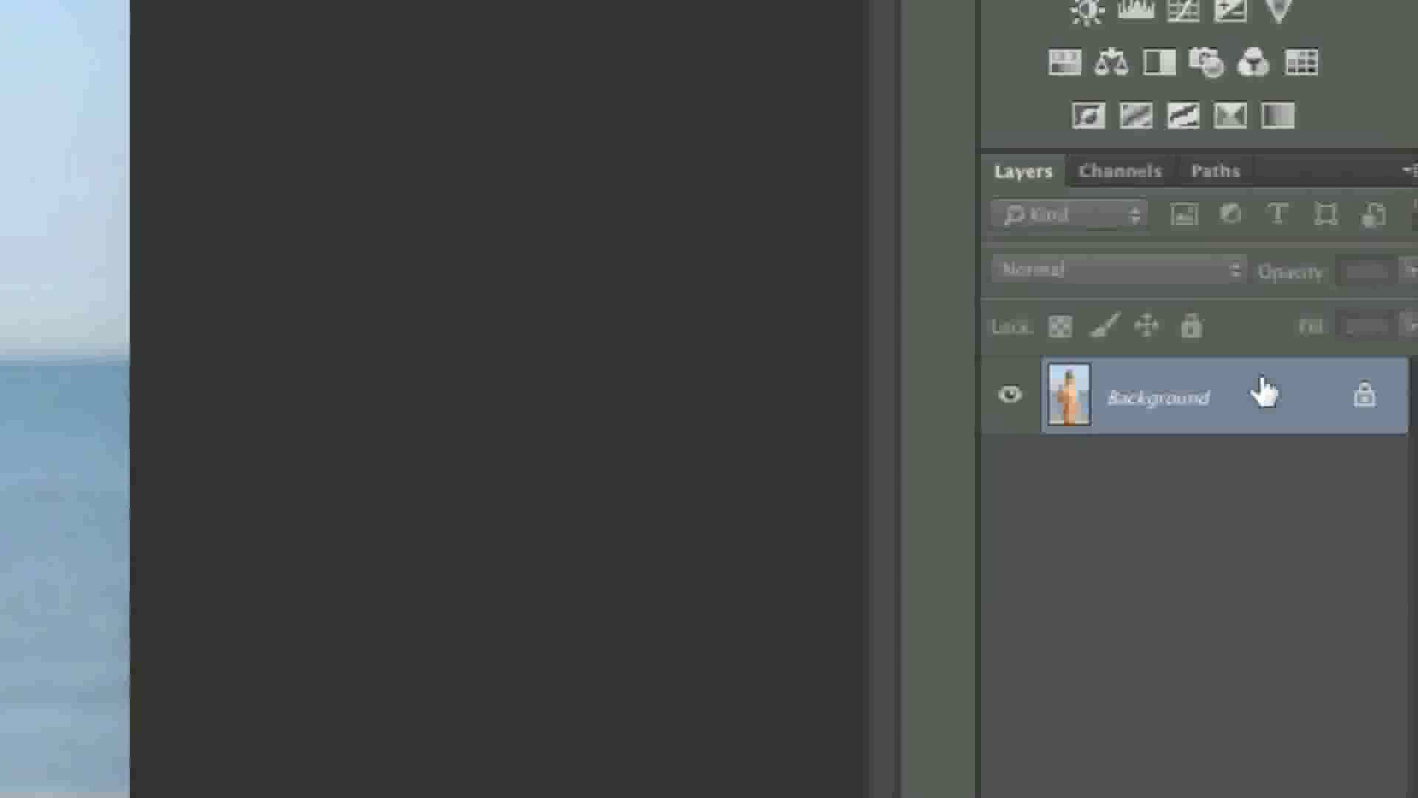
Open the New Layer dialog for the beach photo's locked Background layer
double_click(1265, 391)
Convert the Background into unlocked Layer 0 and pick the Ellipse Tool
click(903, 322)
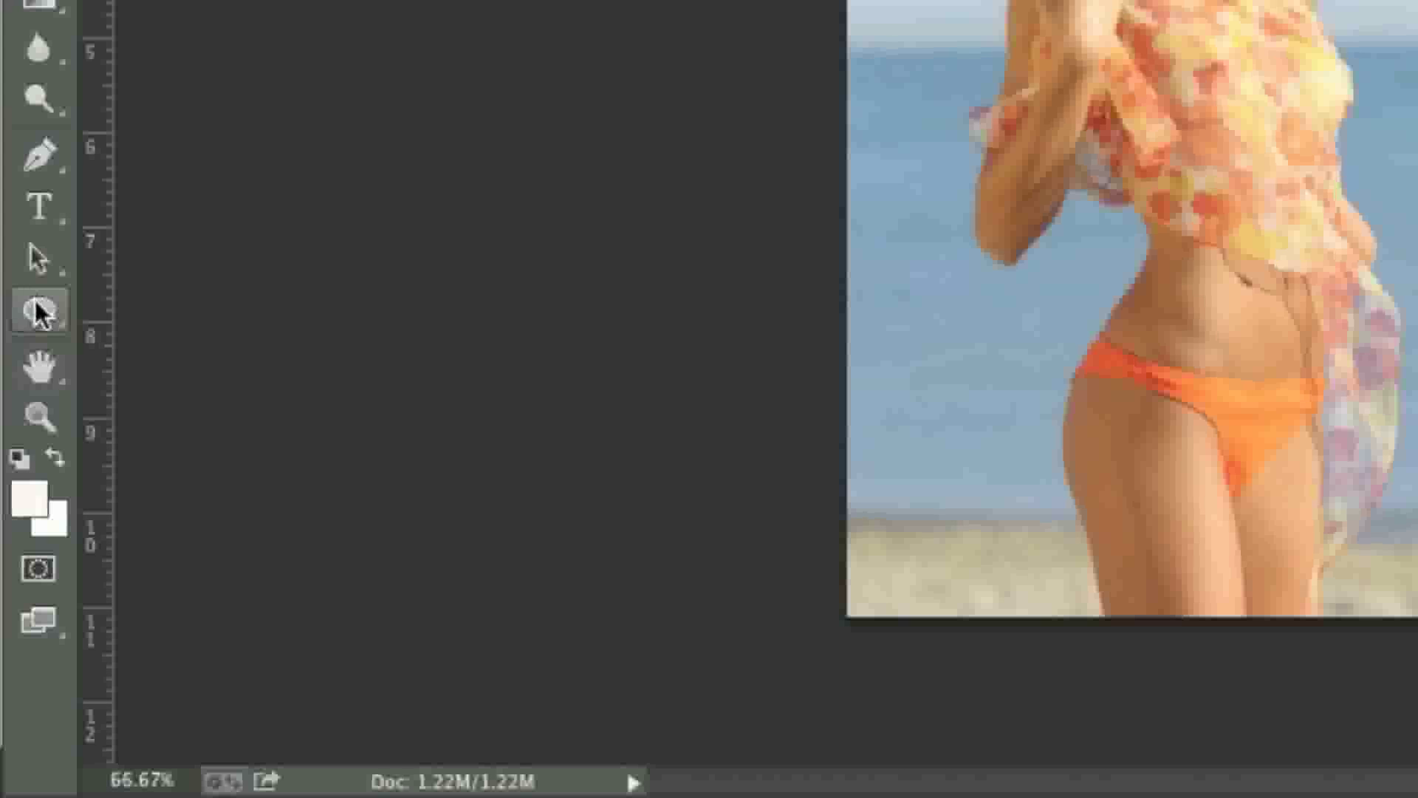
click(18, 537)
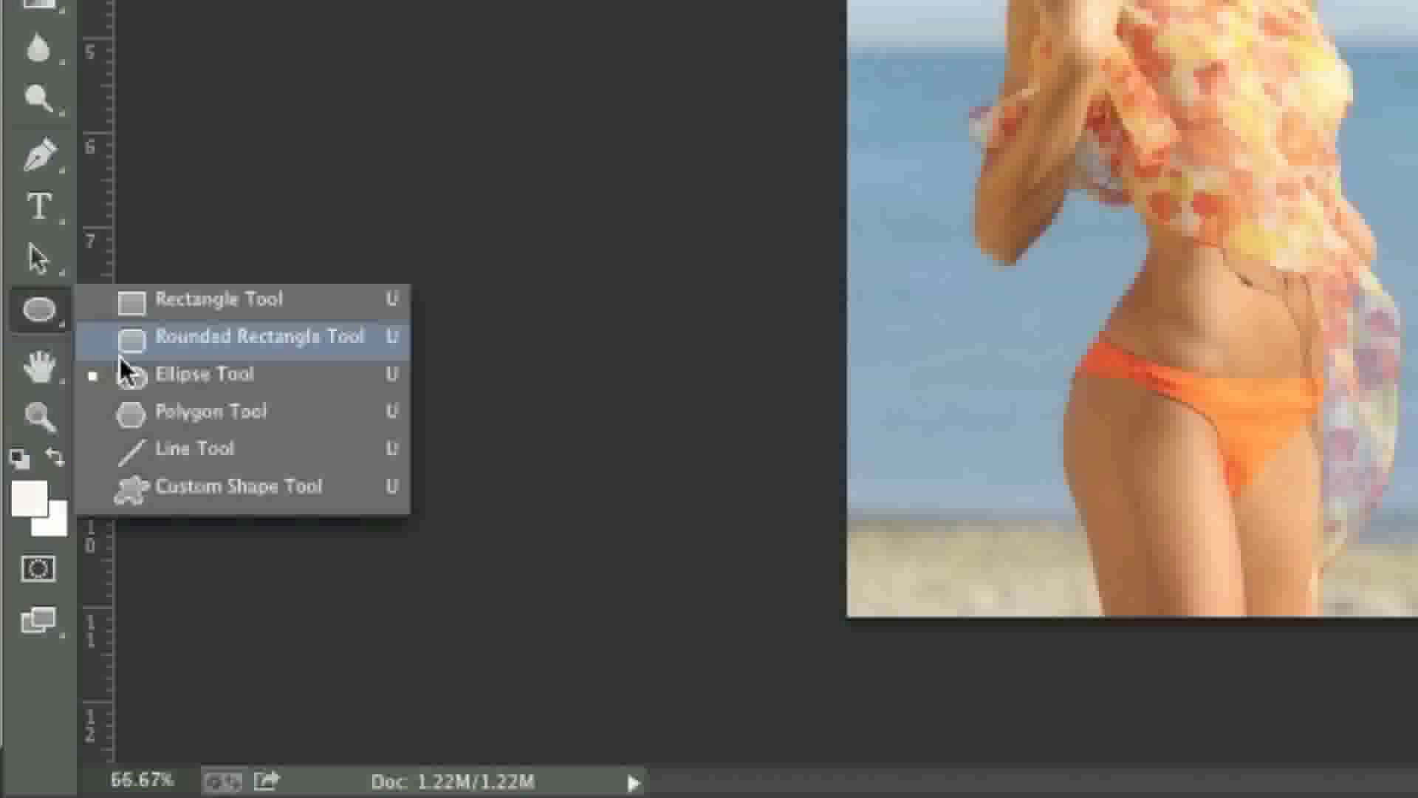
click(131, 298)
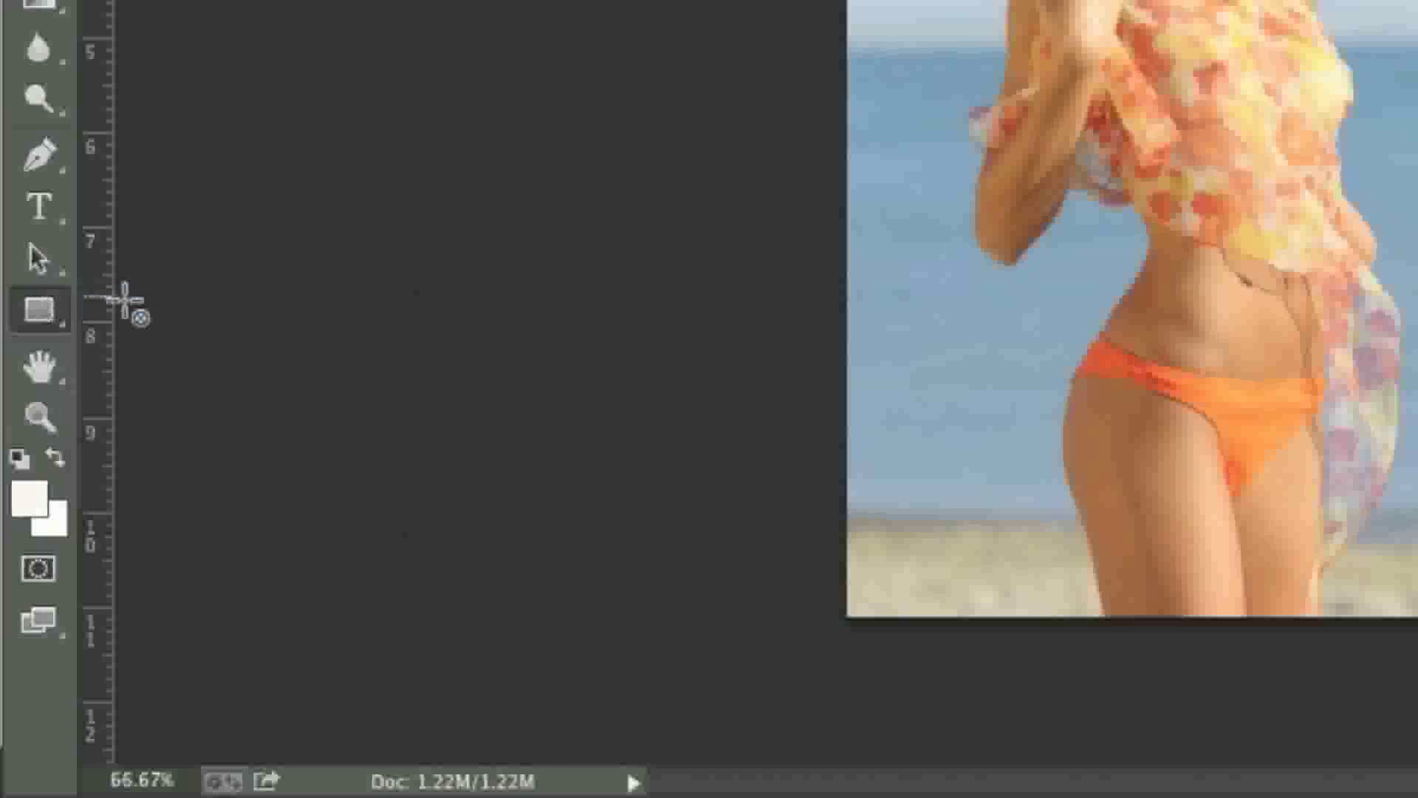
click(40, 310)
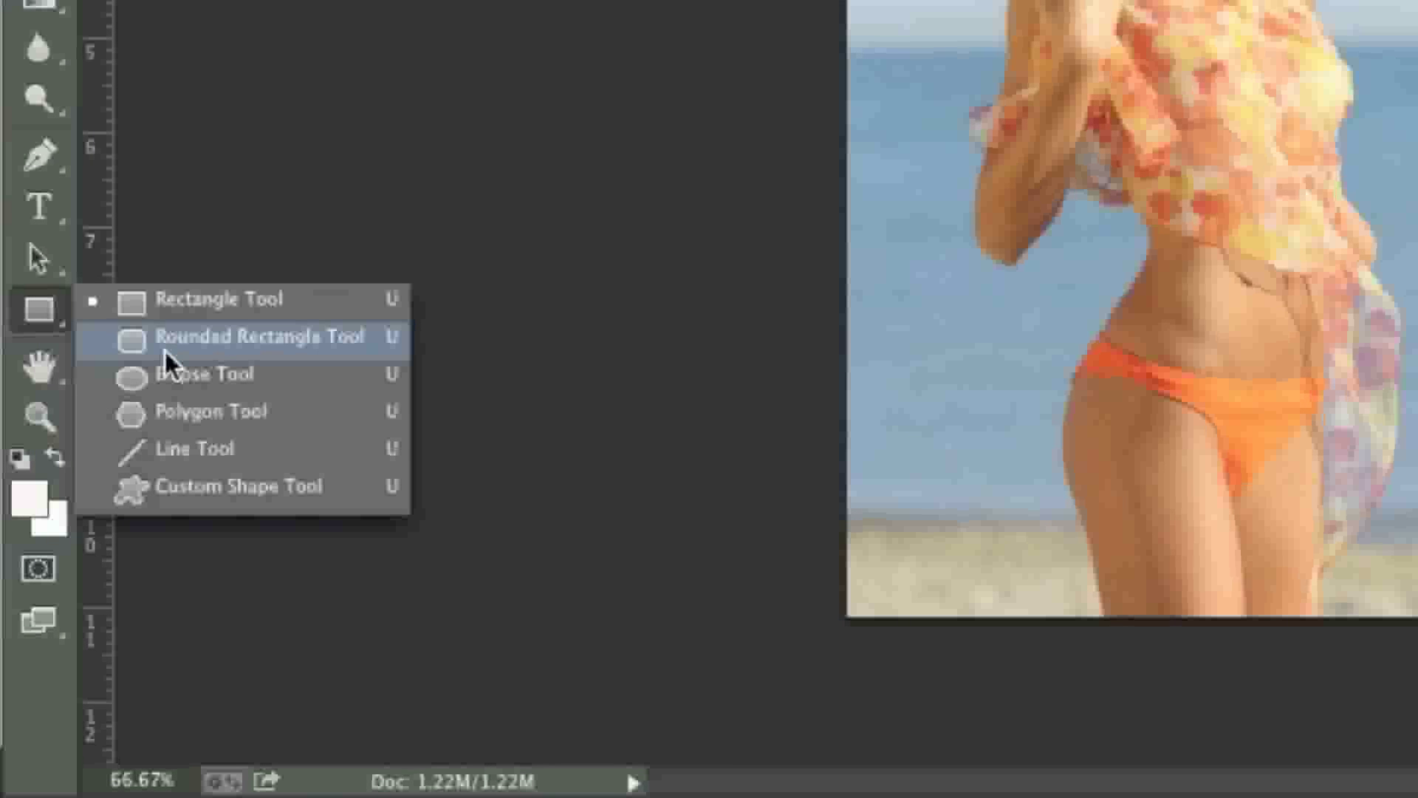
click(174, 374)
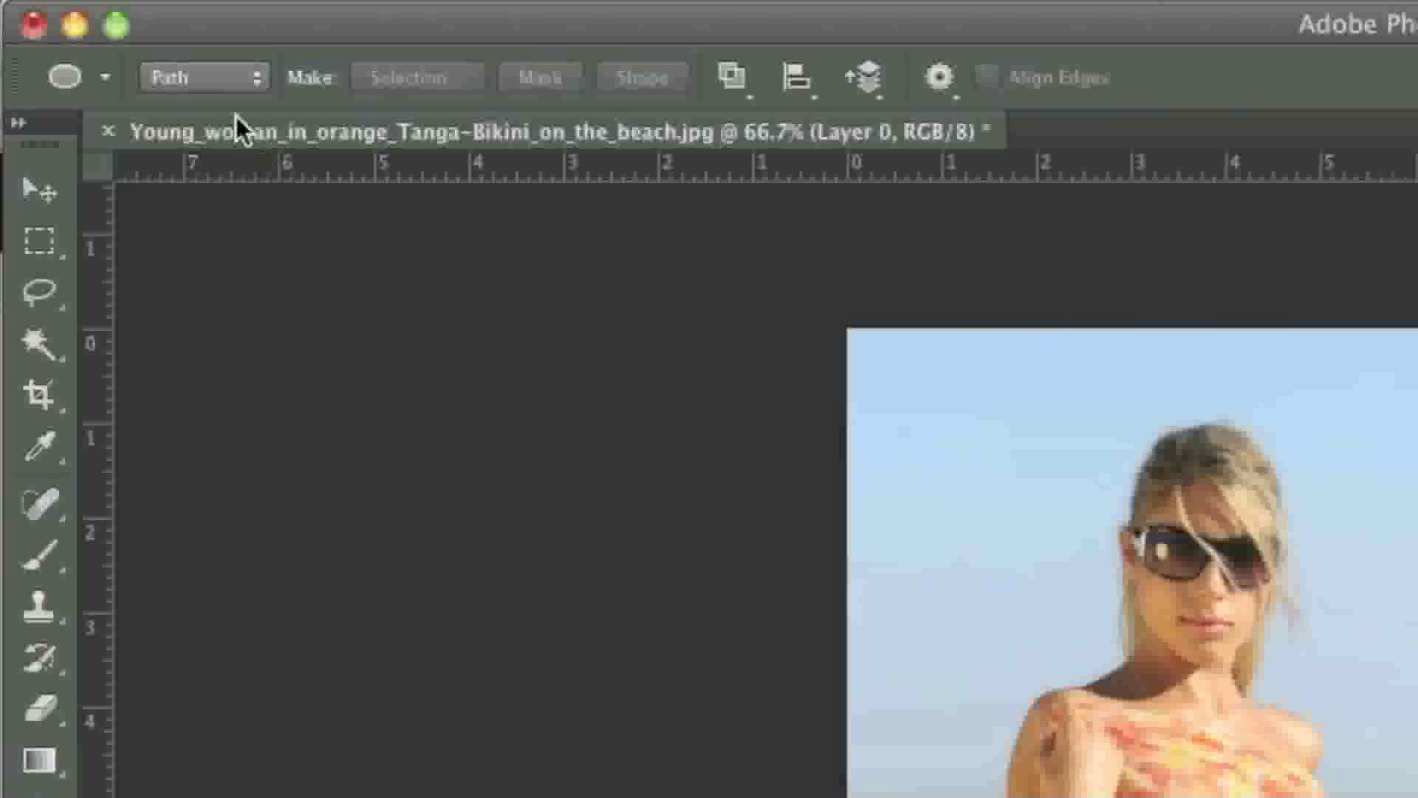
Set the Ellipse Tool to Path mode and add a new empty layer
click(250, 78)
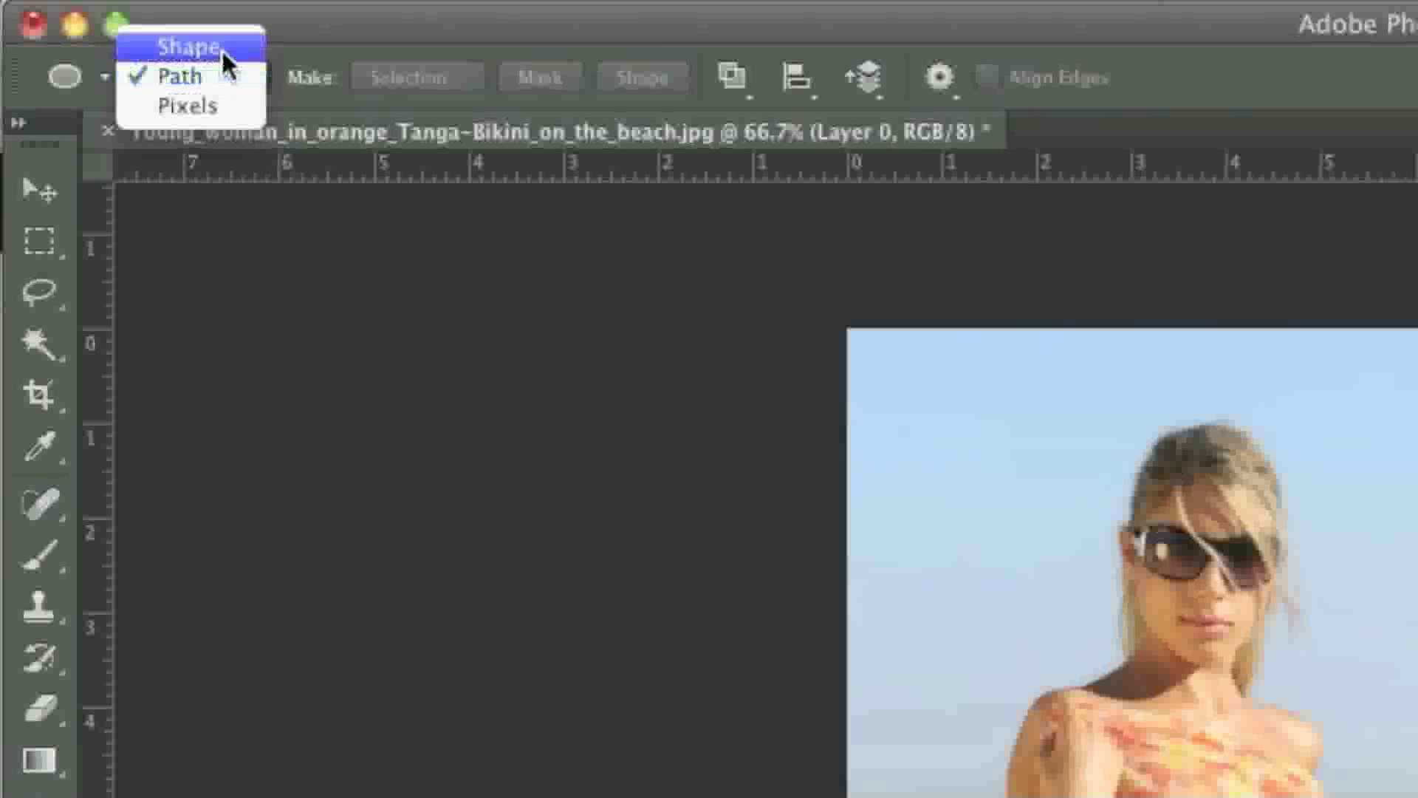
click(221, 48)
click(228, 70)
click(218, 105)
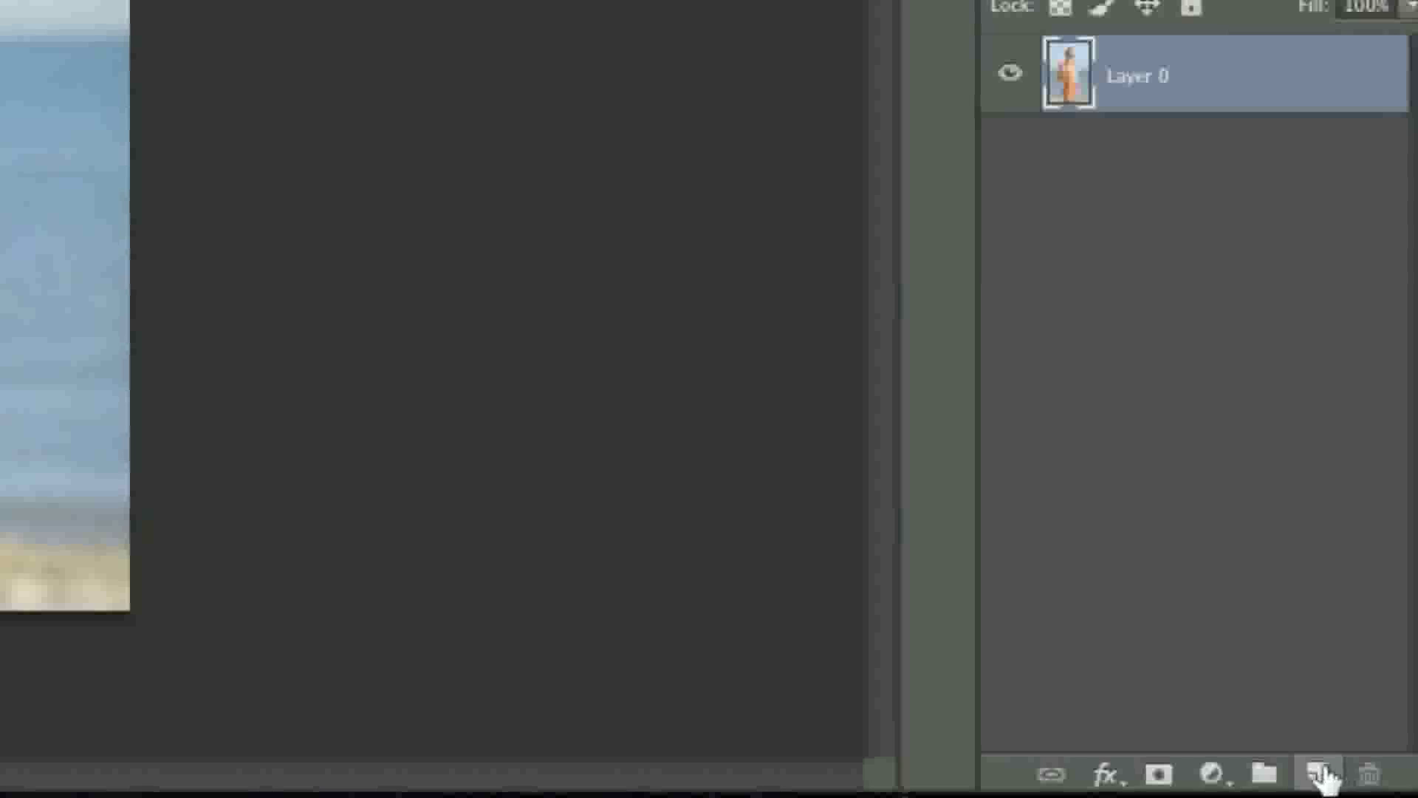
click(1320, 773)
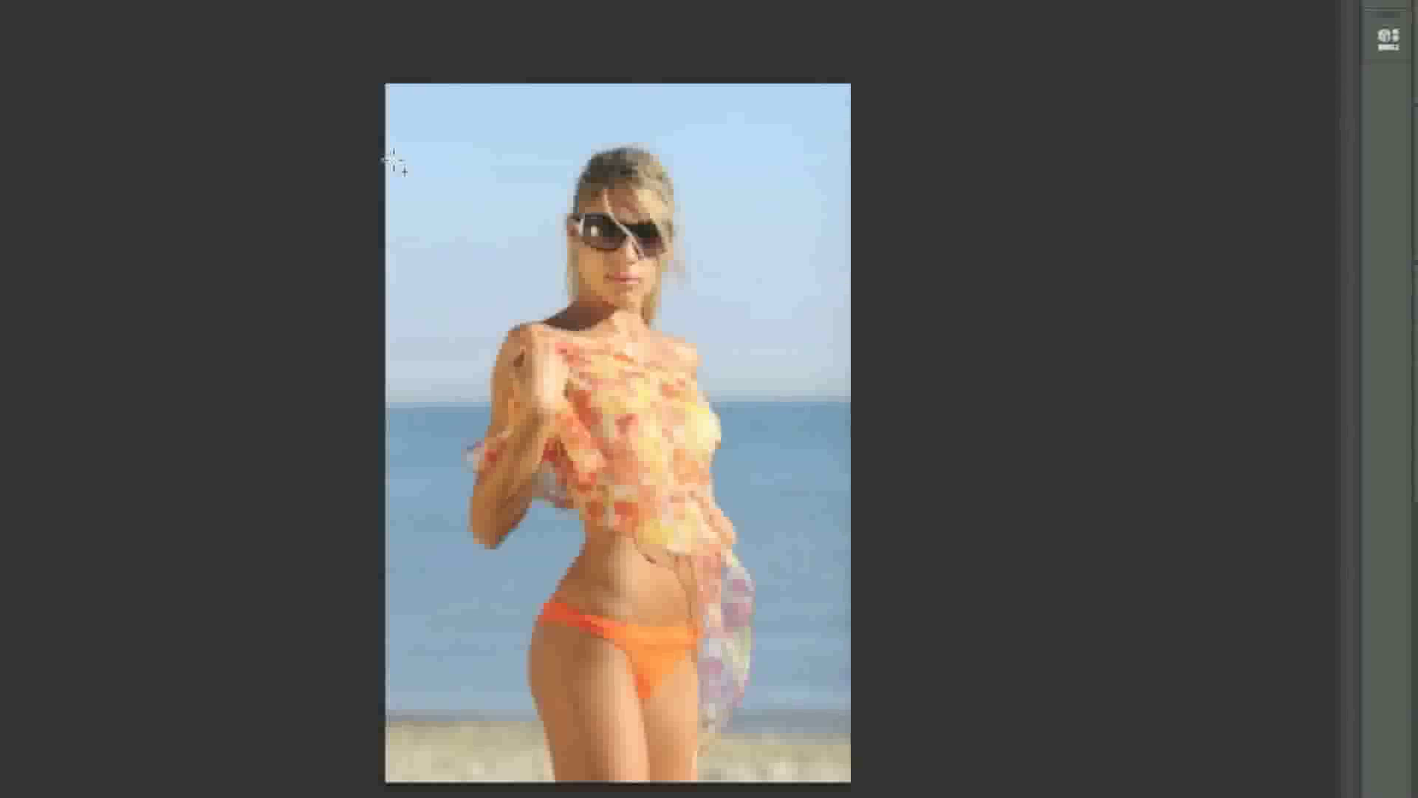
Draw a 505 px circle path over the woman's head and torso and fill it black on Layer 1
drag(405, 166, 857, 604)
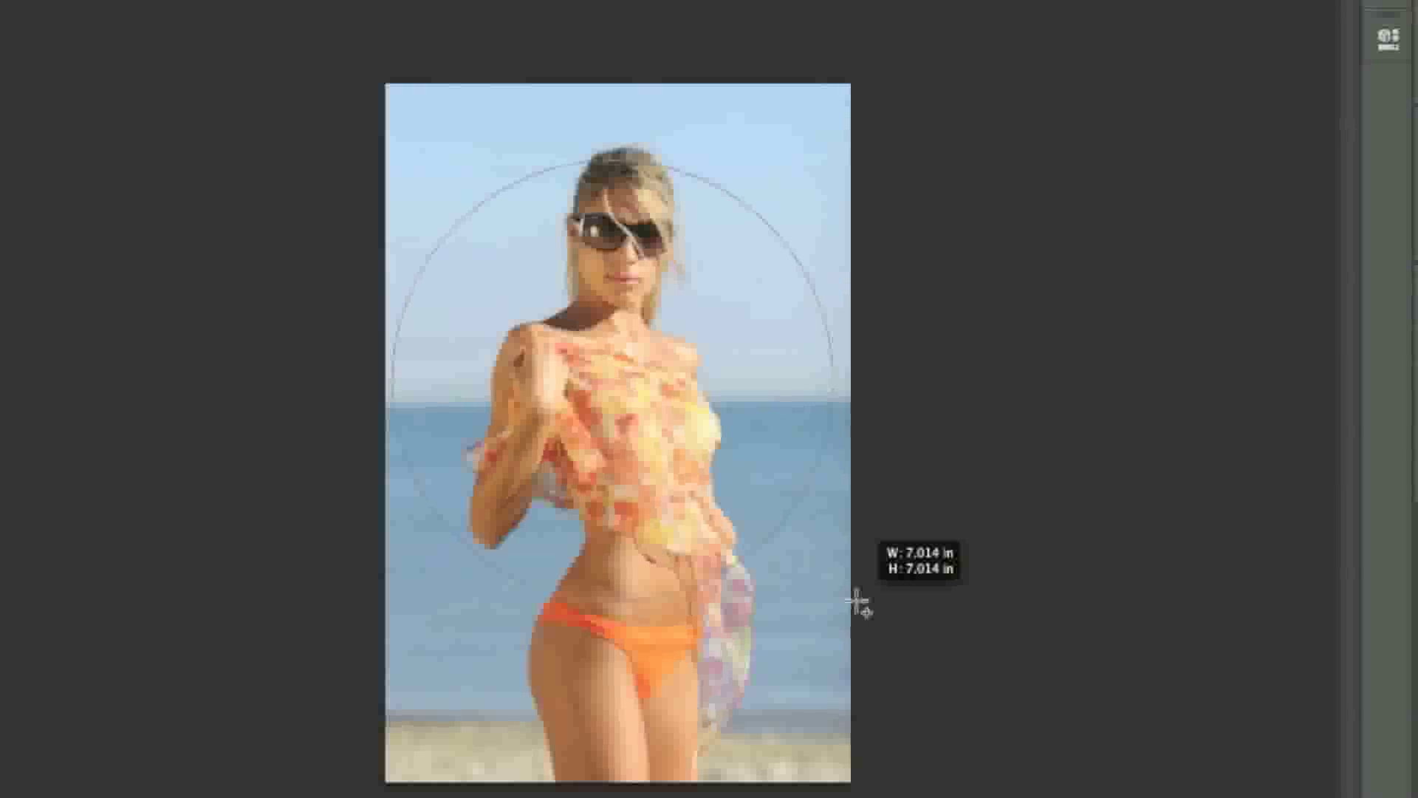
drag(857, 603, 855, 602)
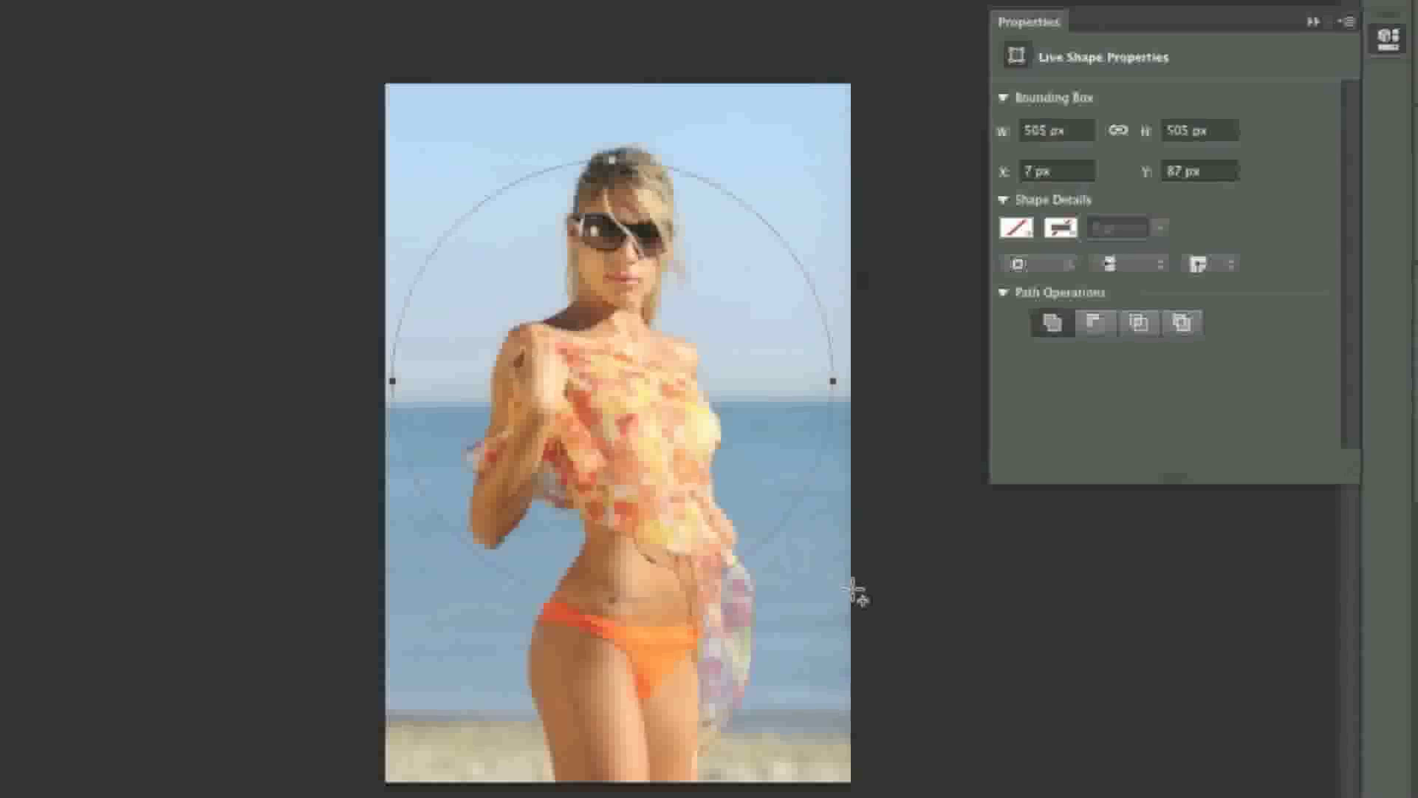
right_click(813, 482)
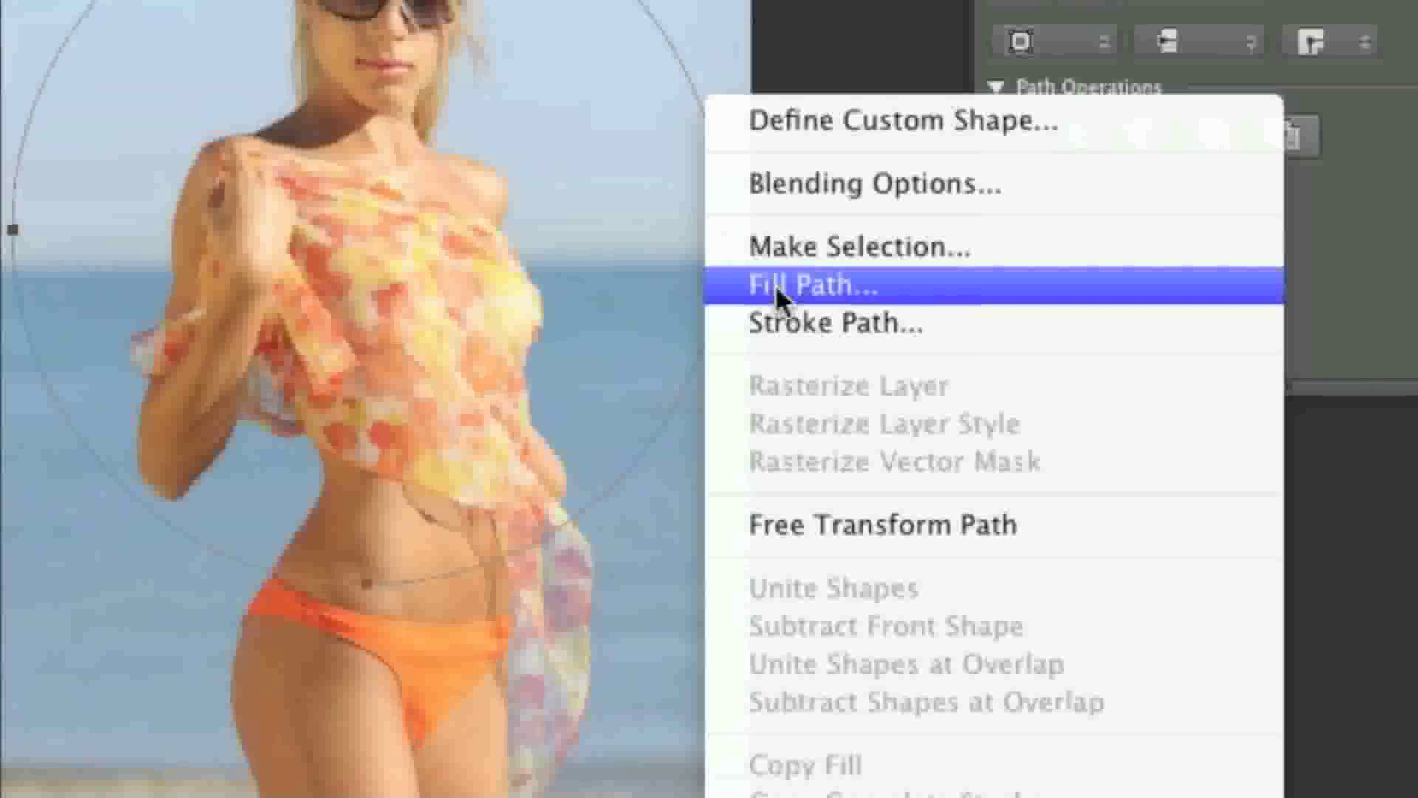
click(774, 286)
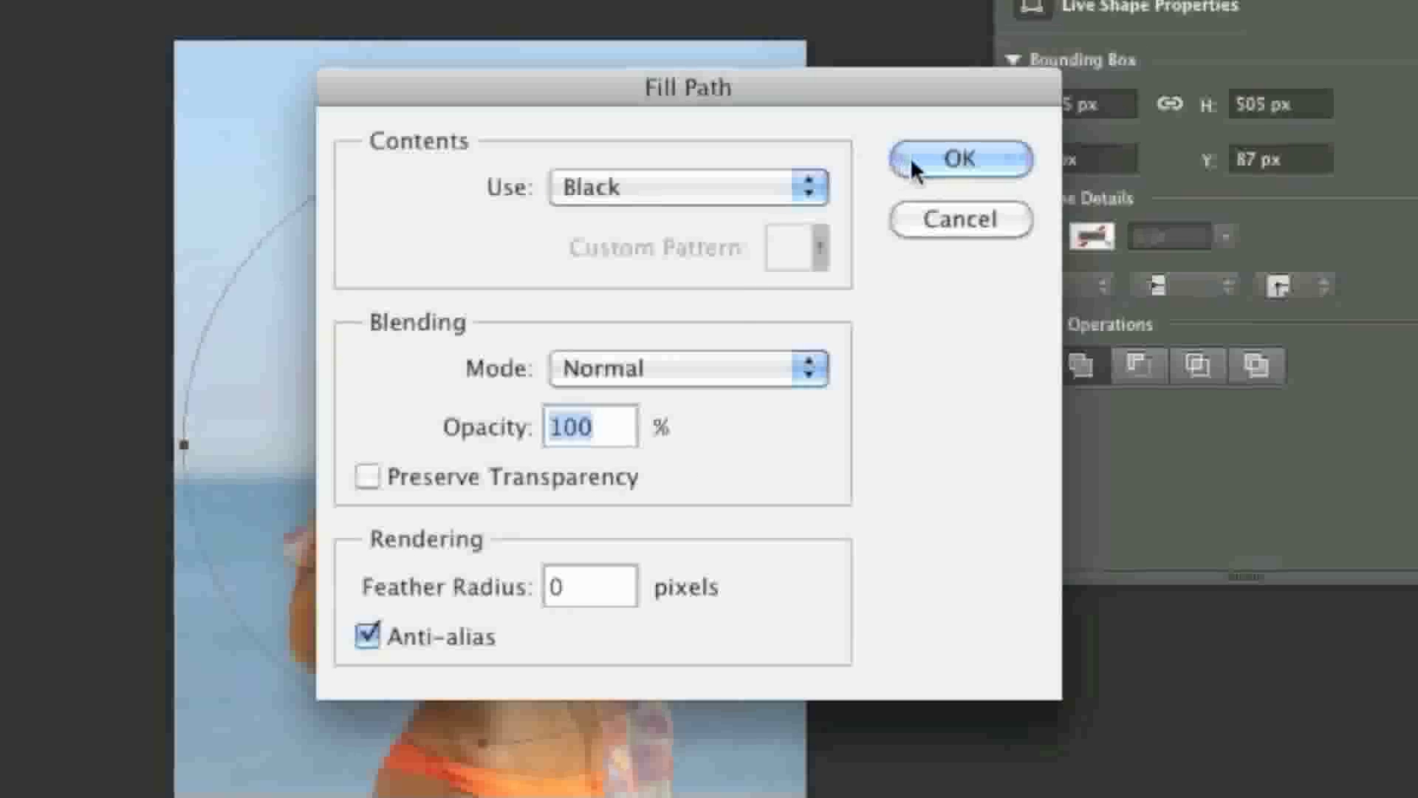
click(916, 167)
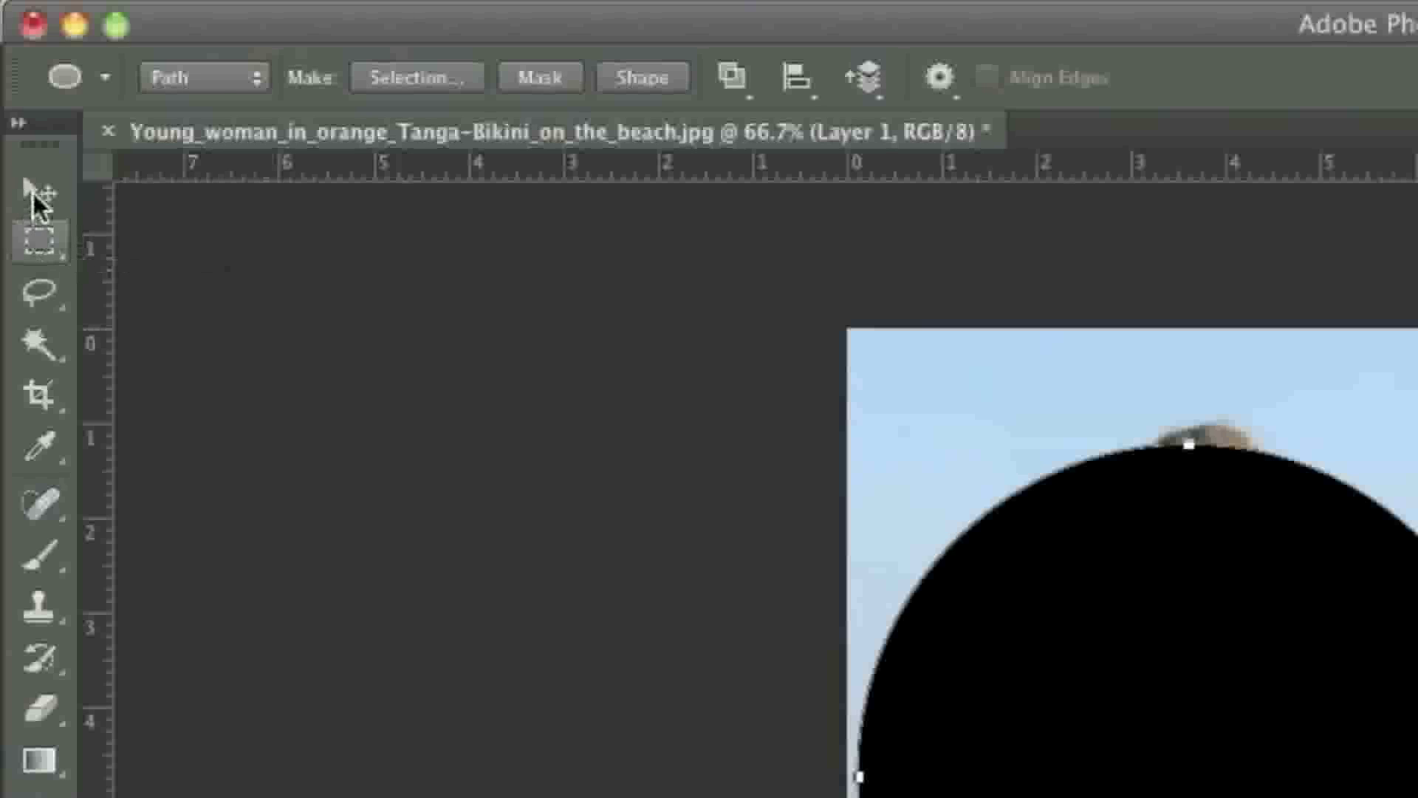
Move the black circle slightly lower and set Layer 1 opacity to 17%
click(18, 94)
mouse_move(693, 116)
mouse_down()
mouse_move(703, 158)
mouse_move(703, 141)
mouse_up()
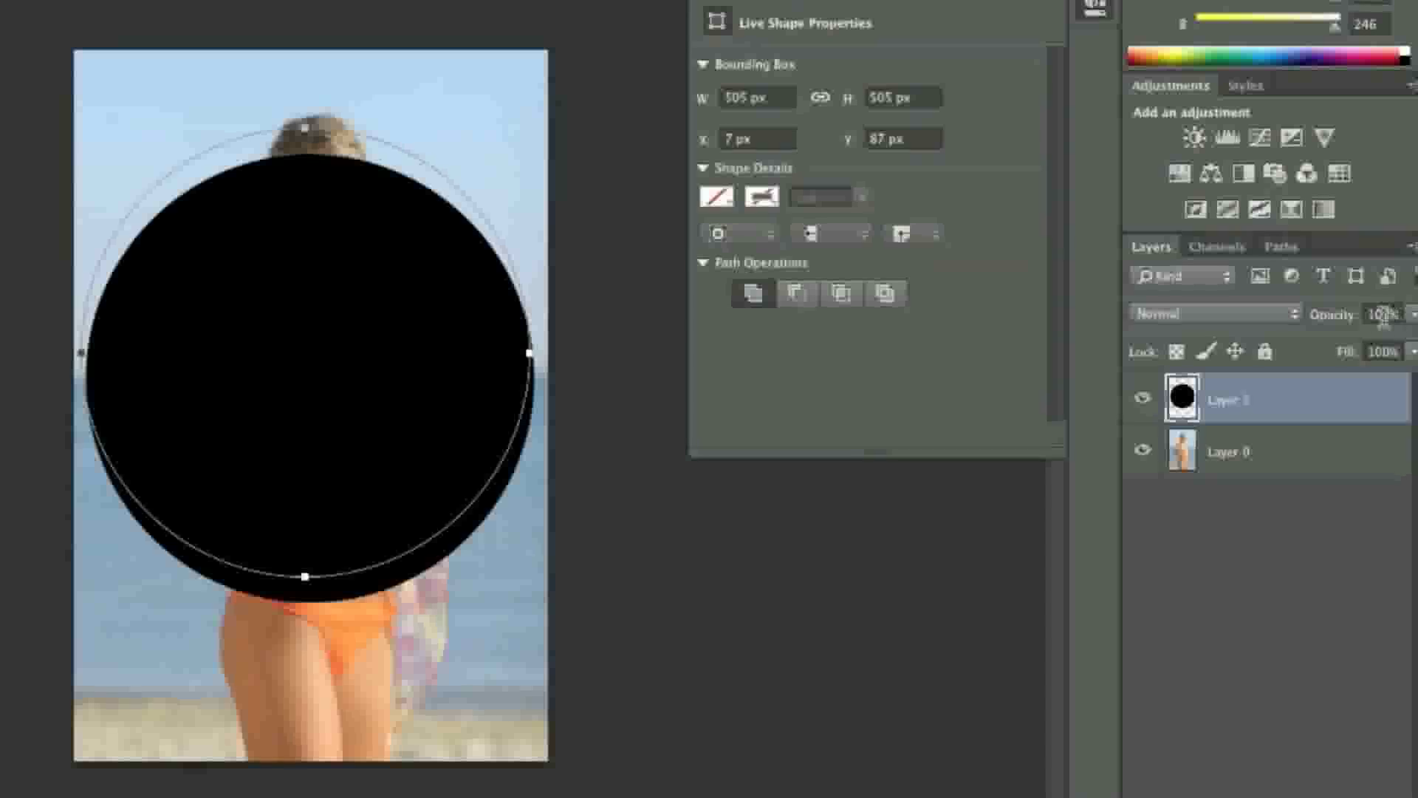
click(1412, 314)
drag(1401, 346, 1299, 352)
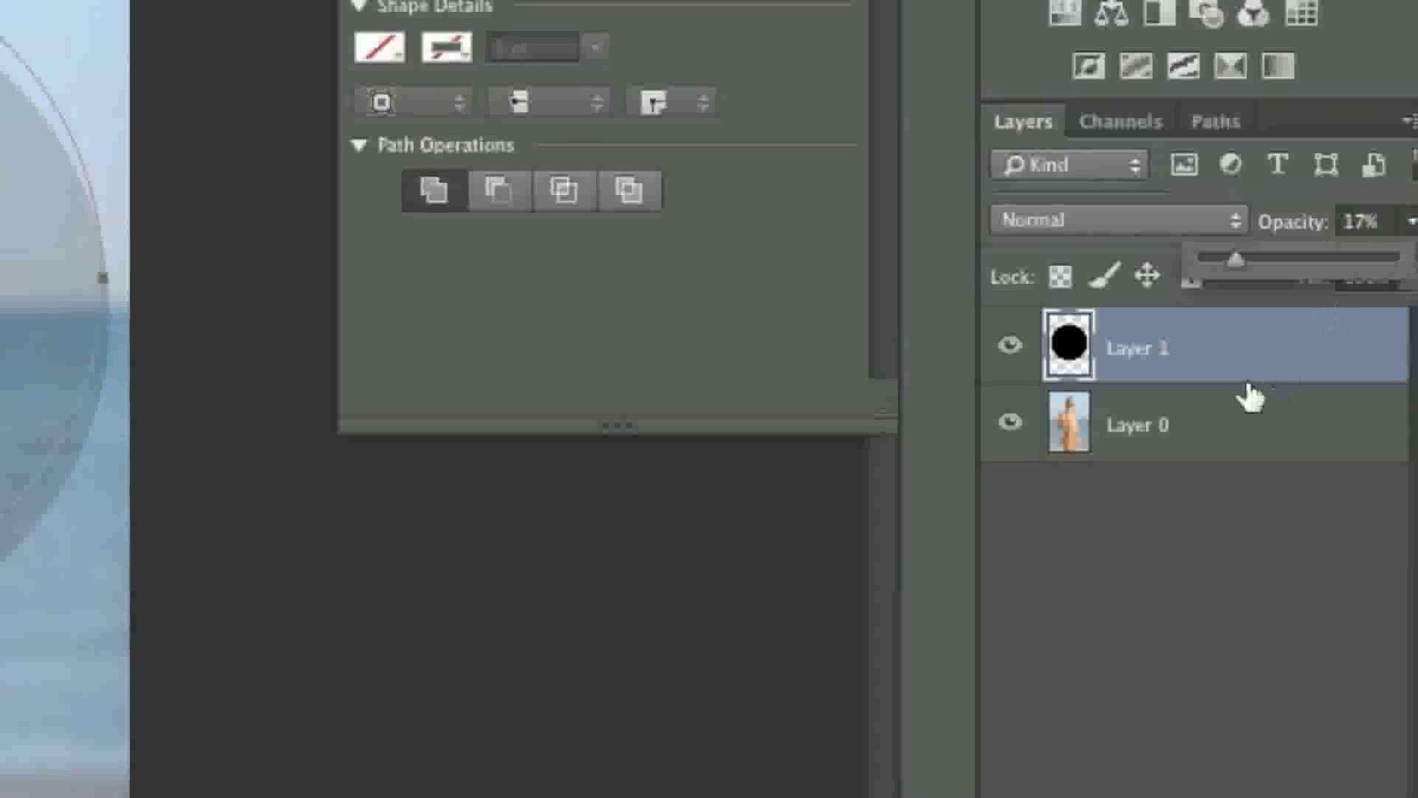
click(1329, 471)
click(1329, 471)
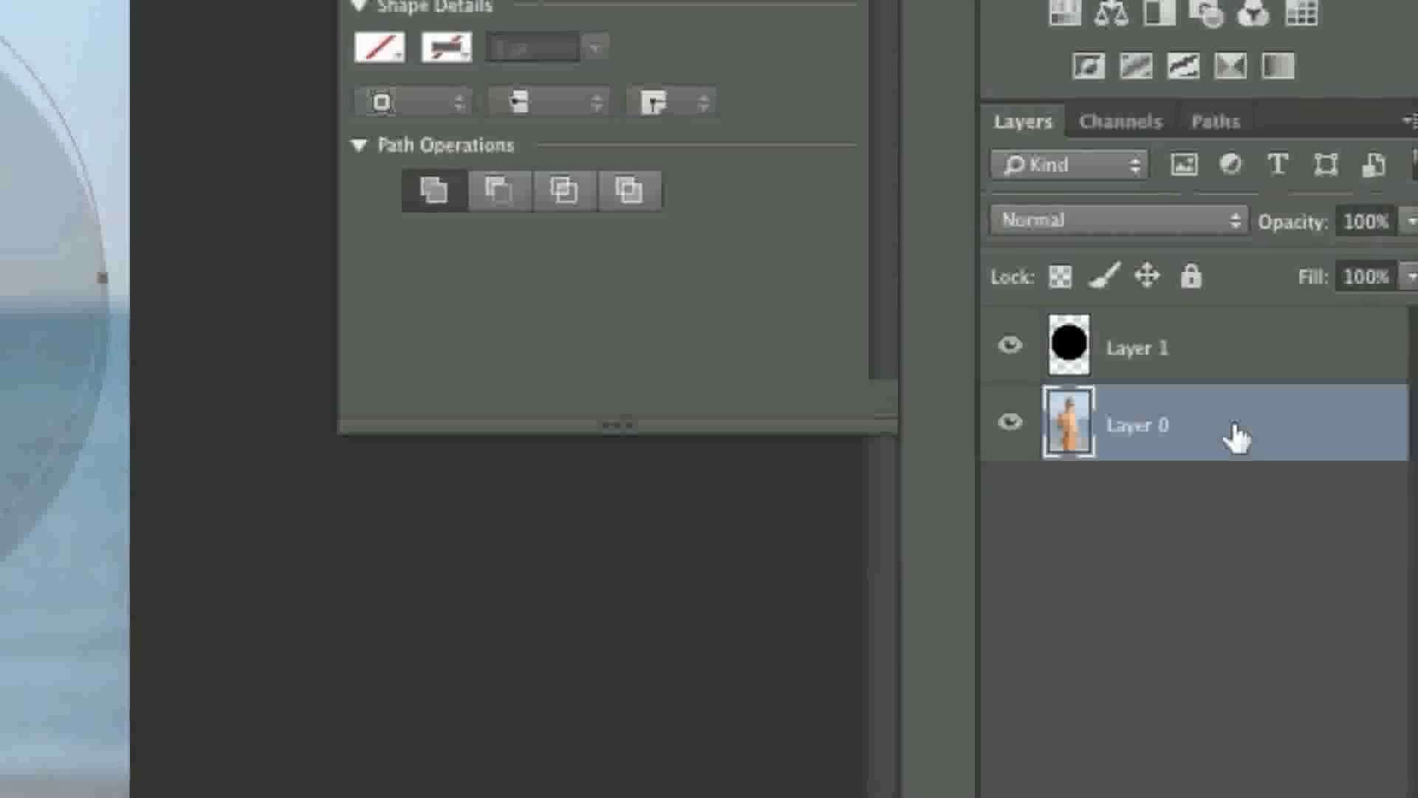
right_click(1235, 438)
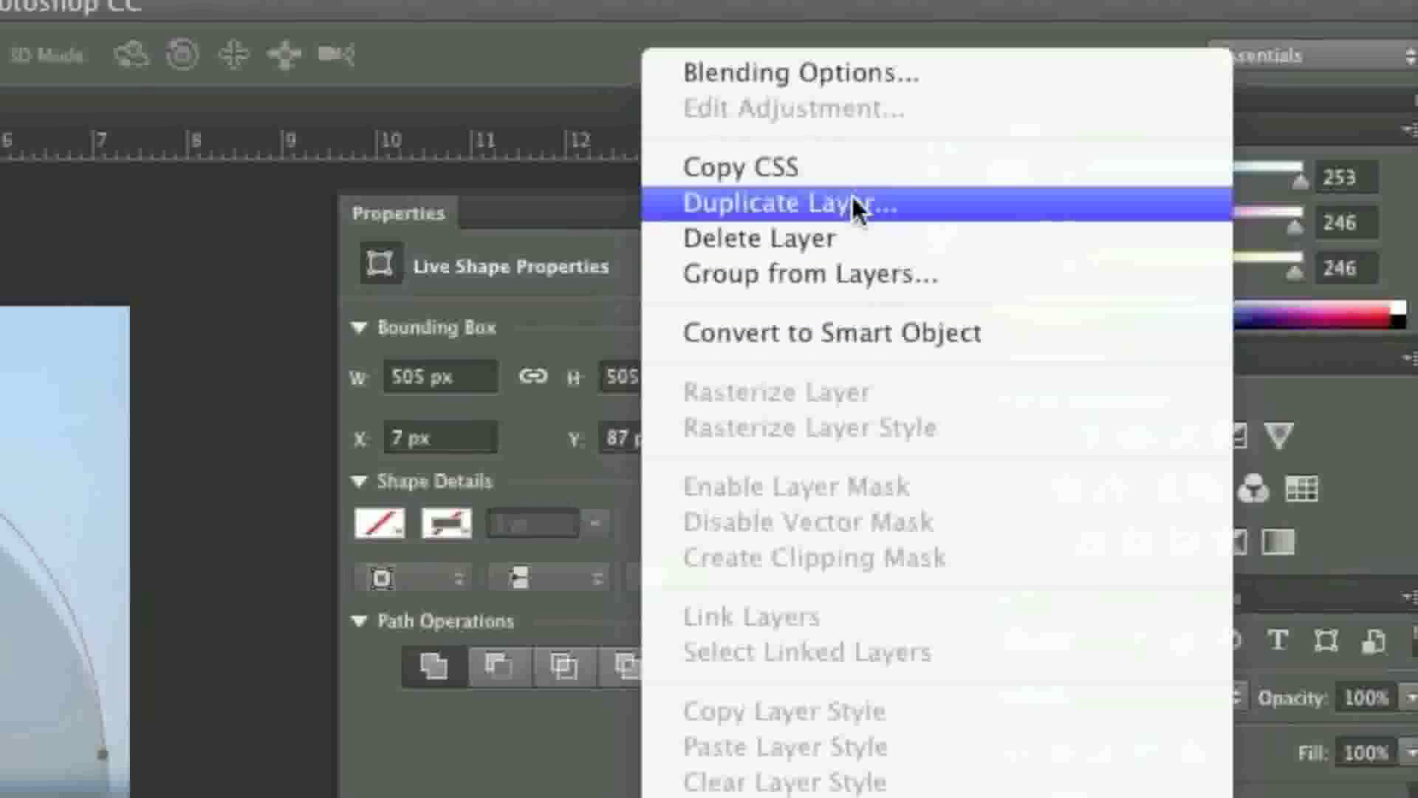
Duplicate the photo into Layer 0 copy and Layer 0 copy 2, then hide Layer 0 copy and Layer 0
click(854, 208)
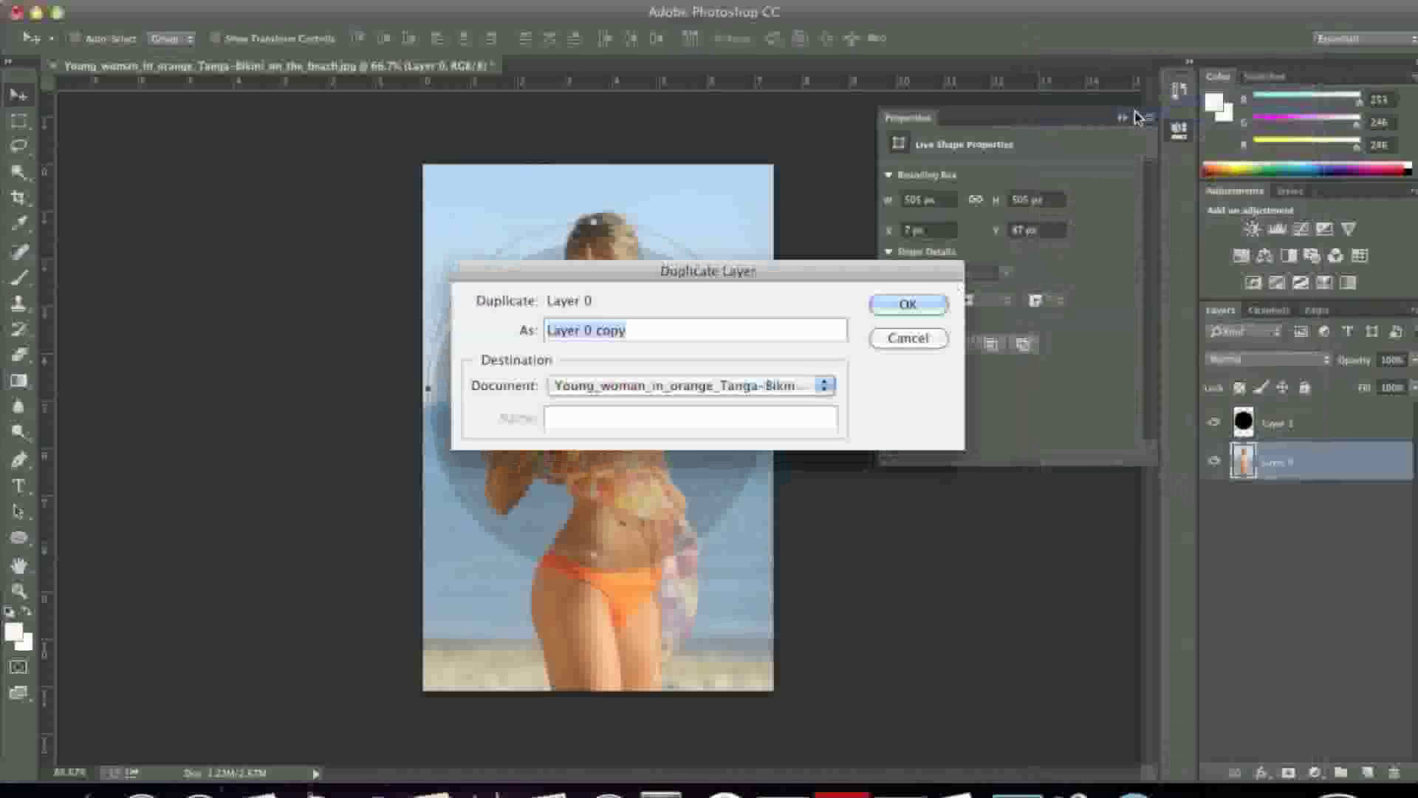
click(909, 303)
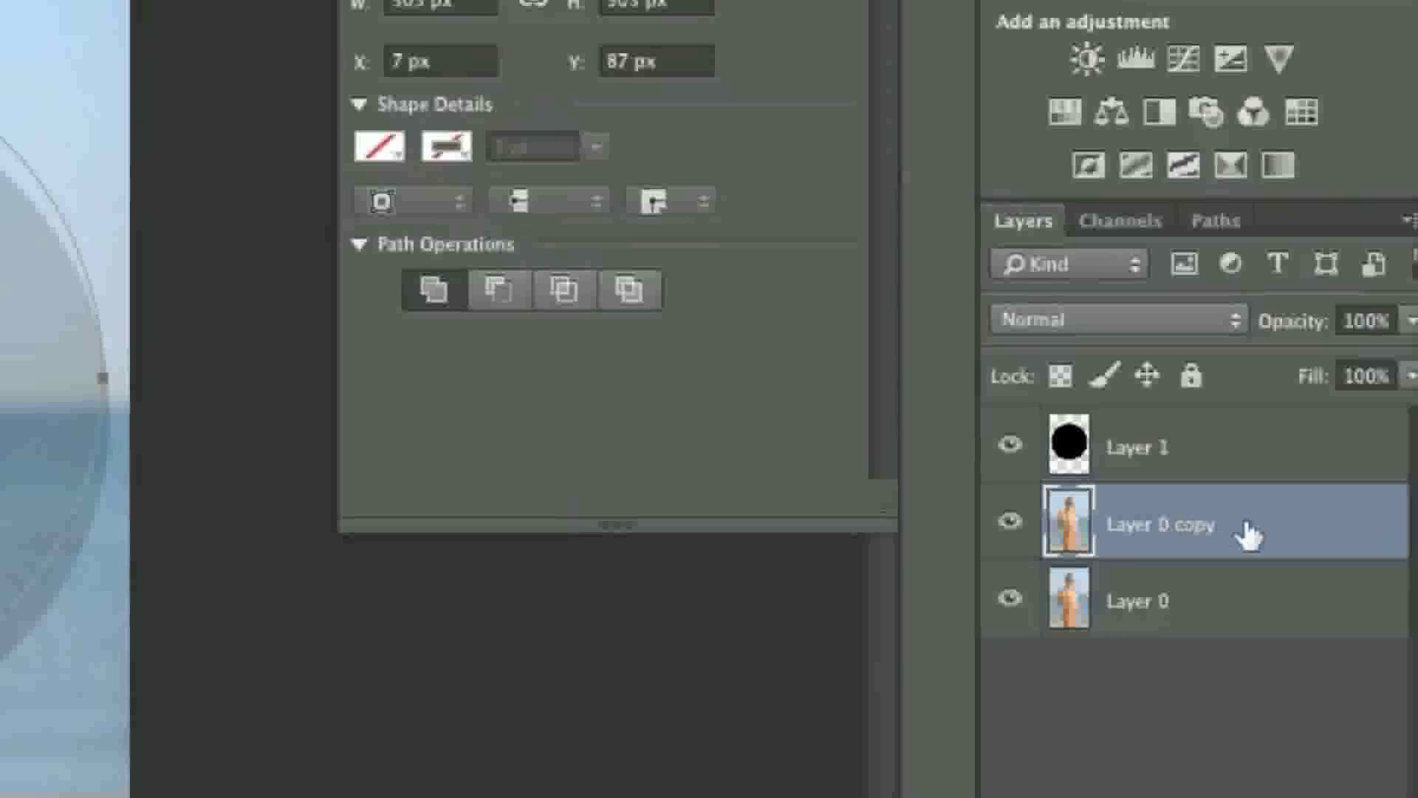
right_click(1249, 535)
click(885, 0)
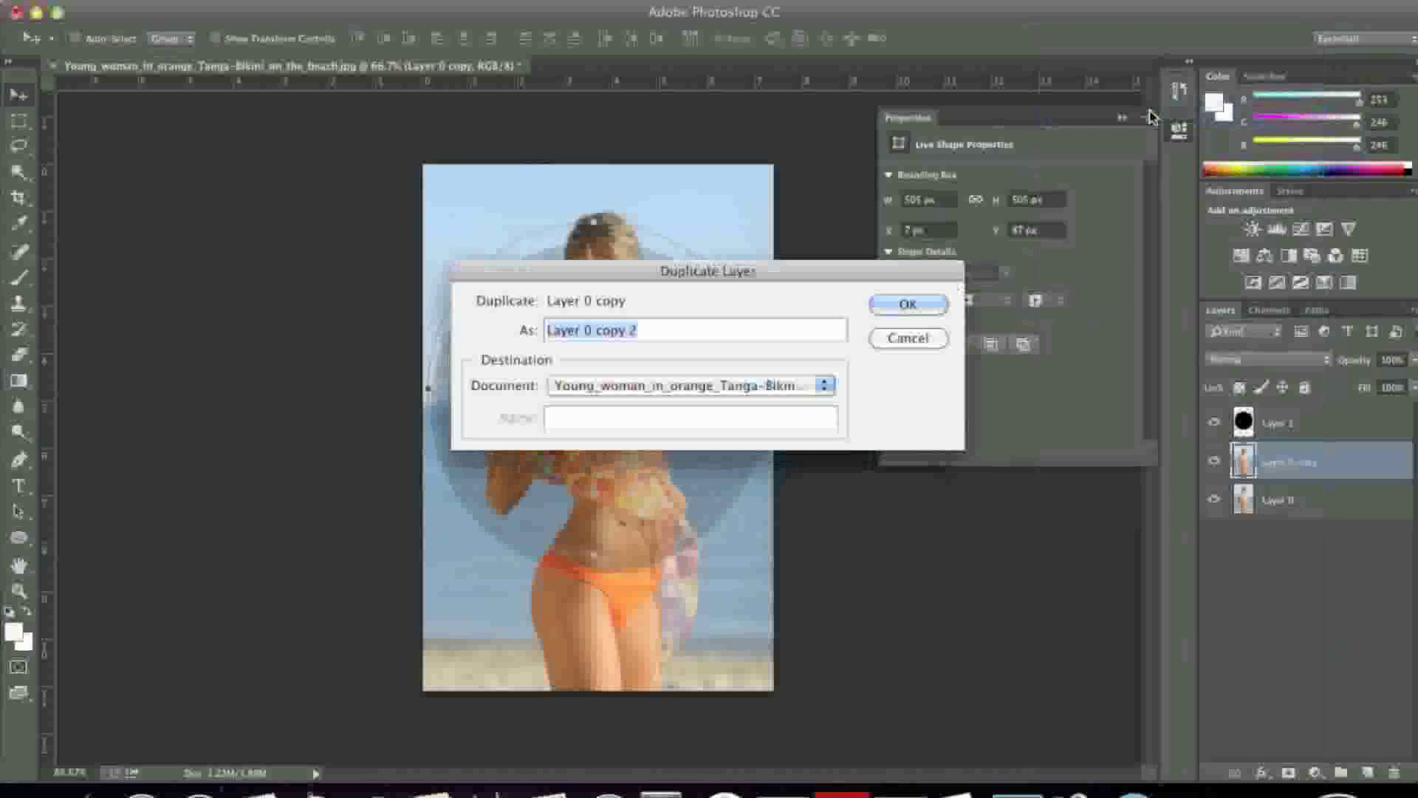
click(909, 304)
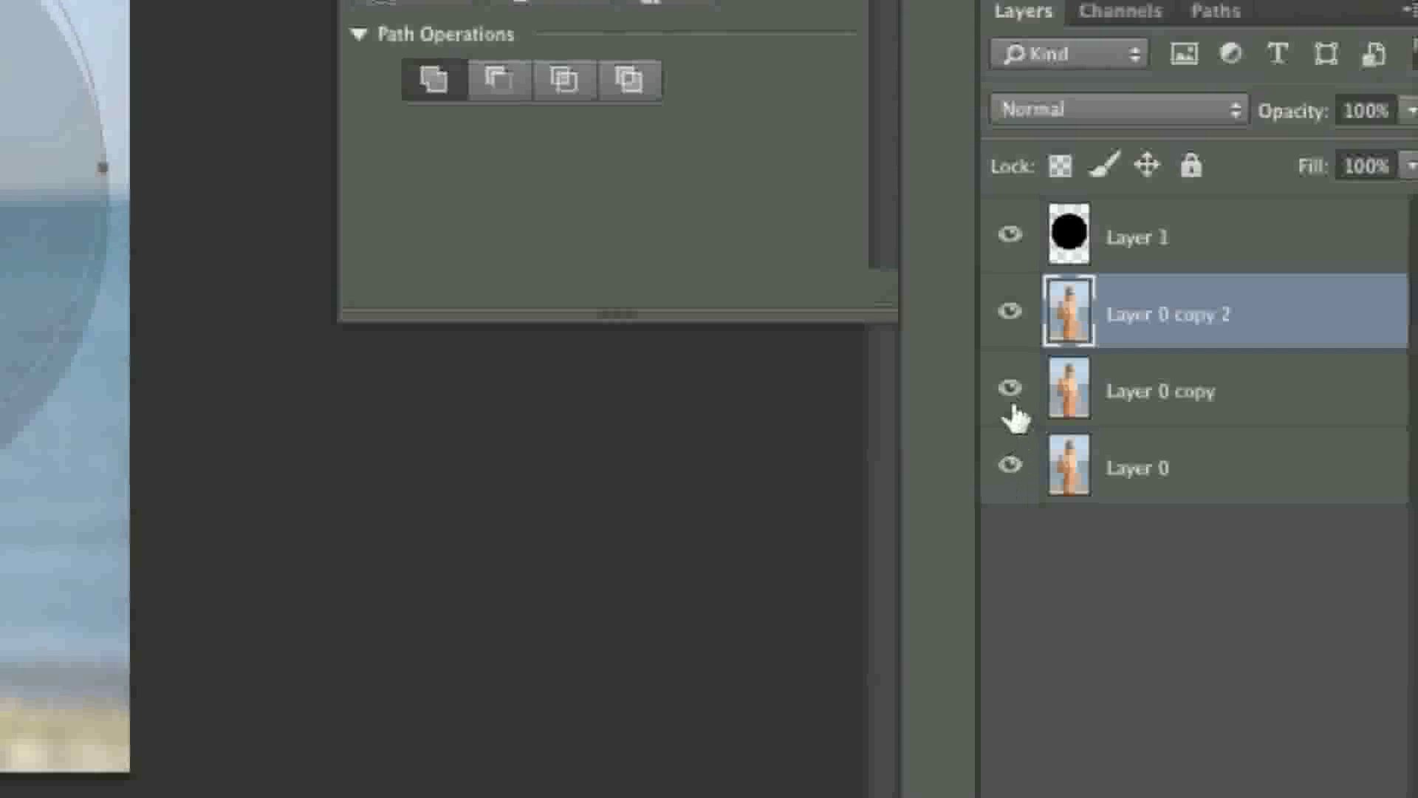
click(1010, 390)
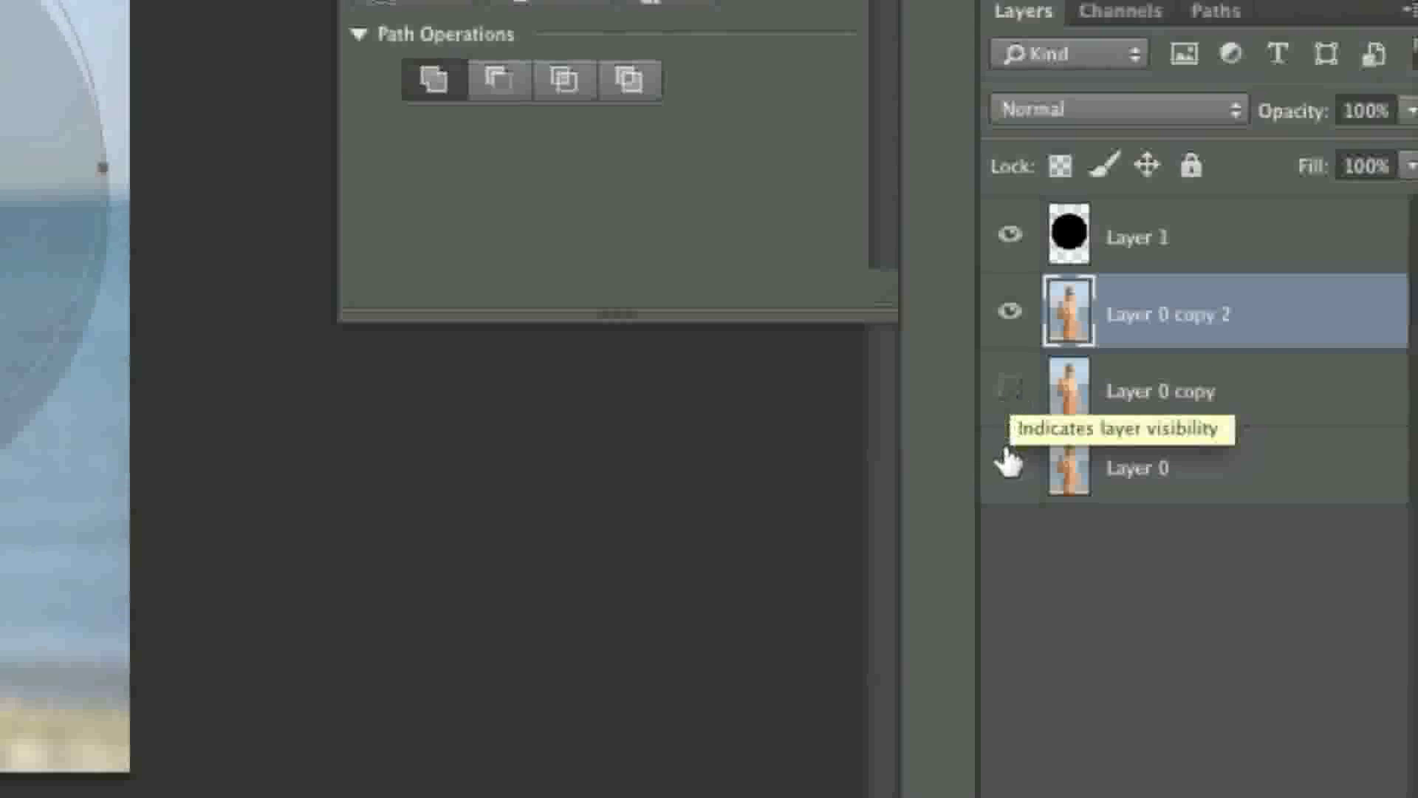
click(1009, 462)
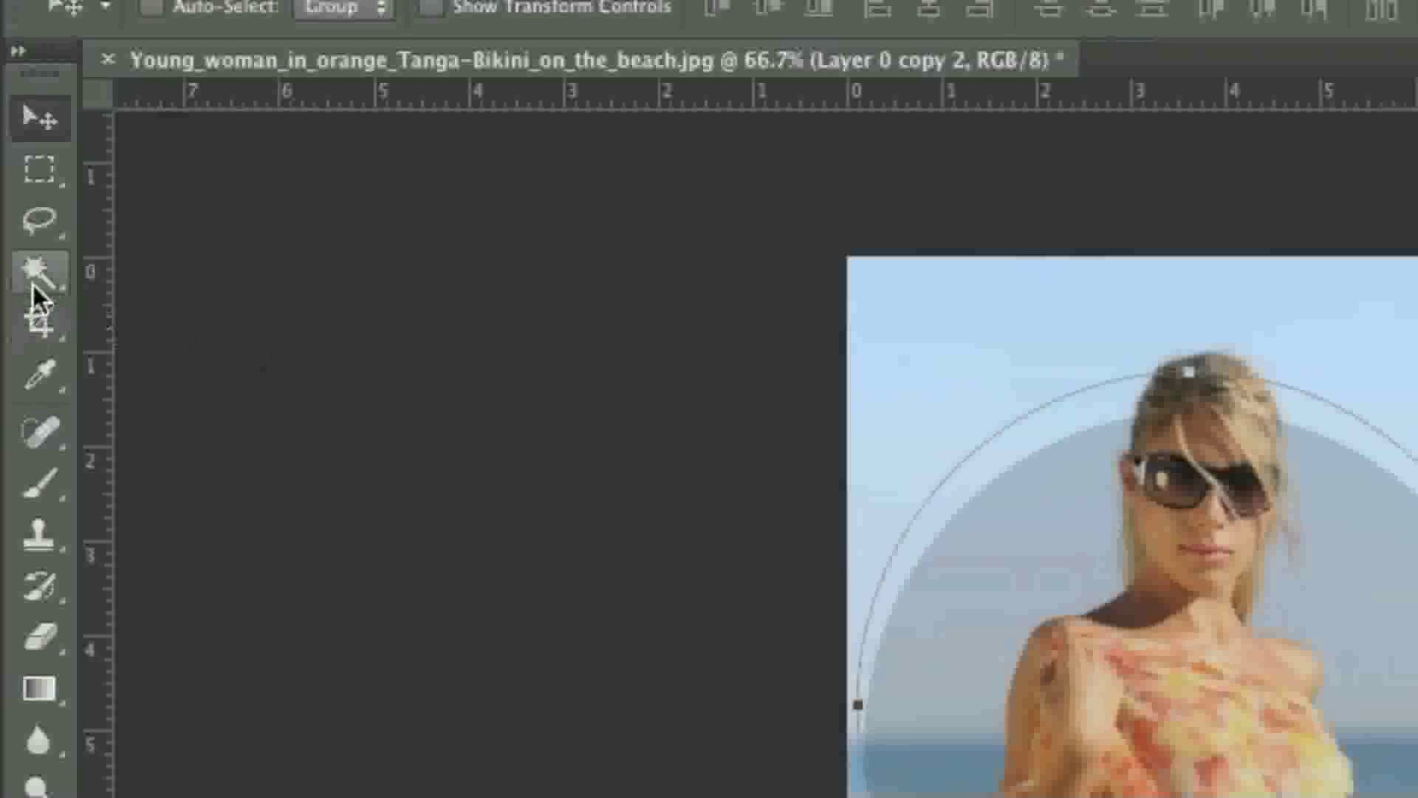
Use the Magic Wand on Layer 1 to select the area outside the circle
click(33, 282)
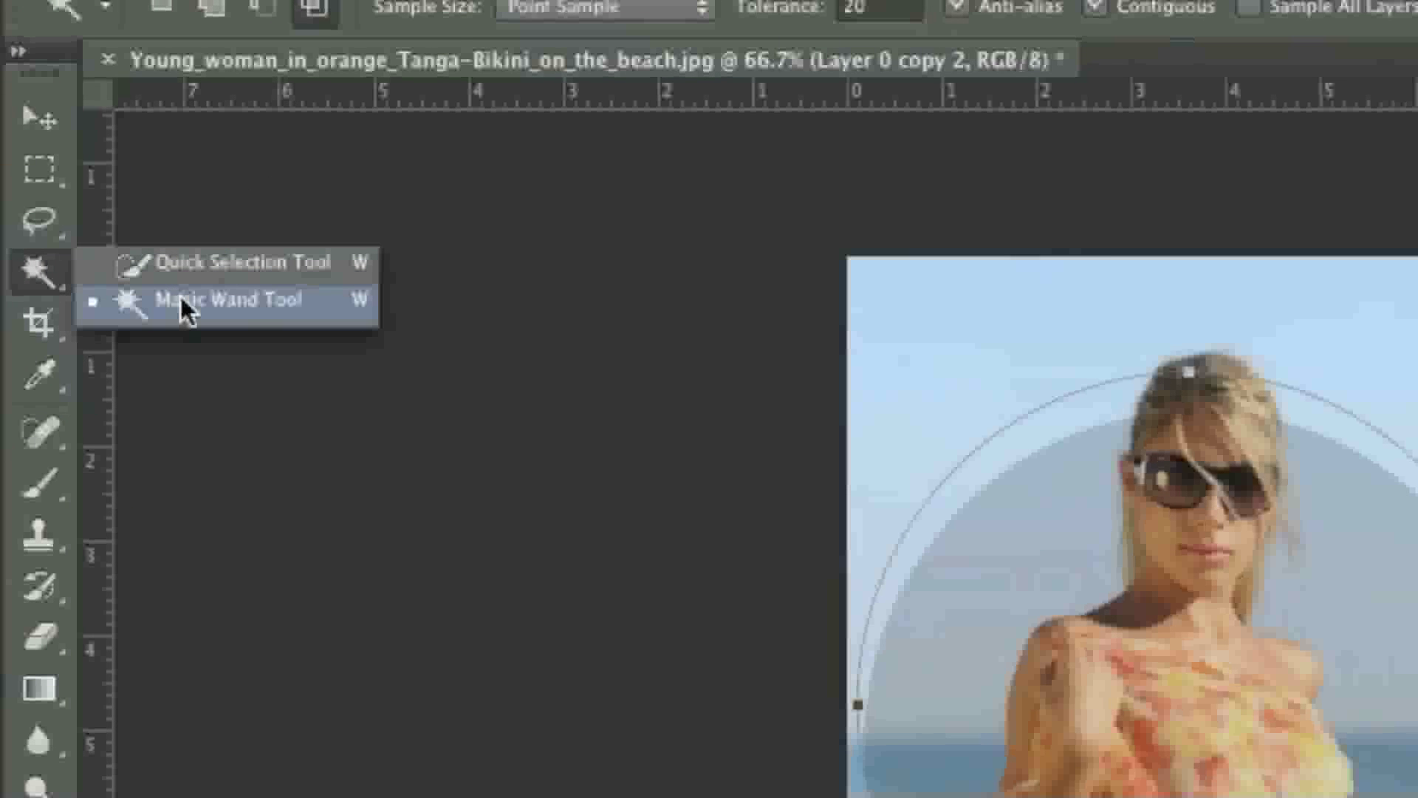
click(181, 271)
click(51, 279)
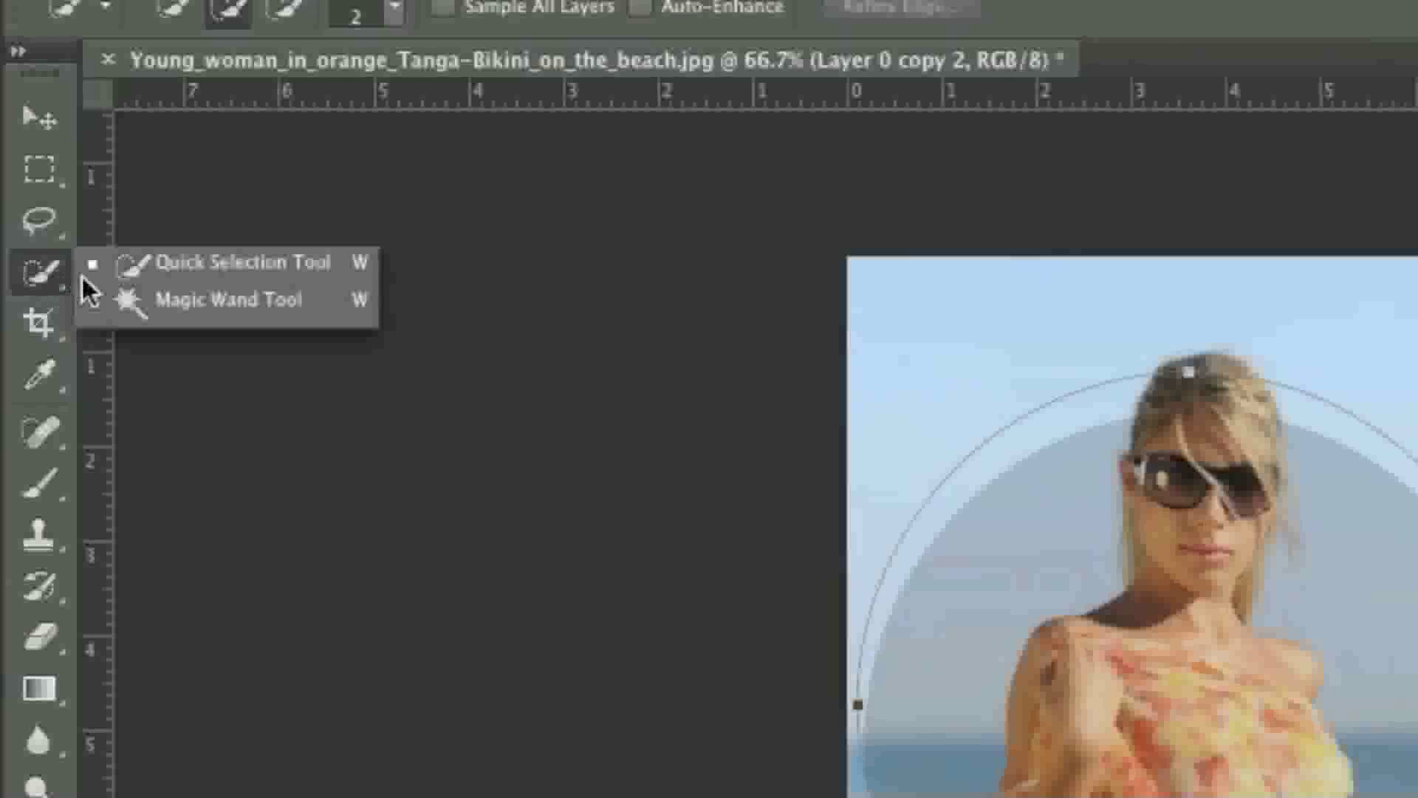
click(146, 295)
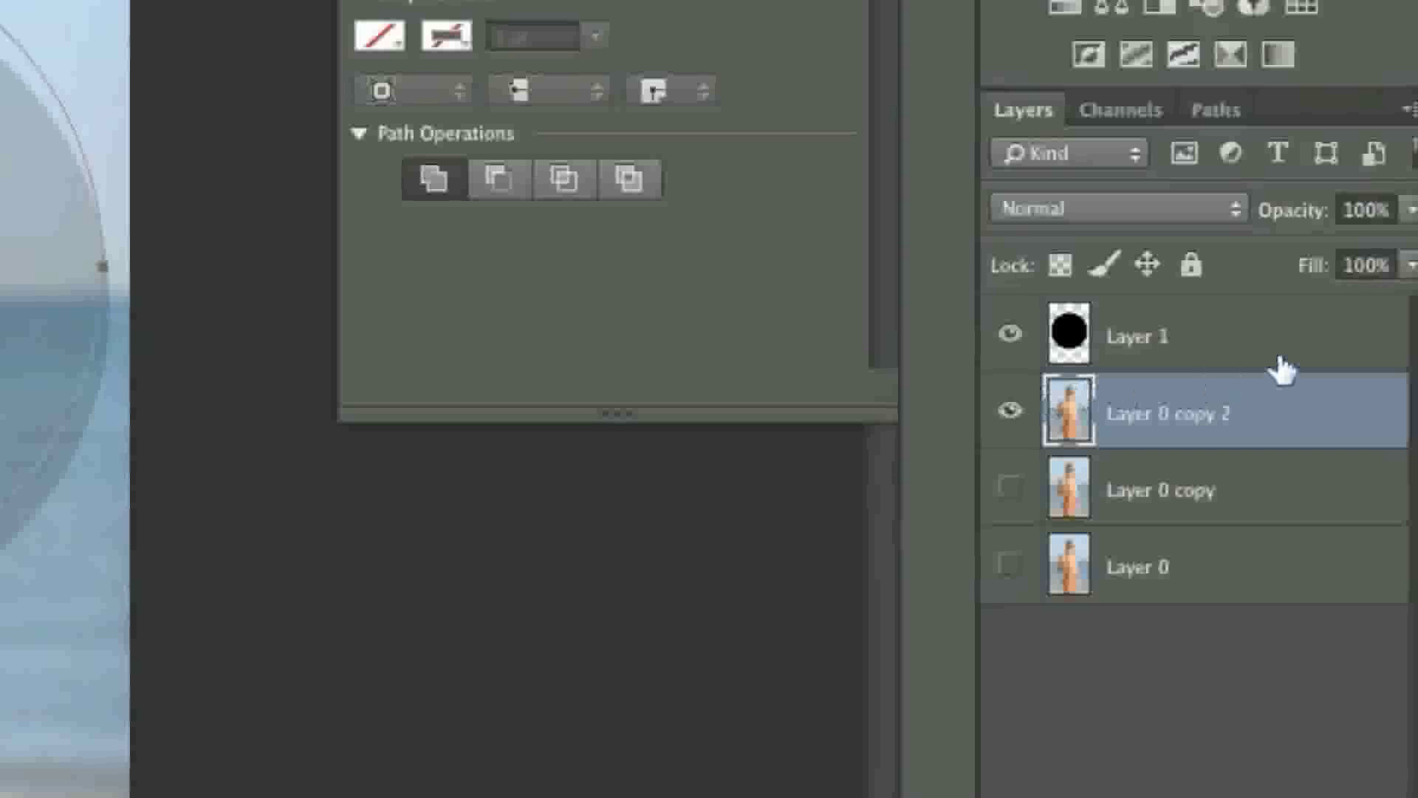
click(1282, 352)
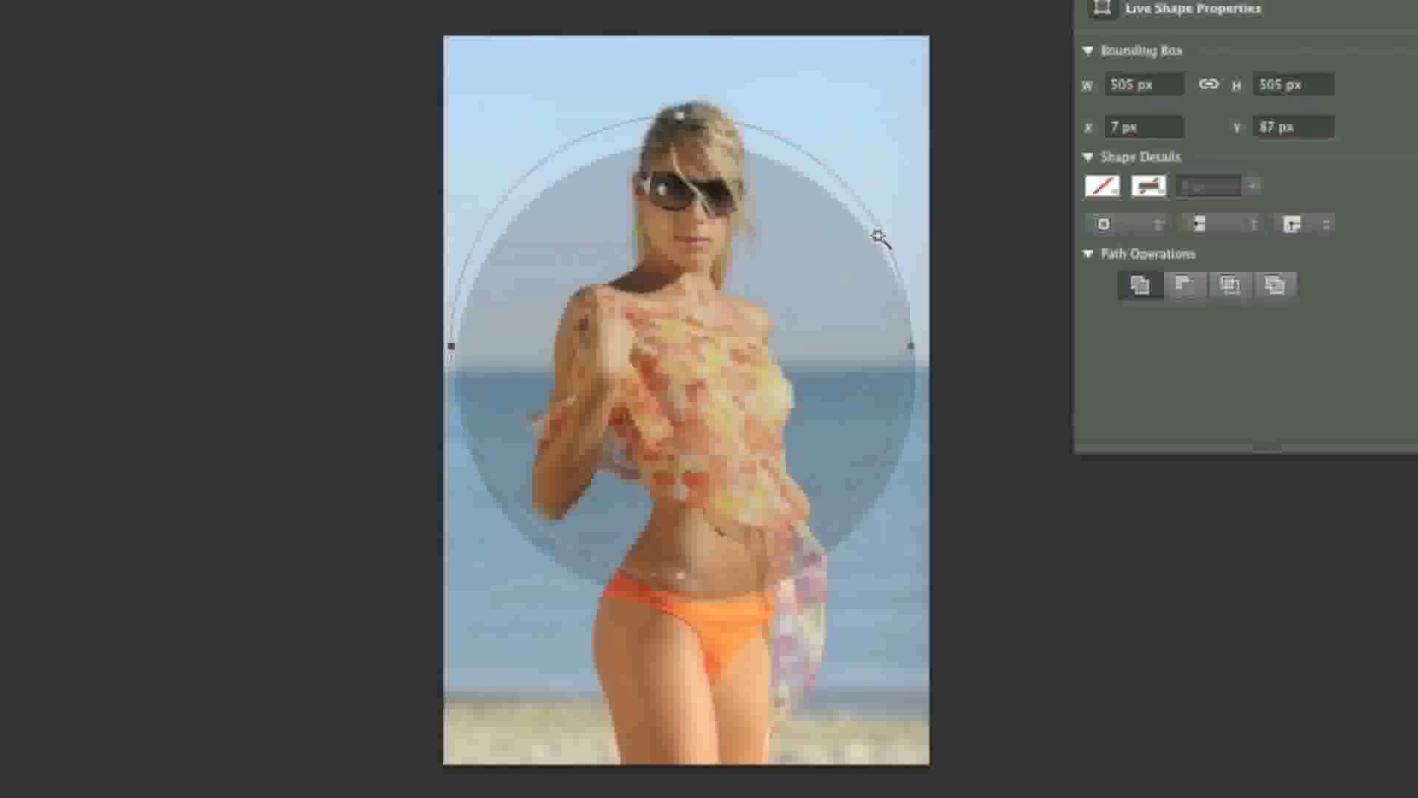
click(56, 115)
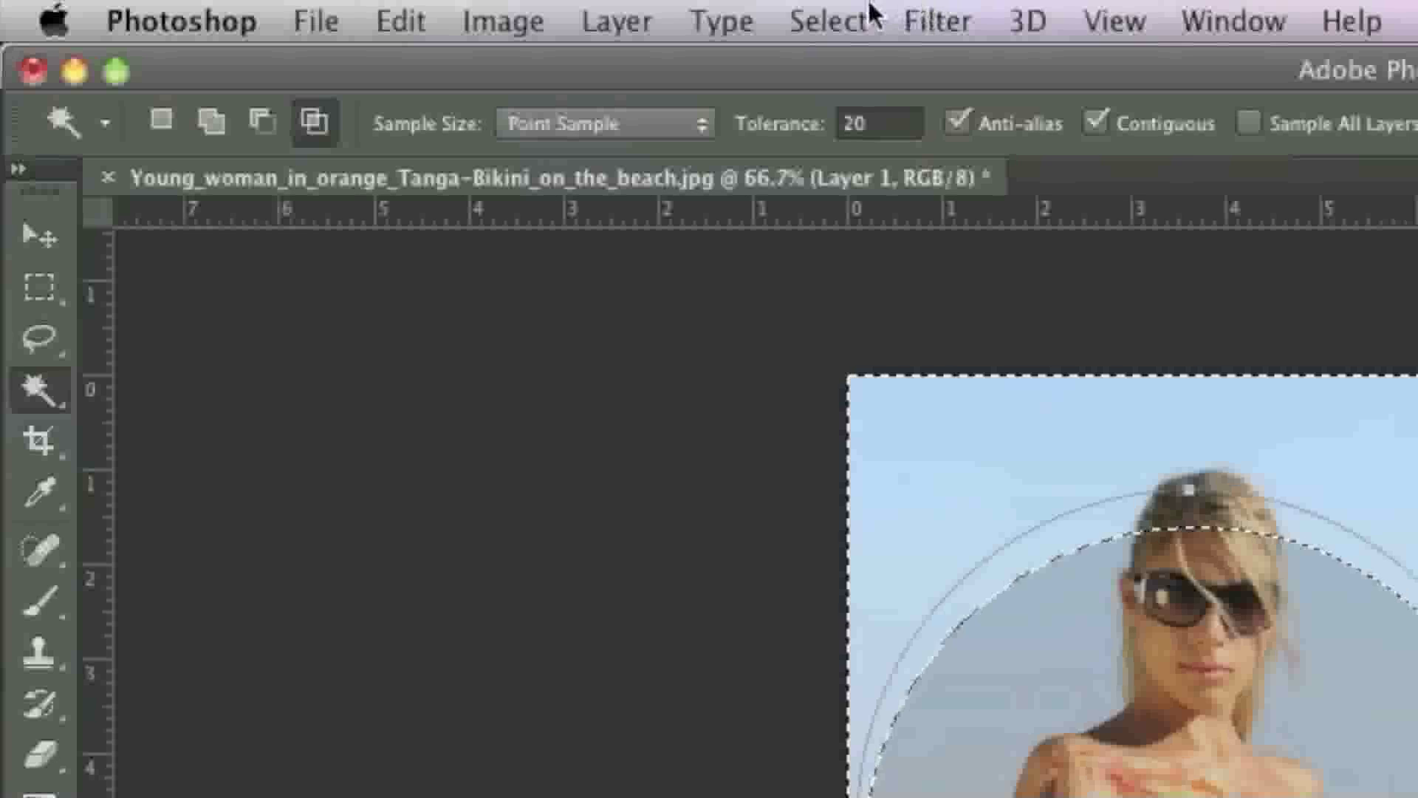
Apply Select > Inverse twice so the outside of the circle stays selected
click(860, 13)
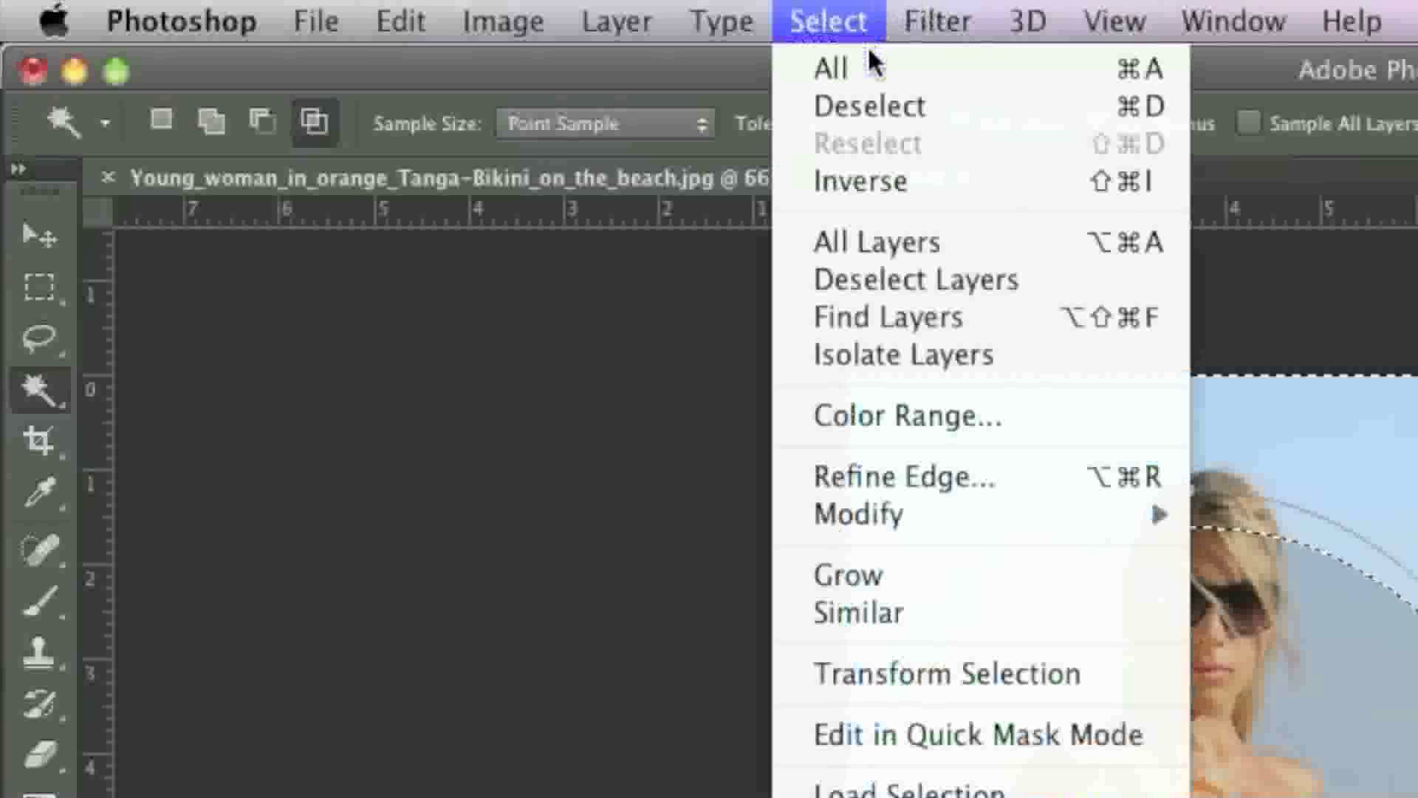
click(893, 181)
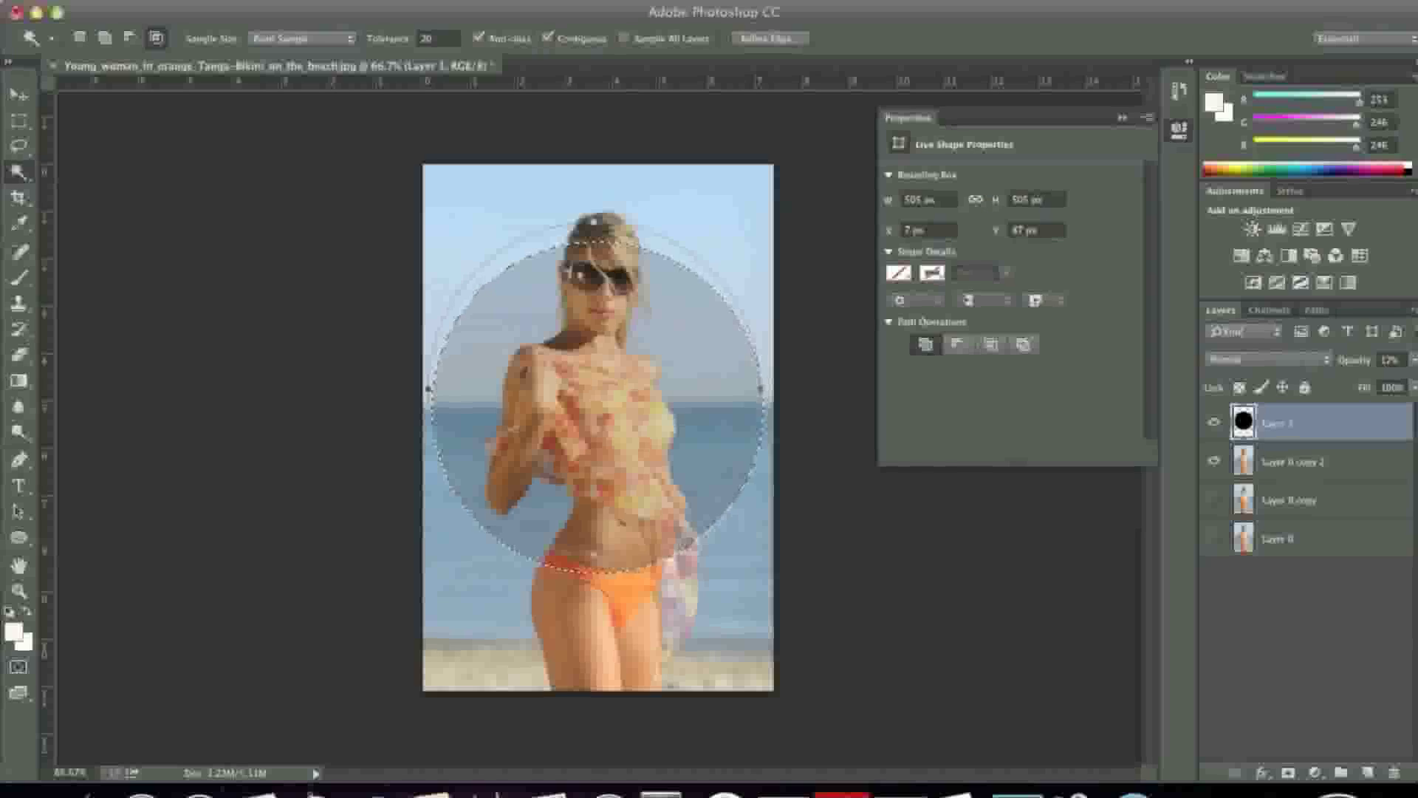
click(600, 16)
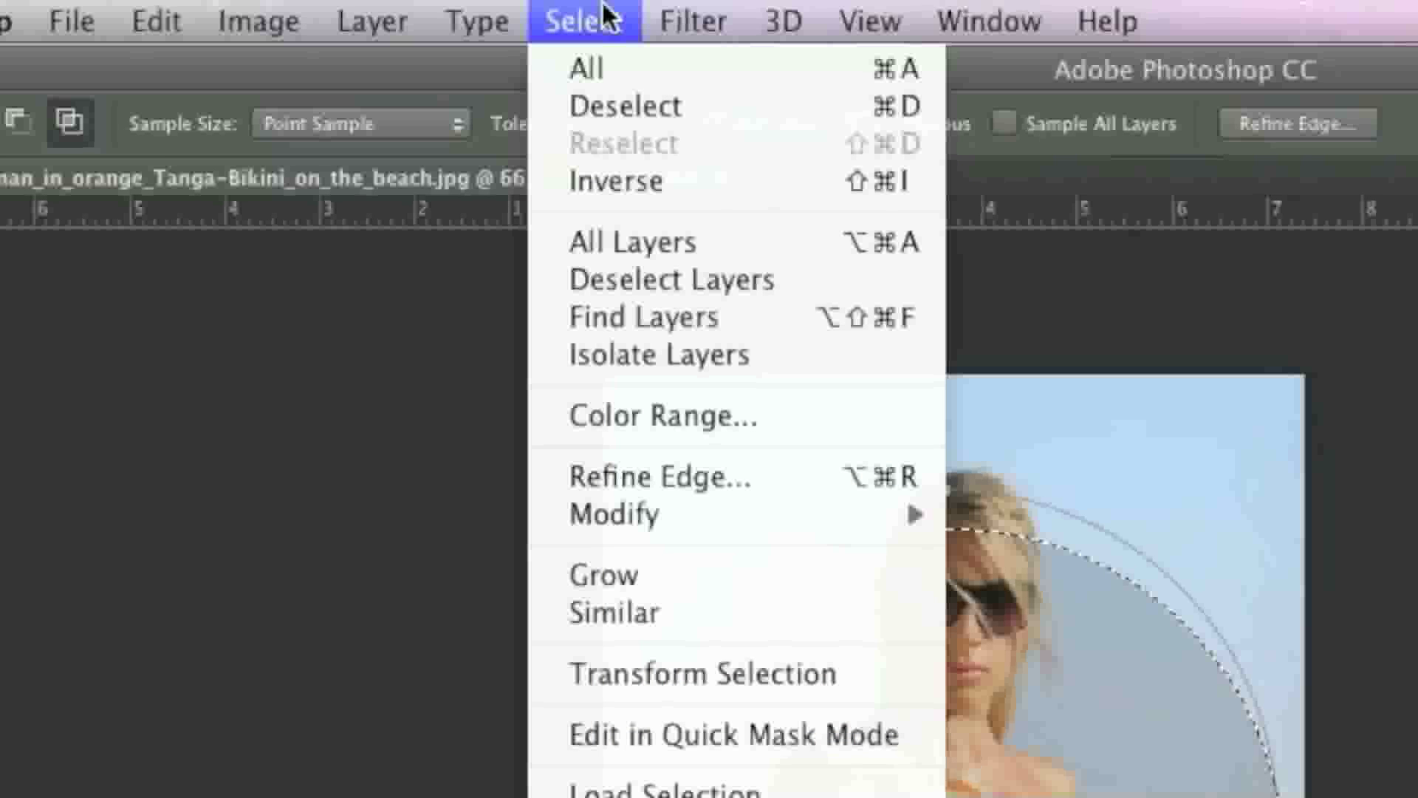
click(637, 180)
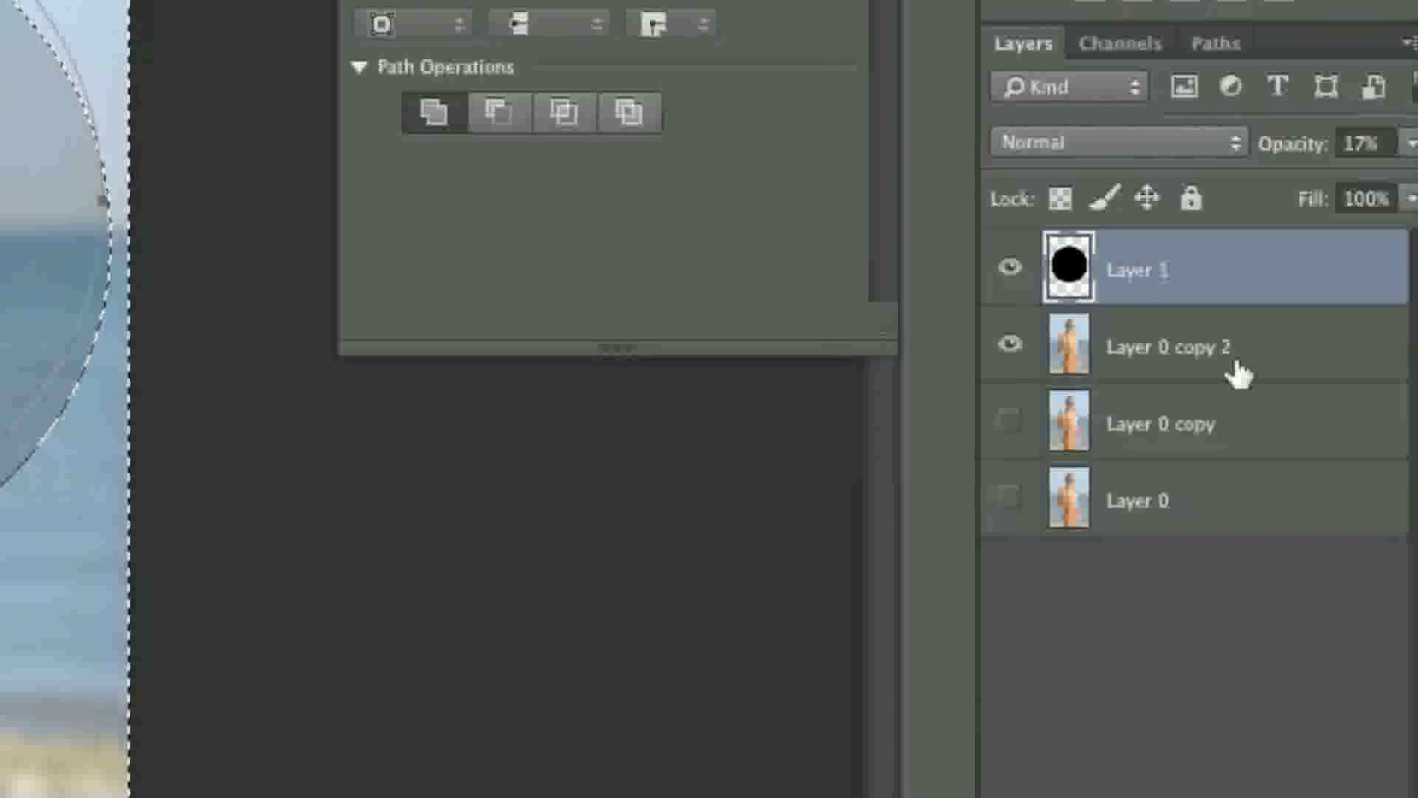
Make Layer 0 copy 2 active and clear the leftover work path
click(1262, 372)
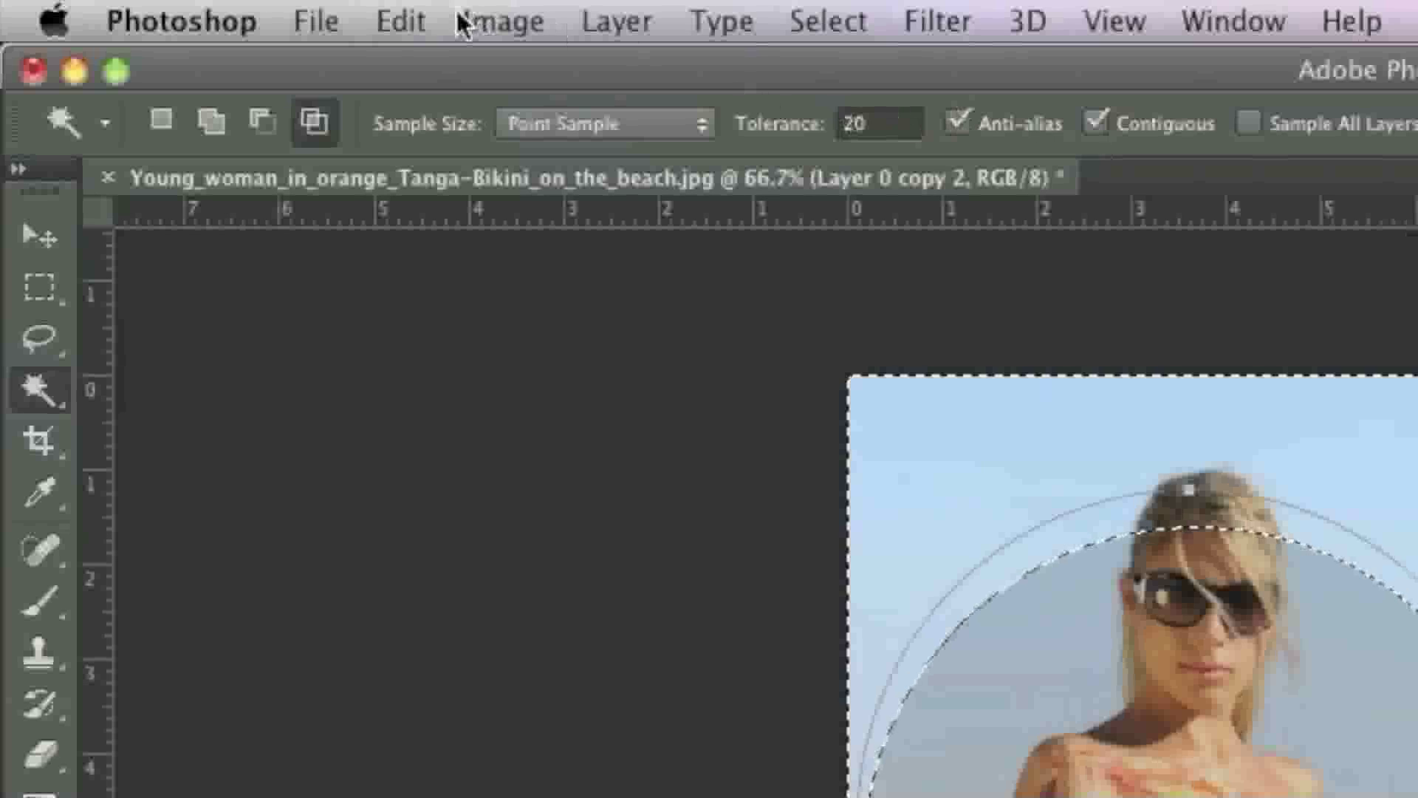
click(415, 24)
mouse_move(444, 429)
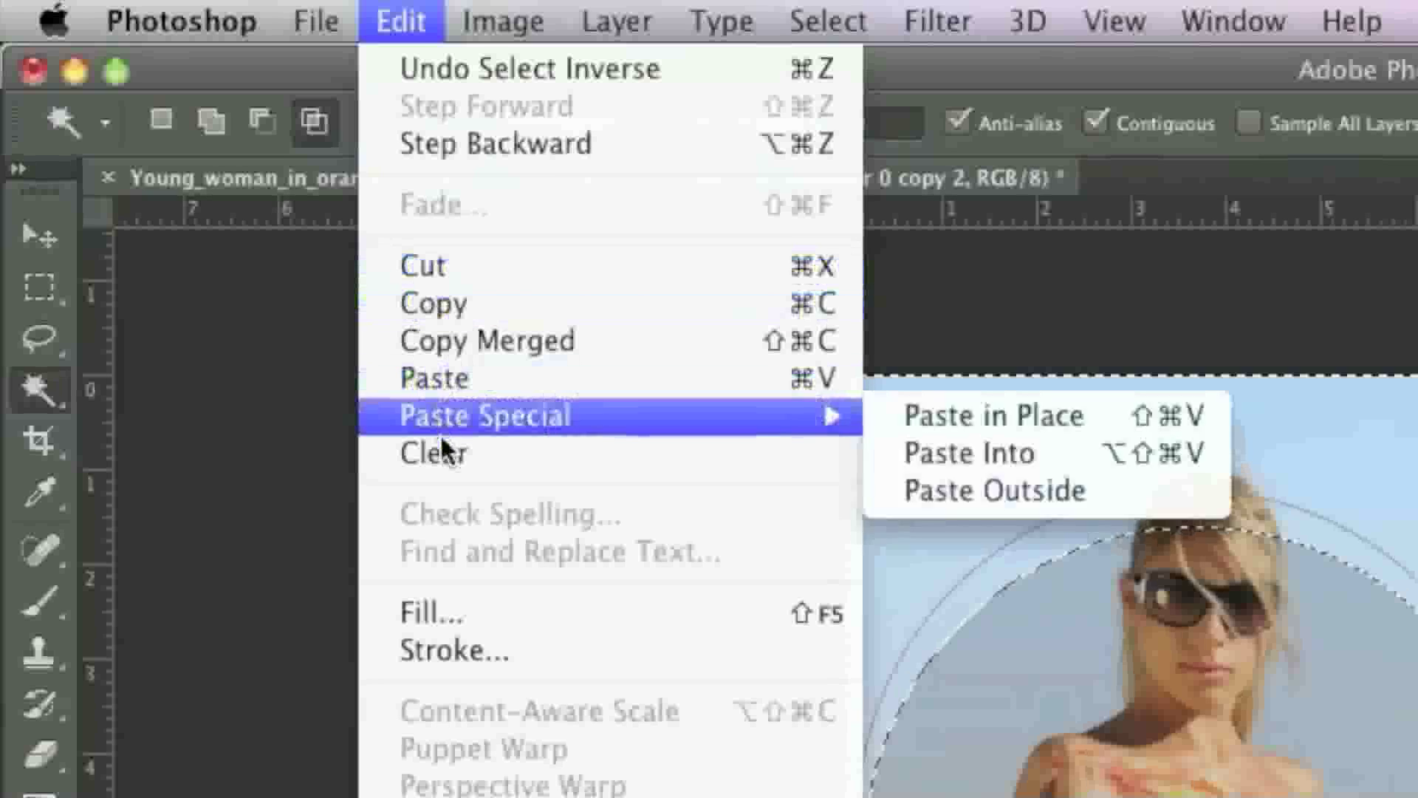
click(446, 453)
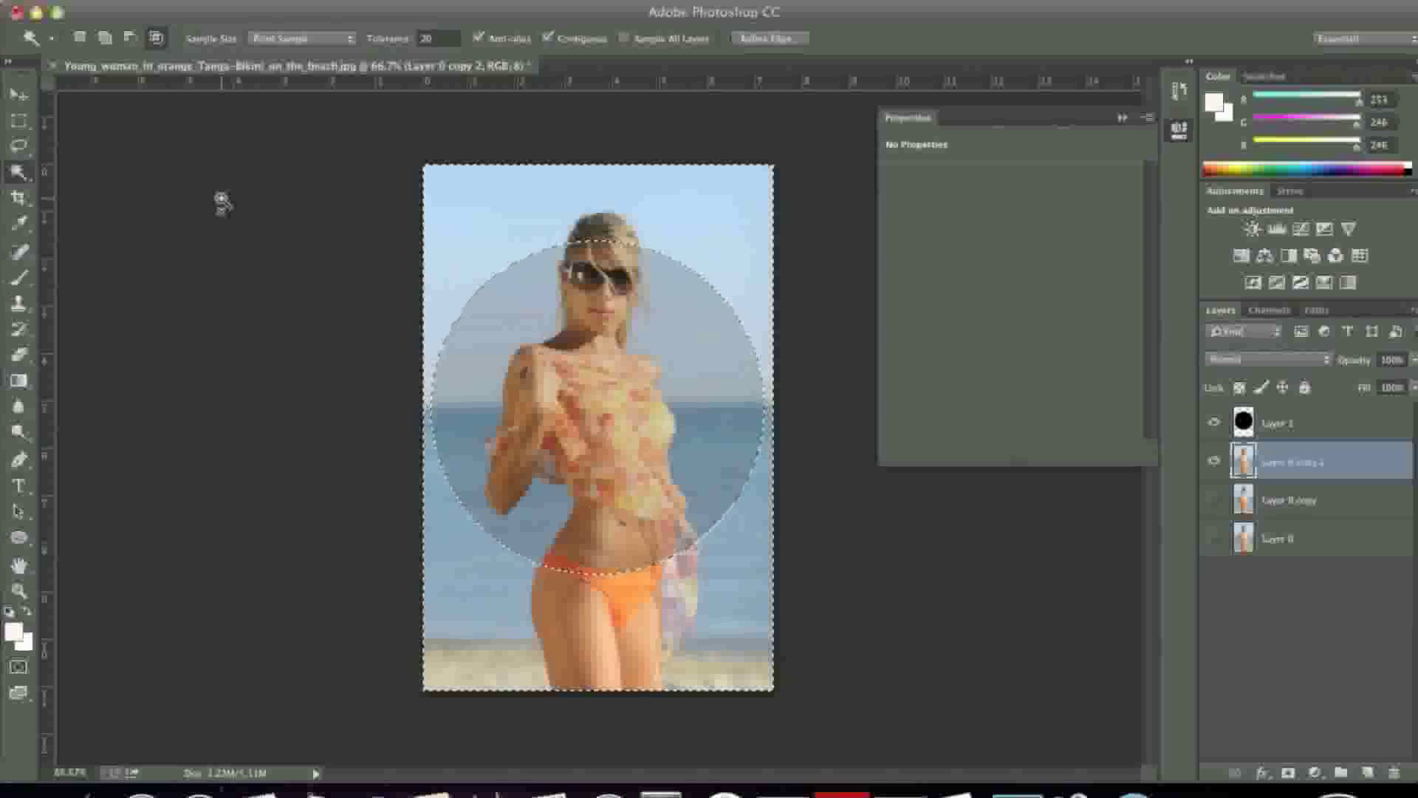
Clear the photo outside the circle on Layer 0 copy 2, then deselect
click(213, 0)
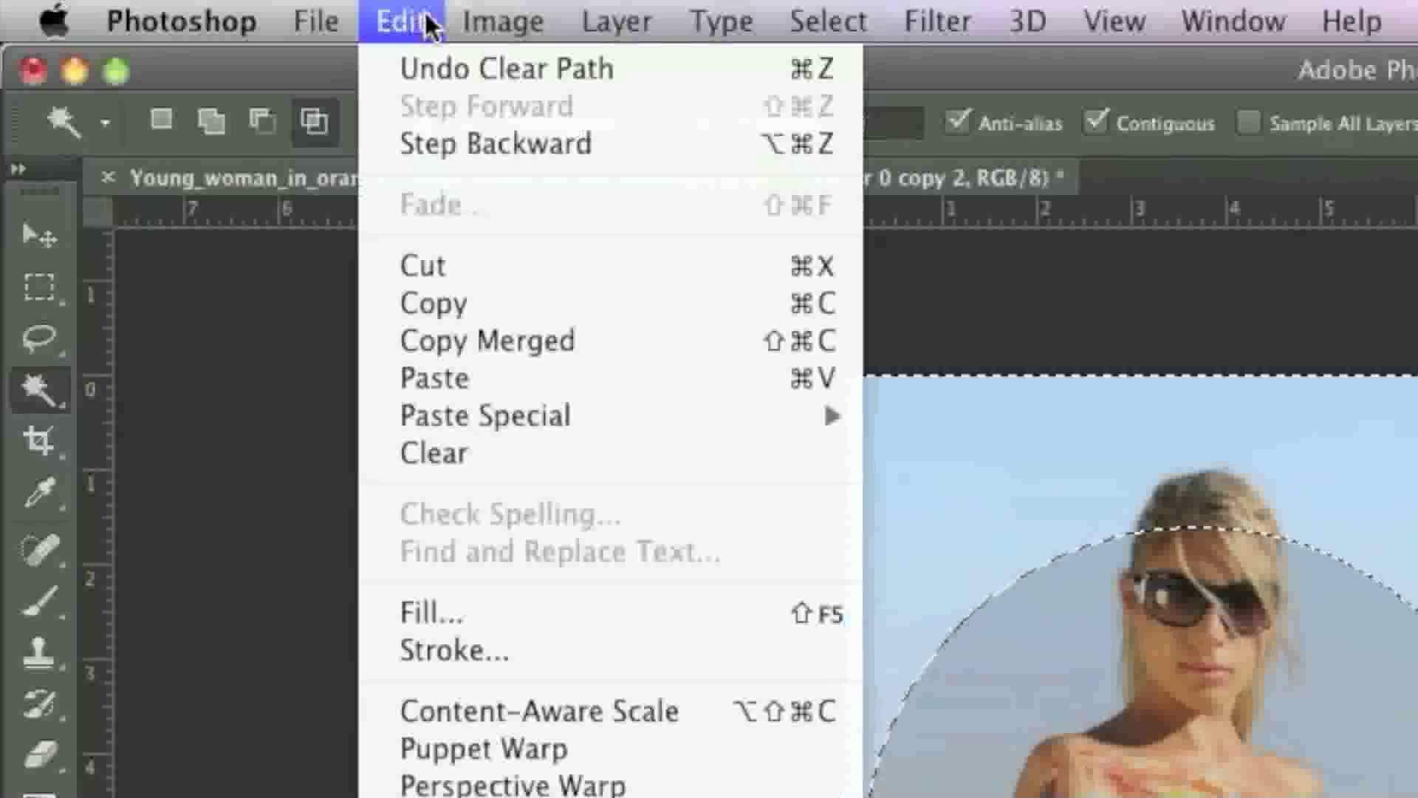
click(430, 456)
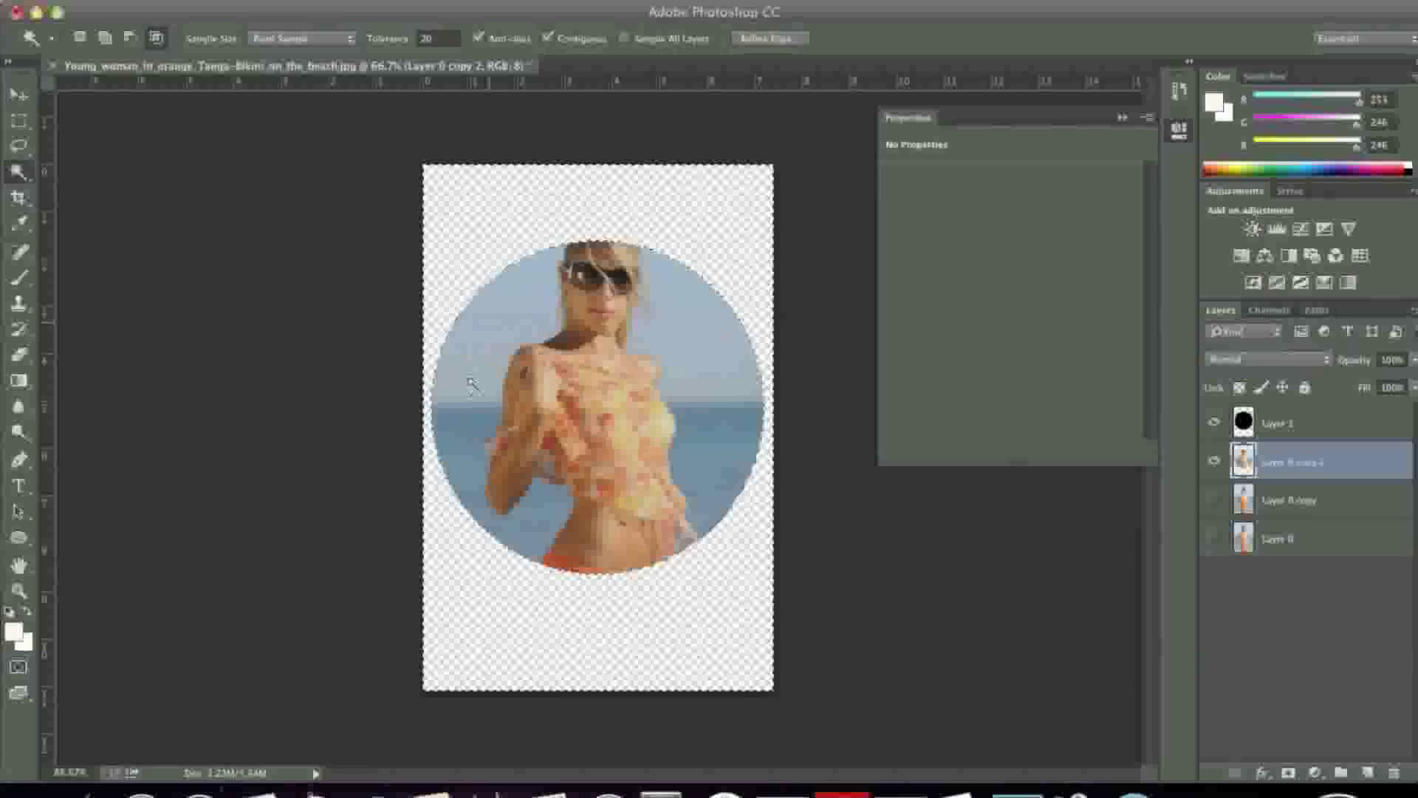
right_click(692, 227)
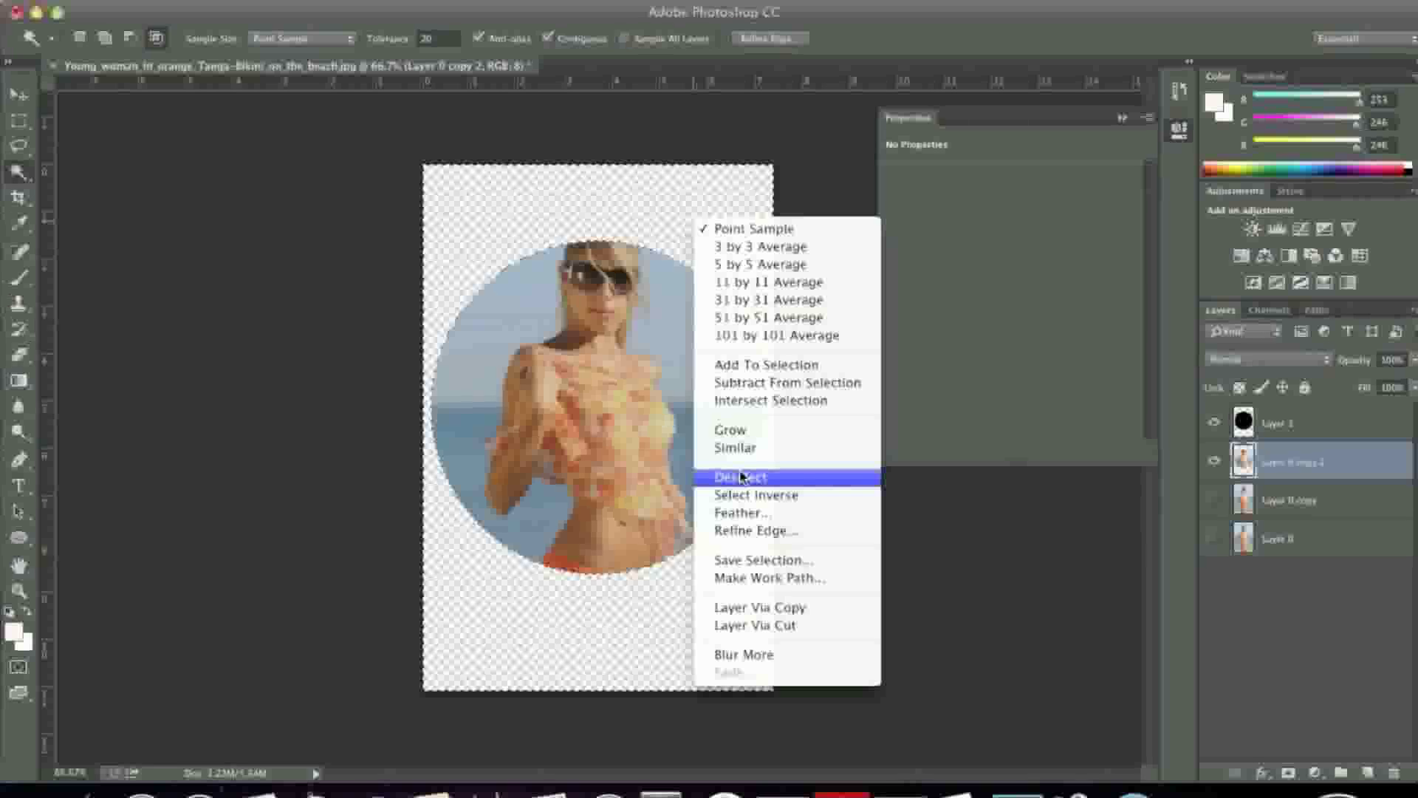
click(741, 476)
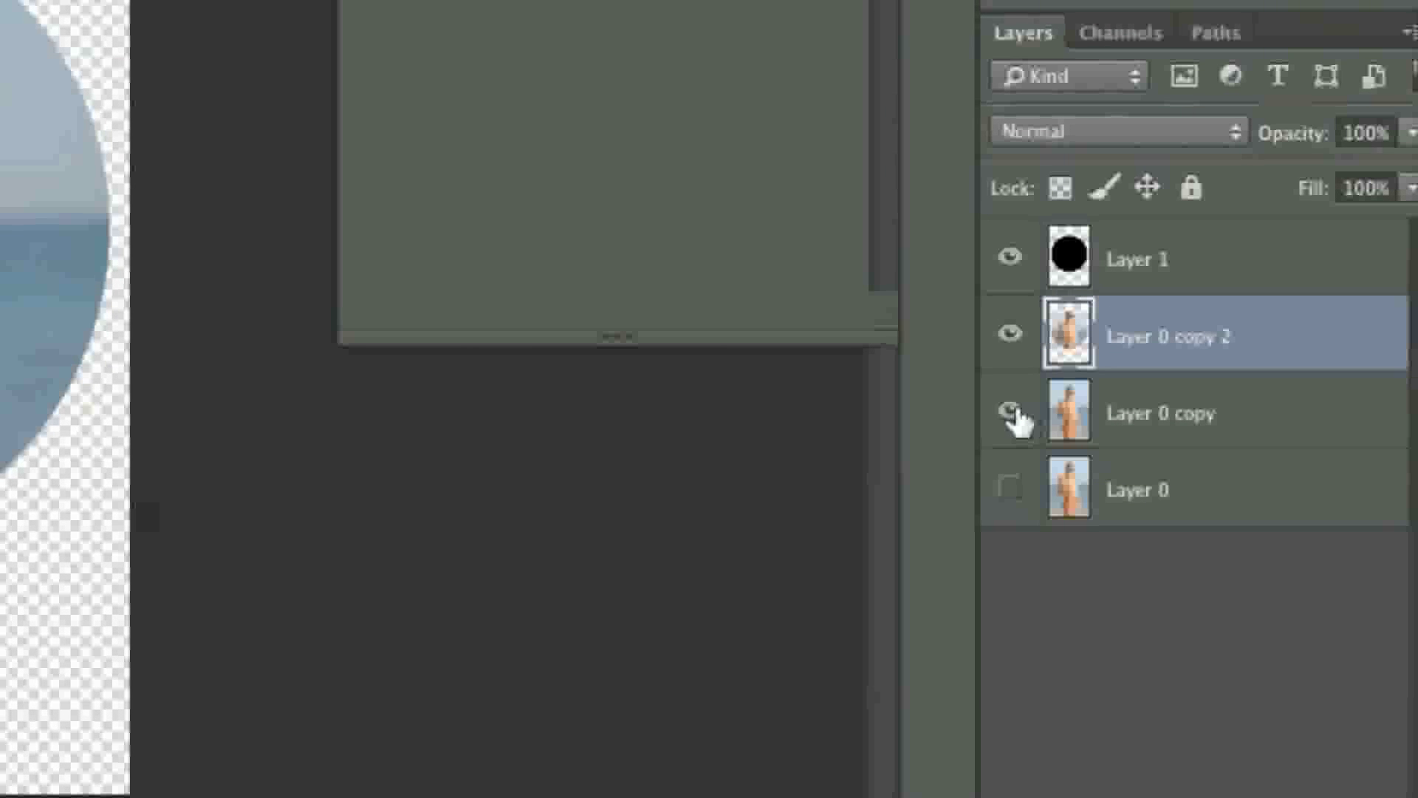
On Layer 0 copy, marquee from hair level to the bottom, clear it, then deselect
click(1314, 422)
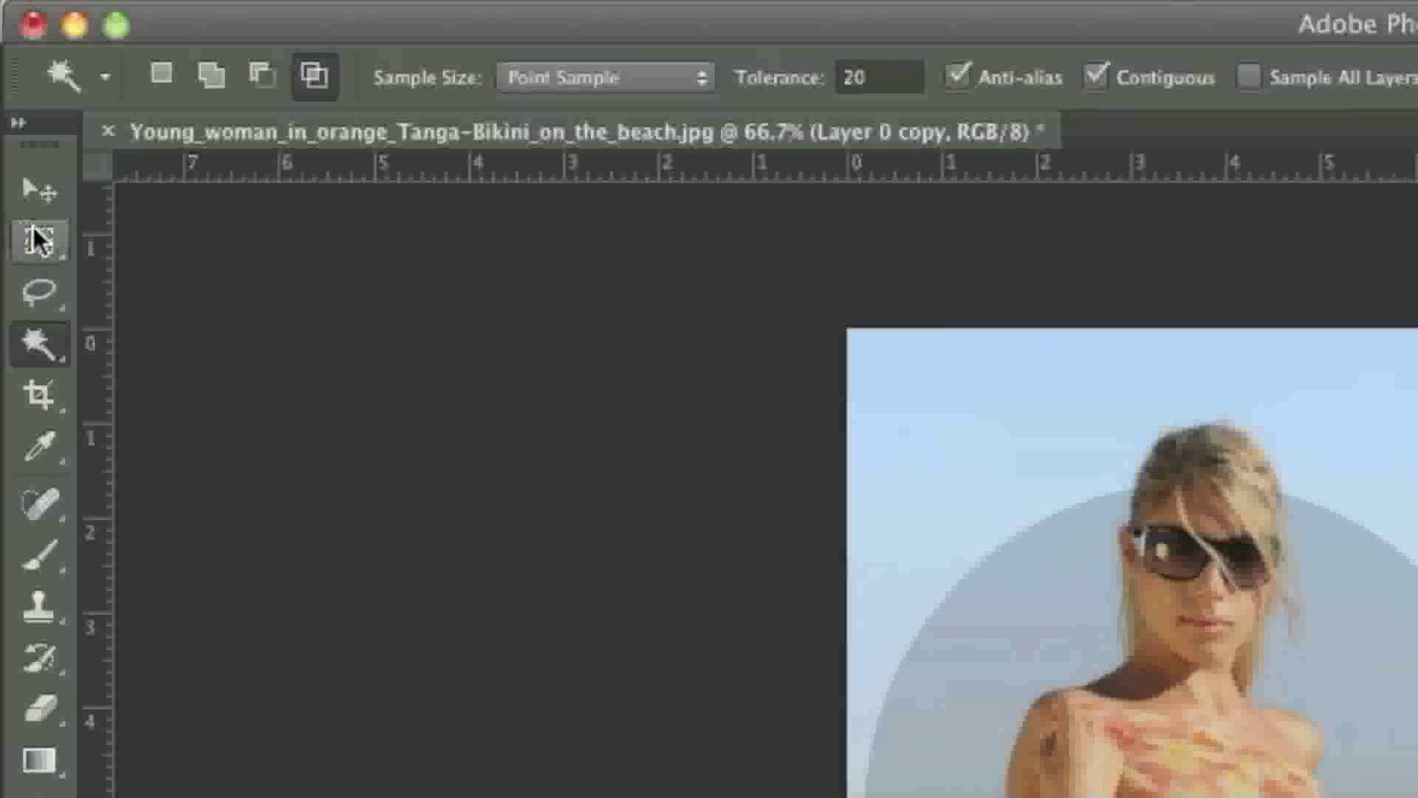
click(18, 121)
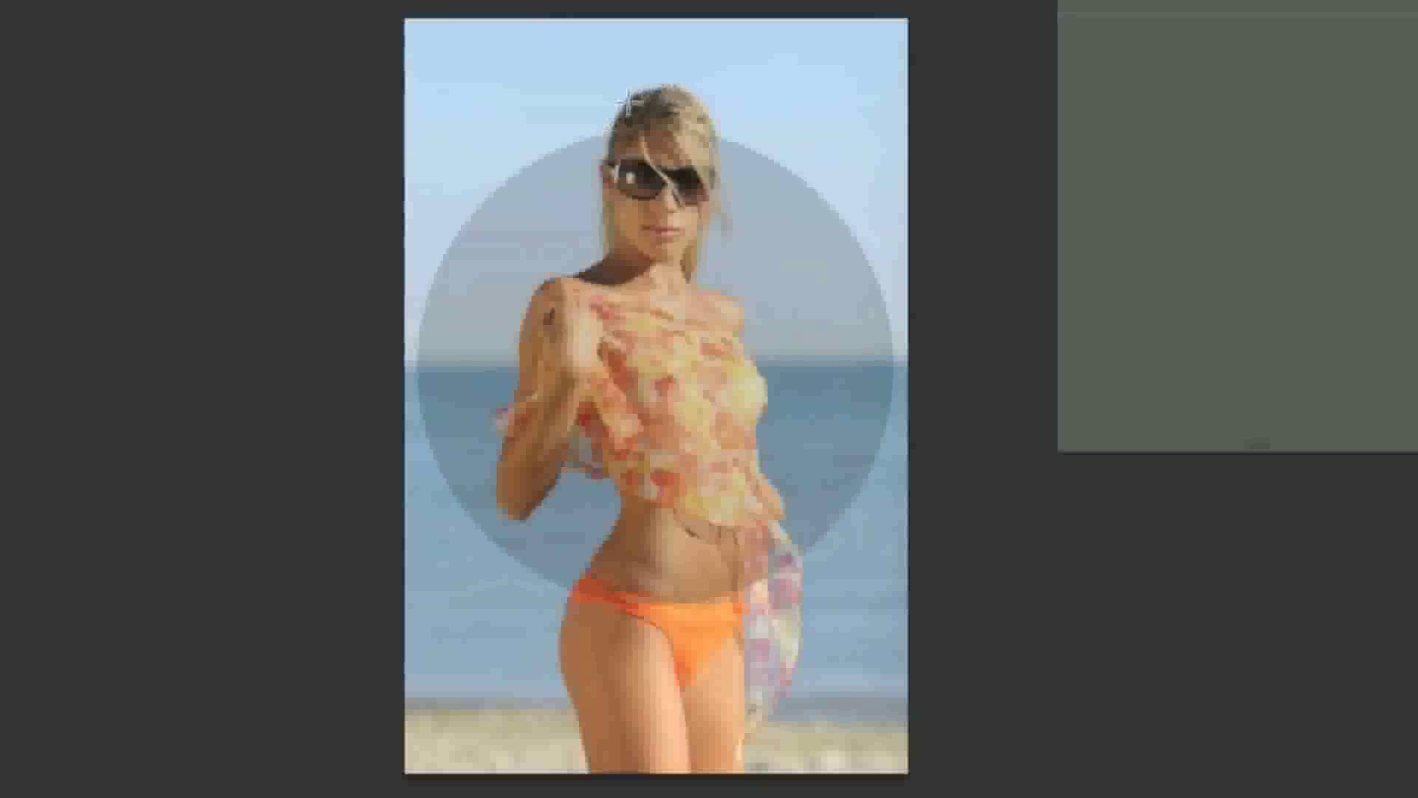
drag(405, 136, 950, 775)
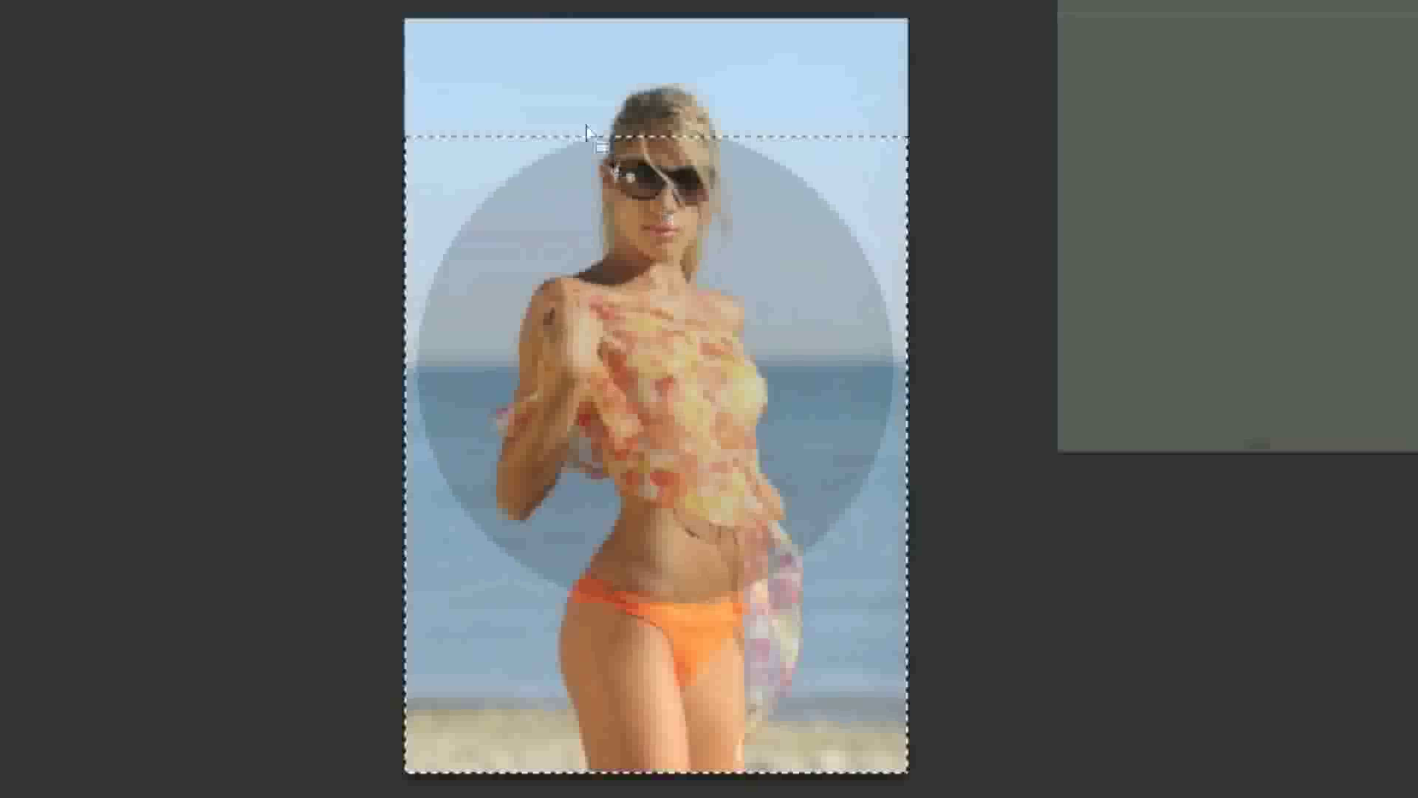
click(81, 0)
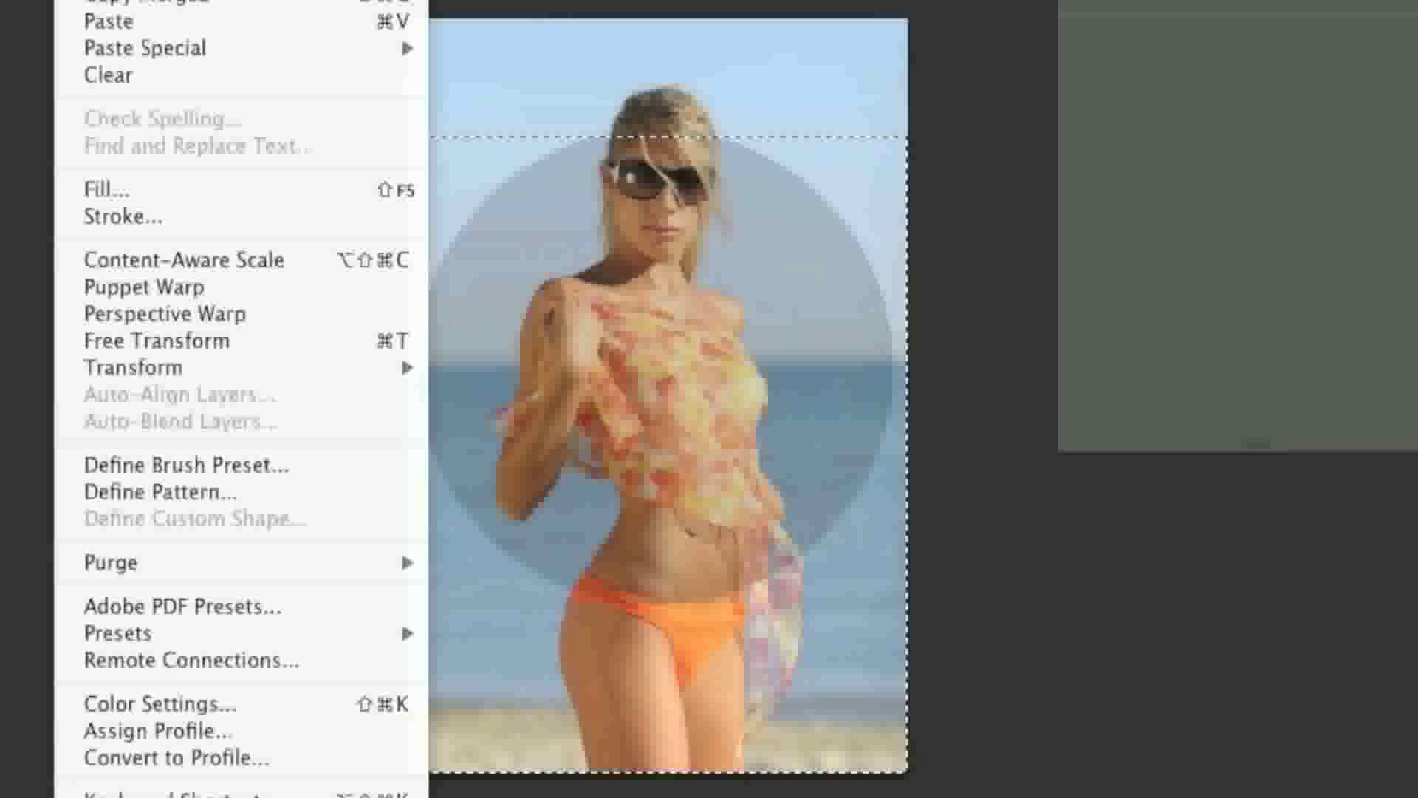
click(109, 75)
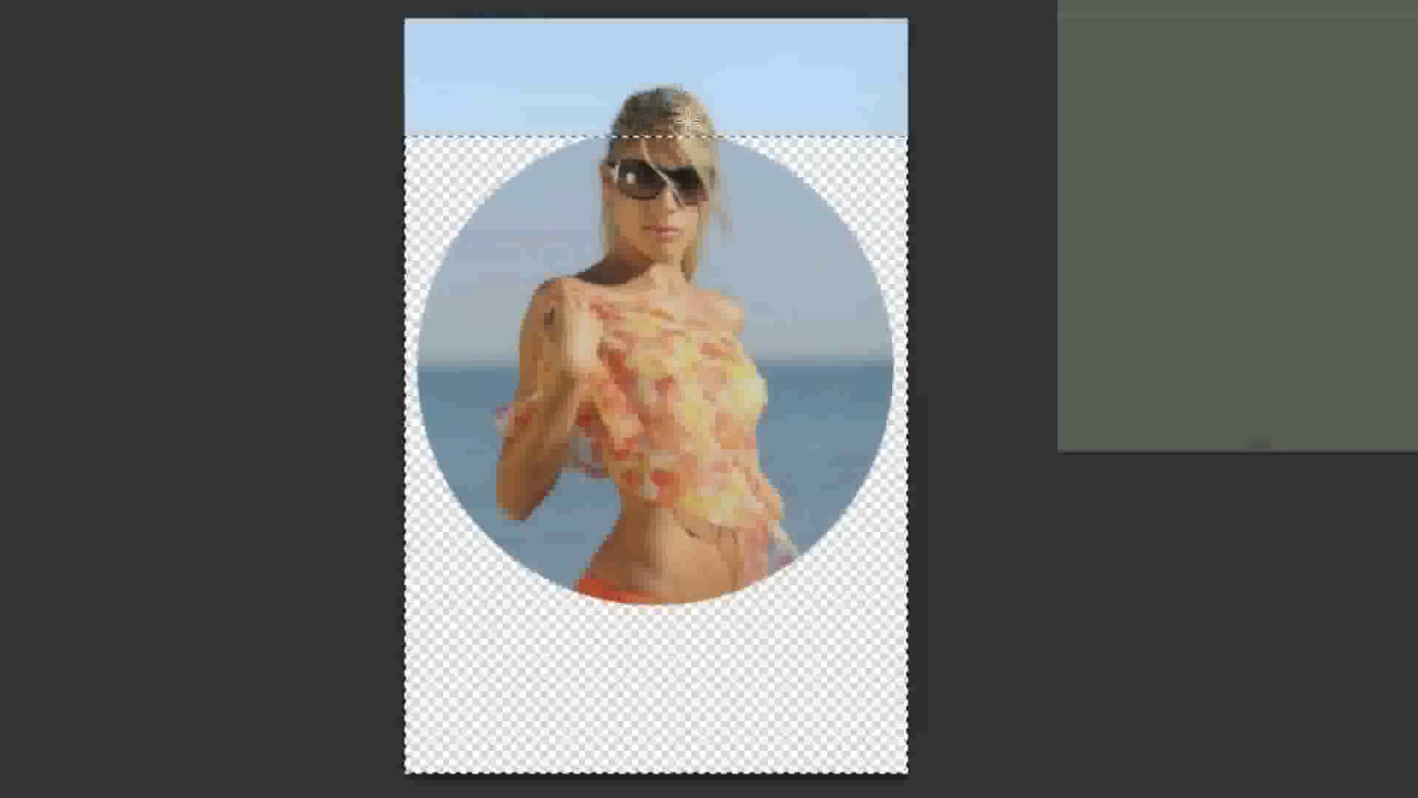
right_click(826, 170)
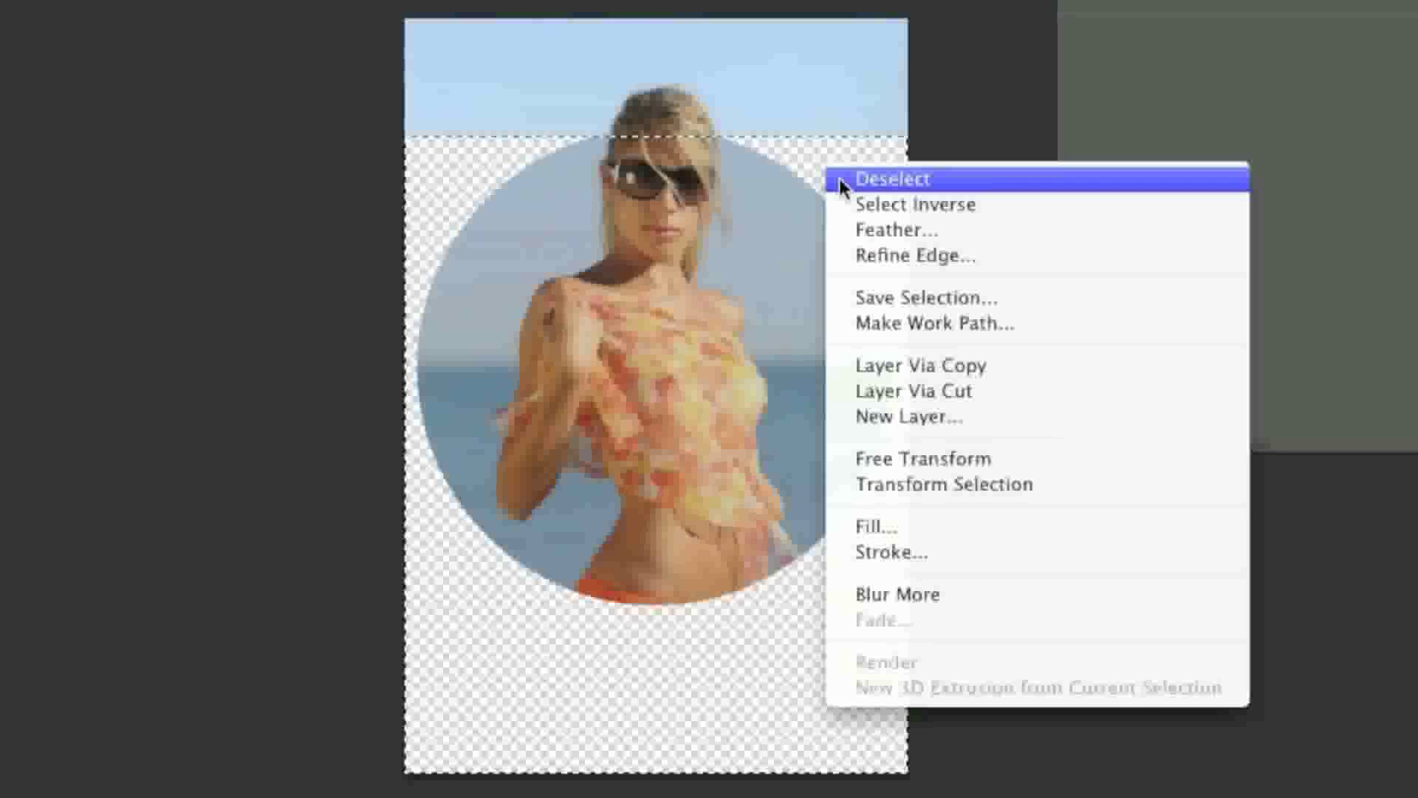
click(840, 179)
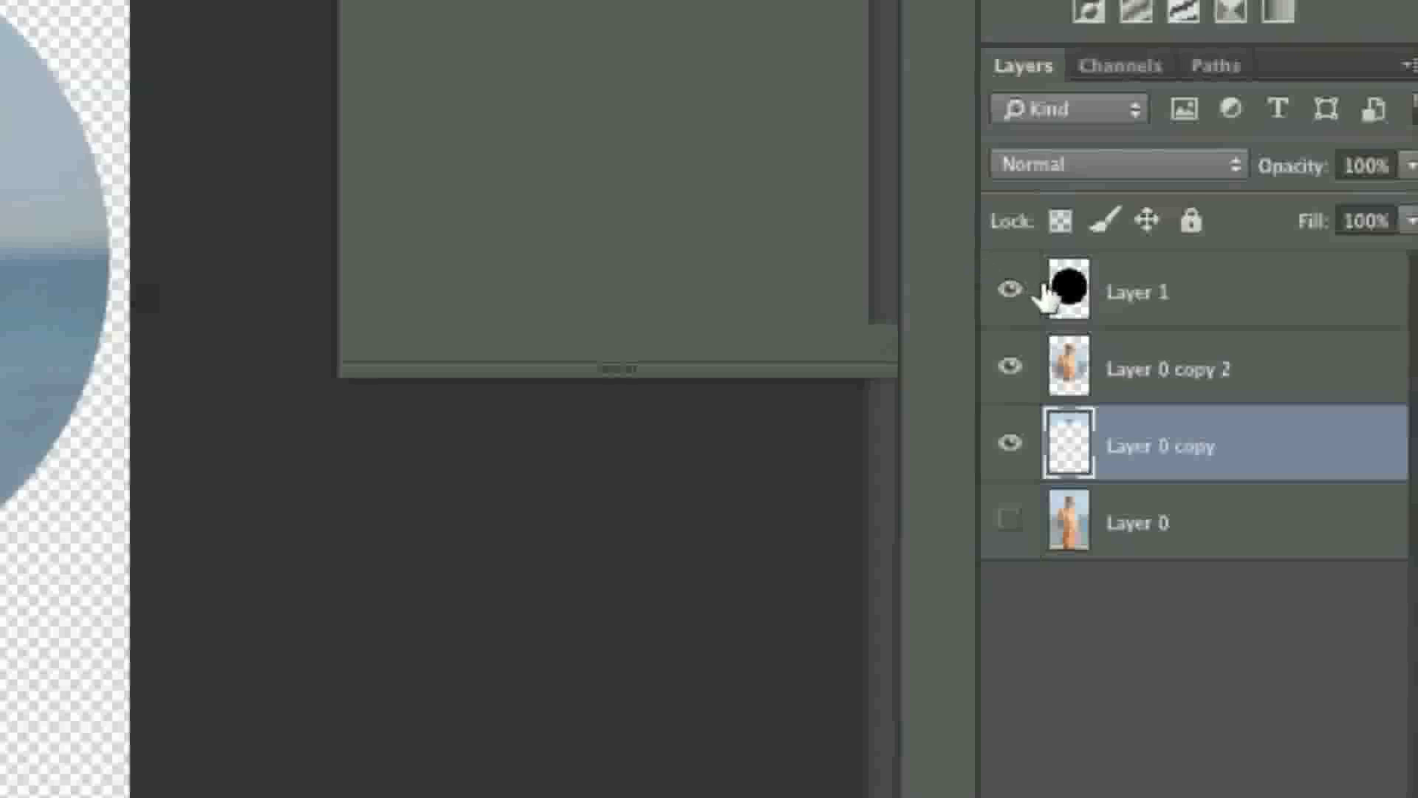
Hide Layer 1, Quick Select the sky in the top strip, and clear it
click(1214, 424)
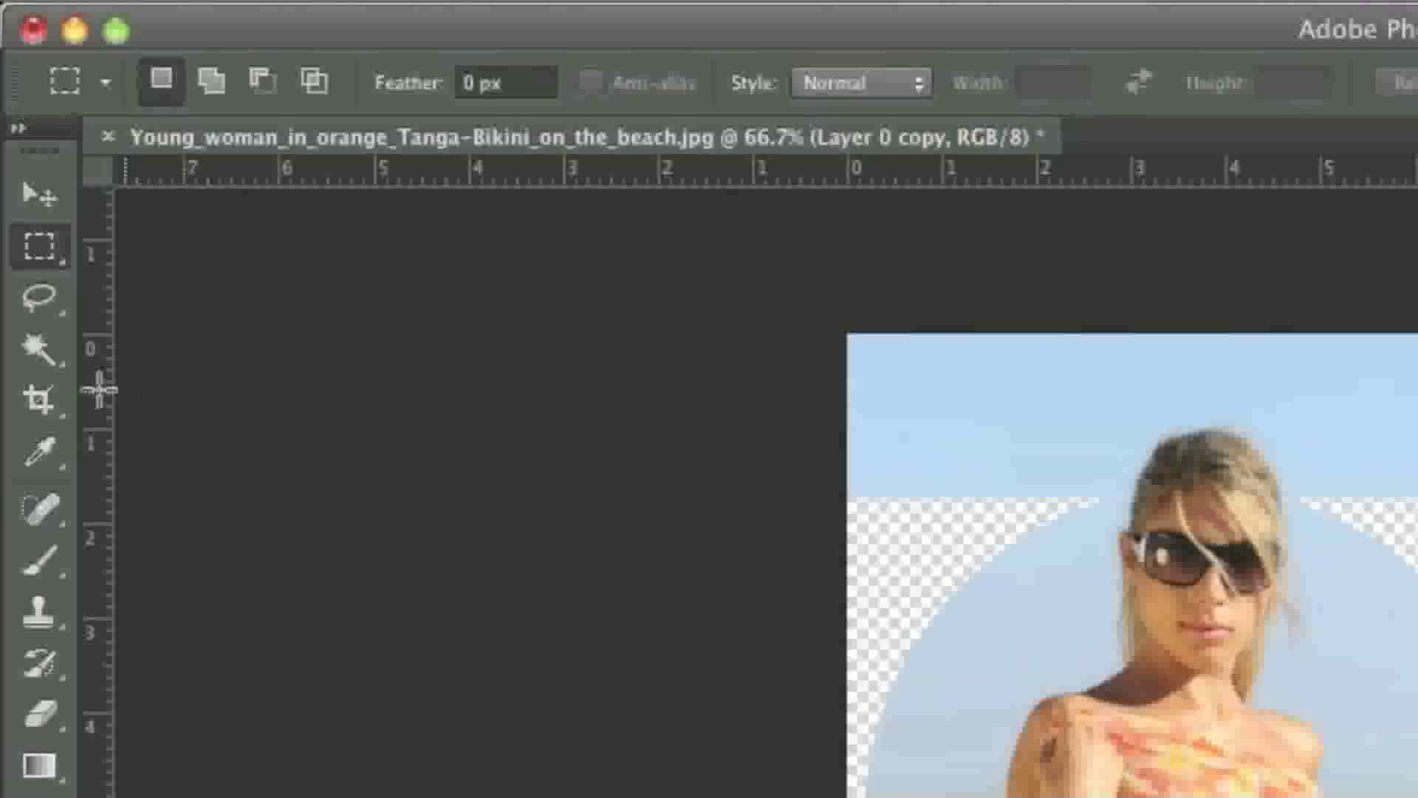
click(17, 177)
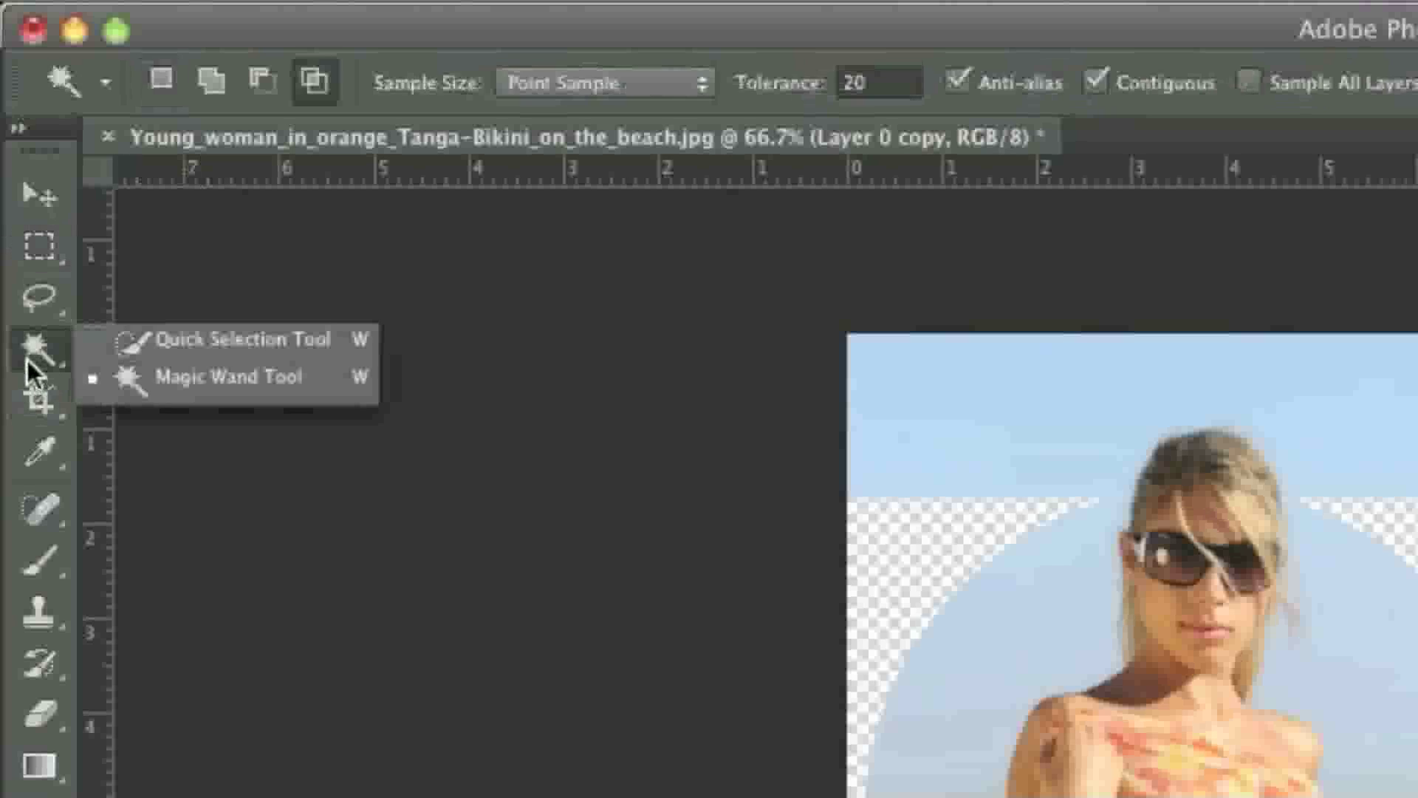
click(158, 348)
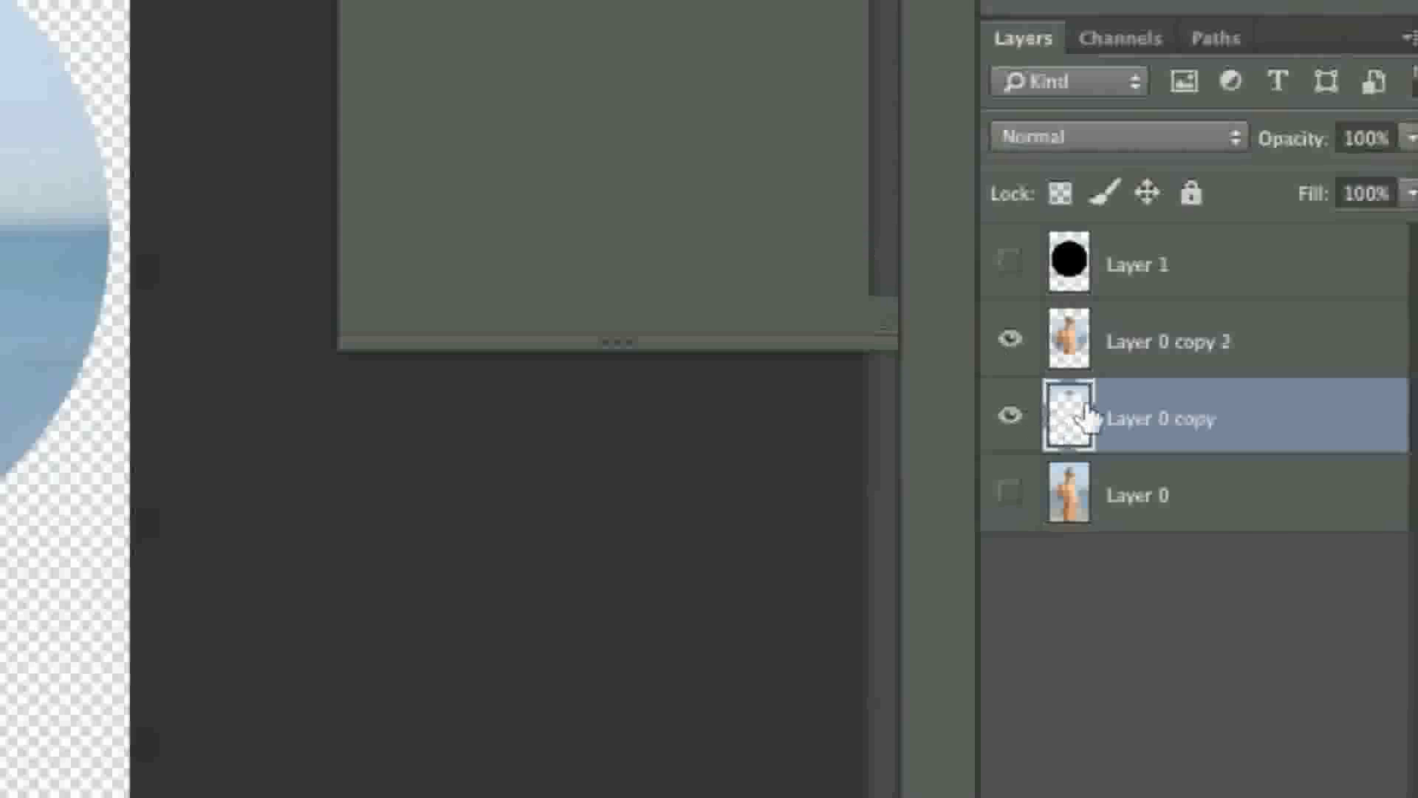
super+click(1090, 417)
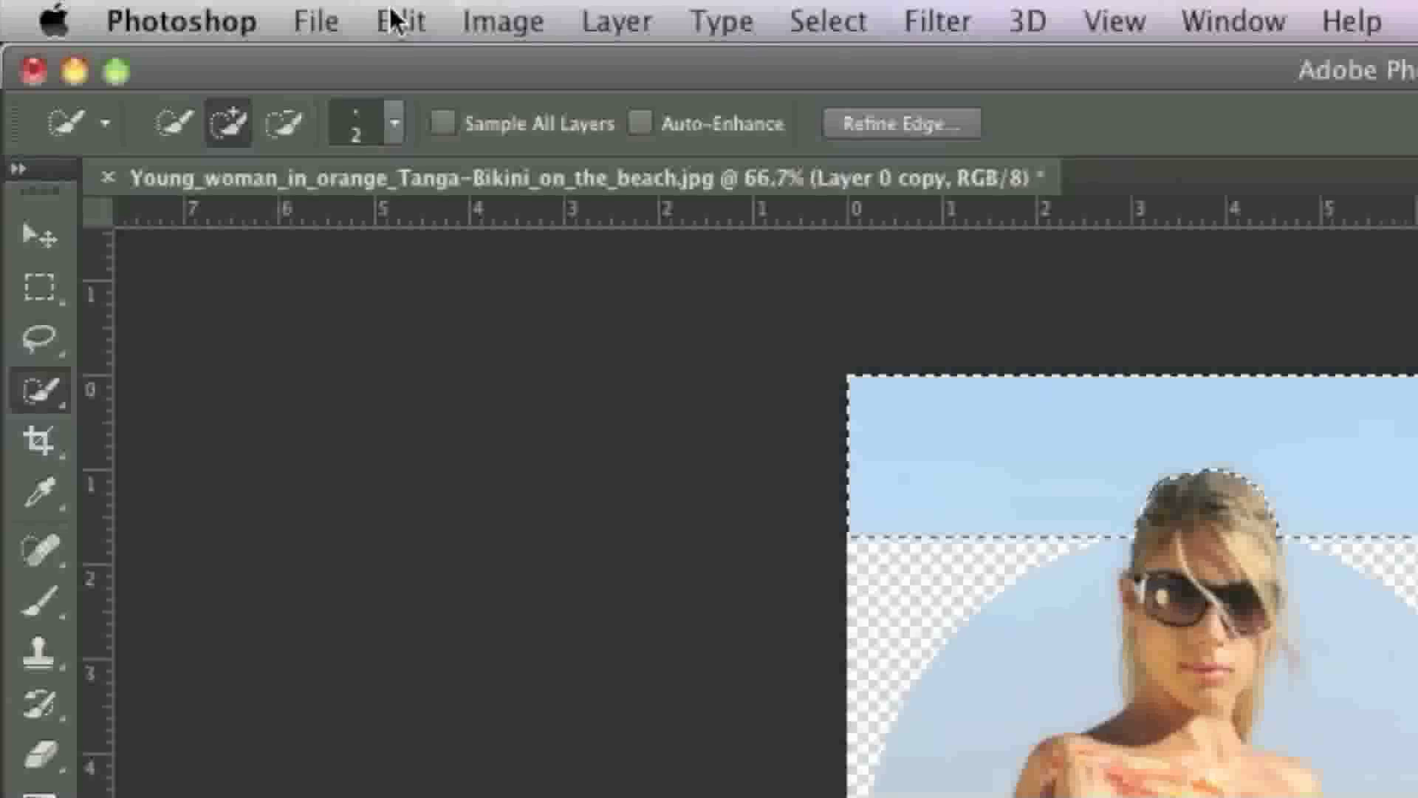
click(400, 18)
click(429, 453)
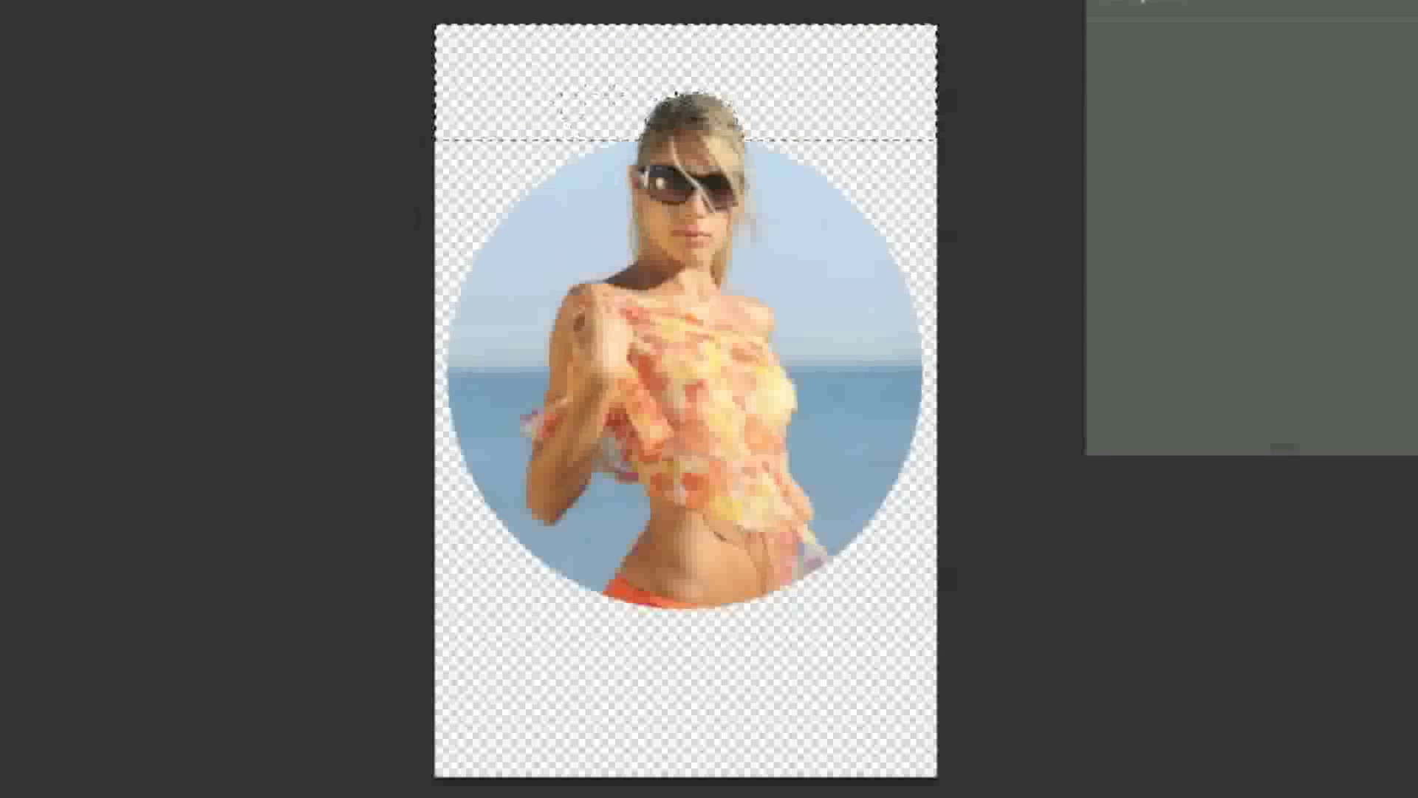
Deselect, then merge Layer 0 copy 2 down into Layer 0 copy
right_click(571, 90)
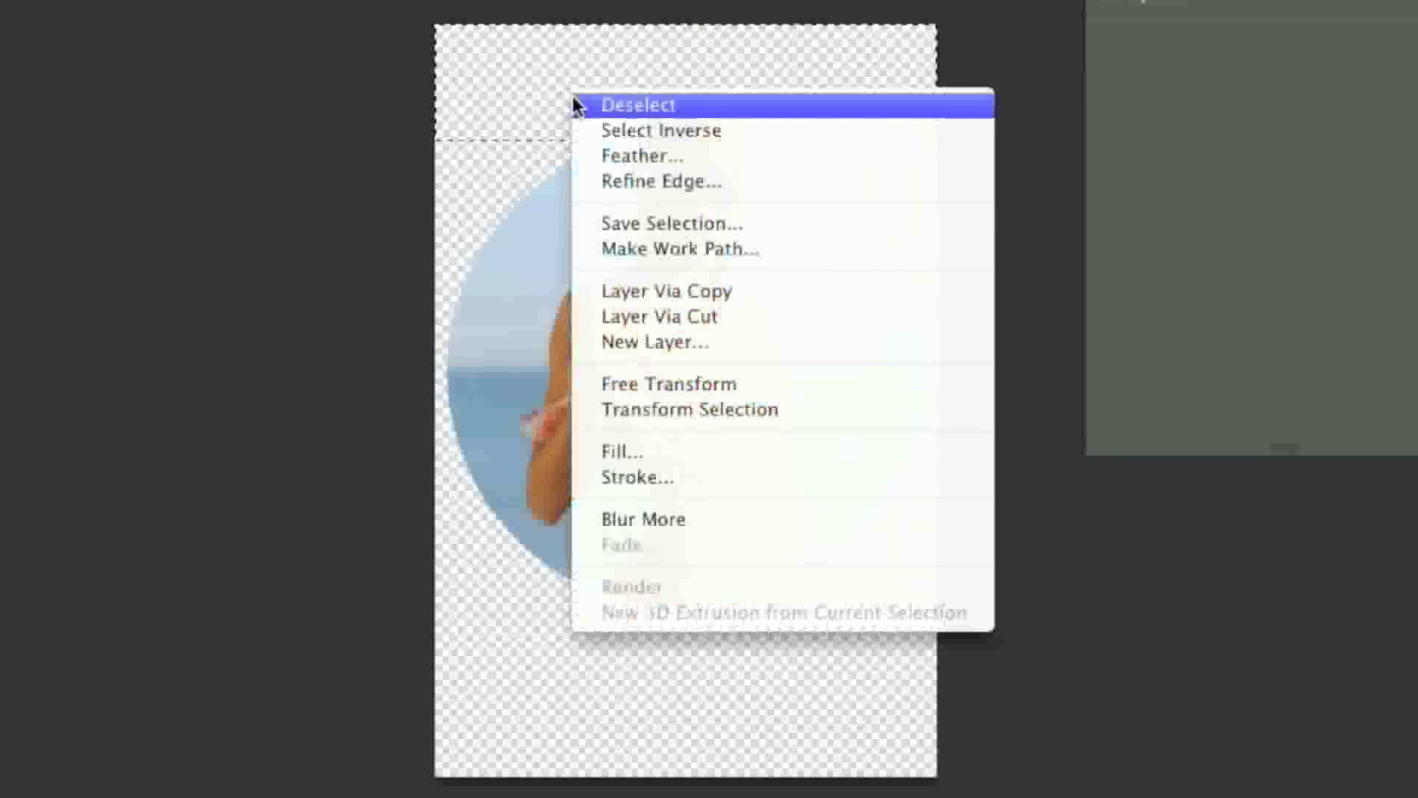
click(580, 107)
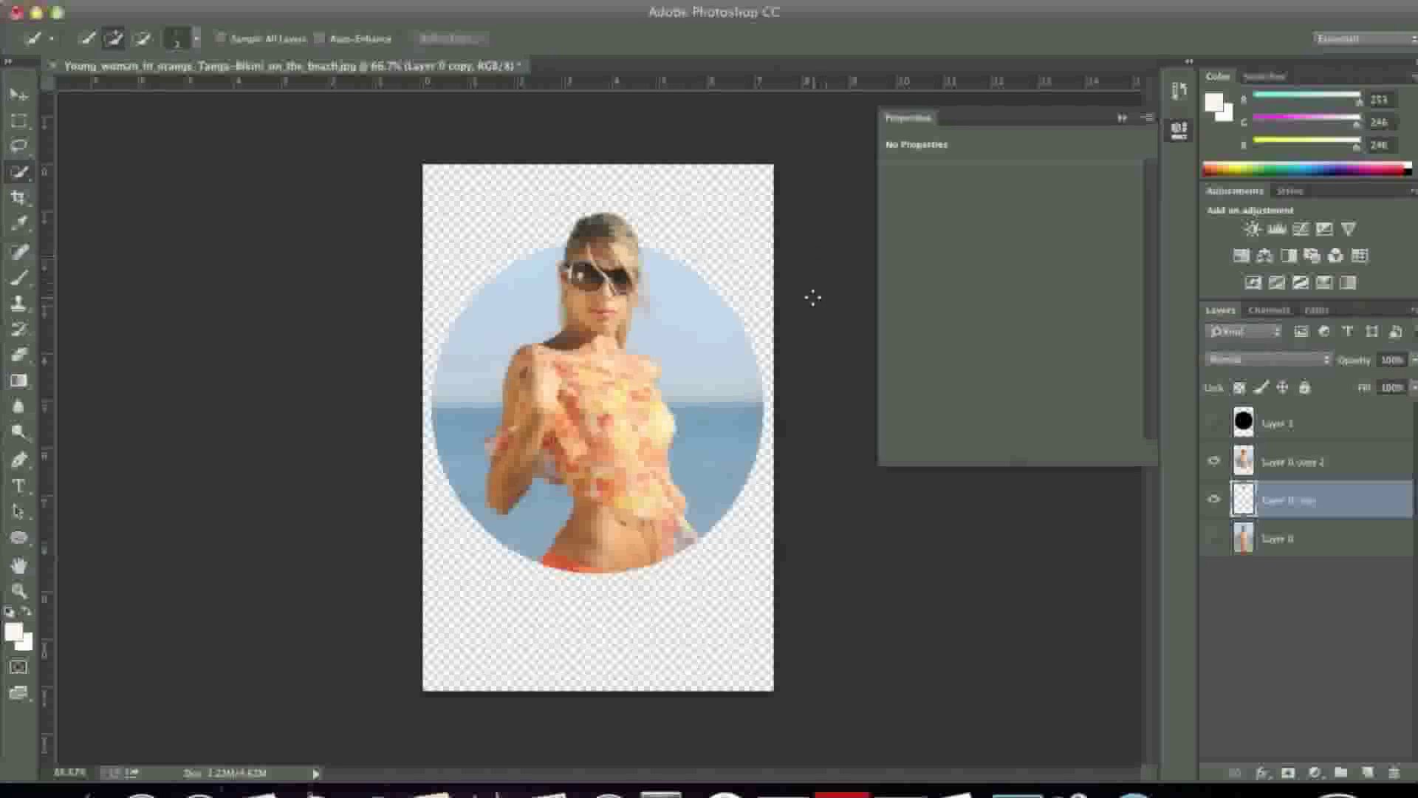
click(1324, 463)
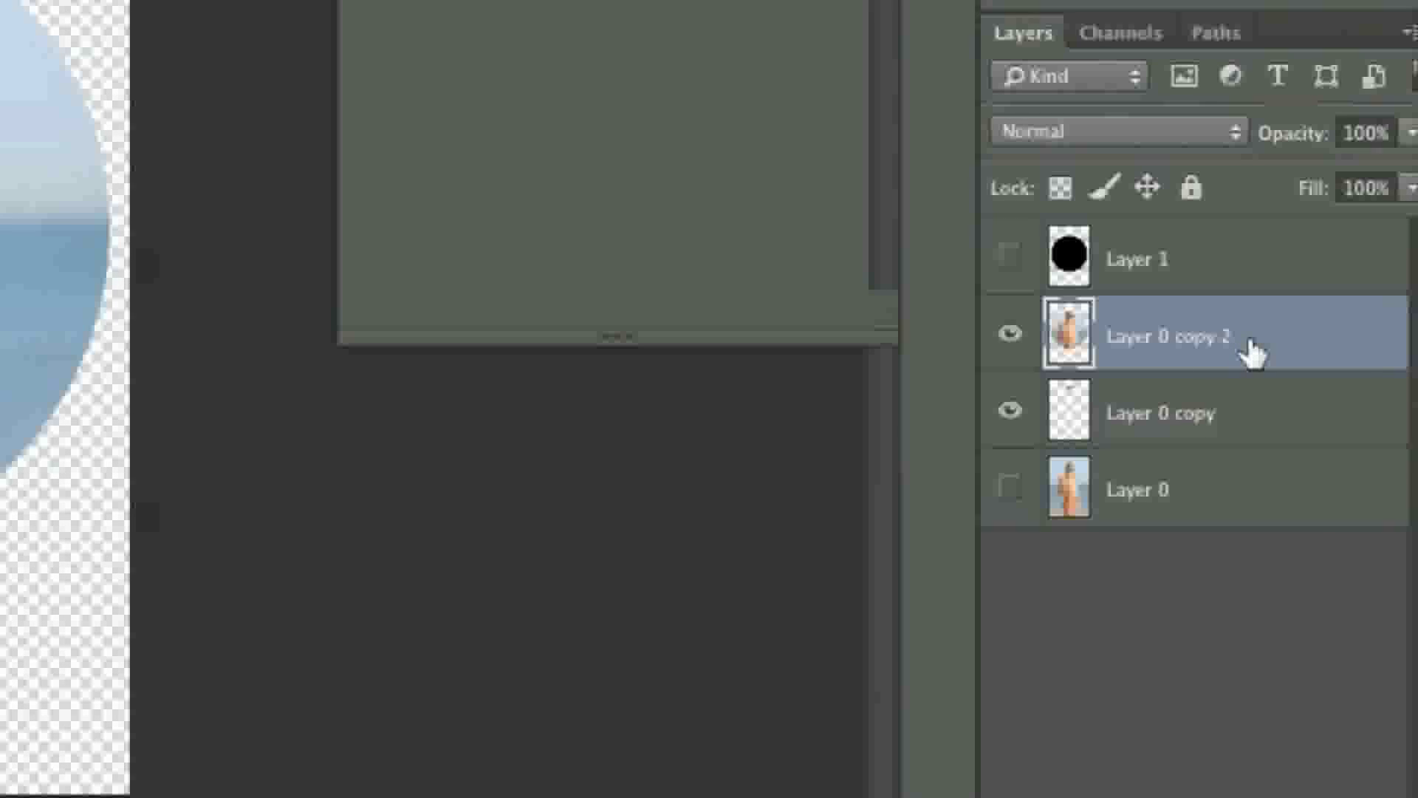
right_click(1256, 349)
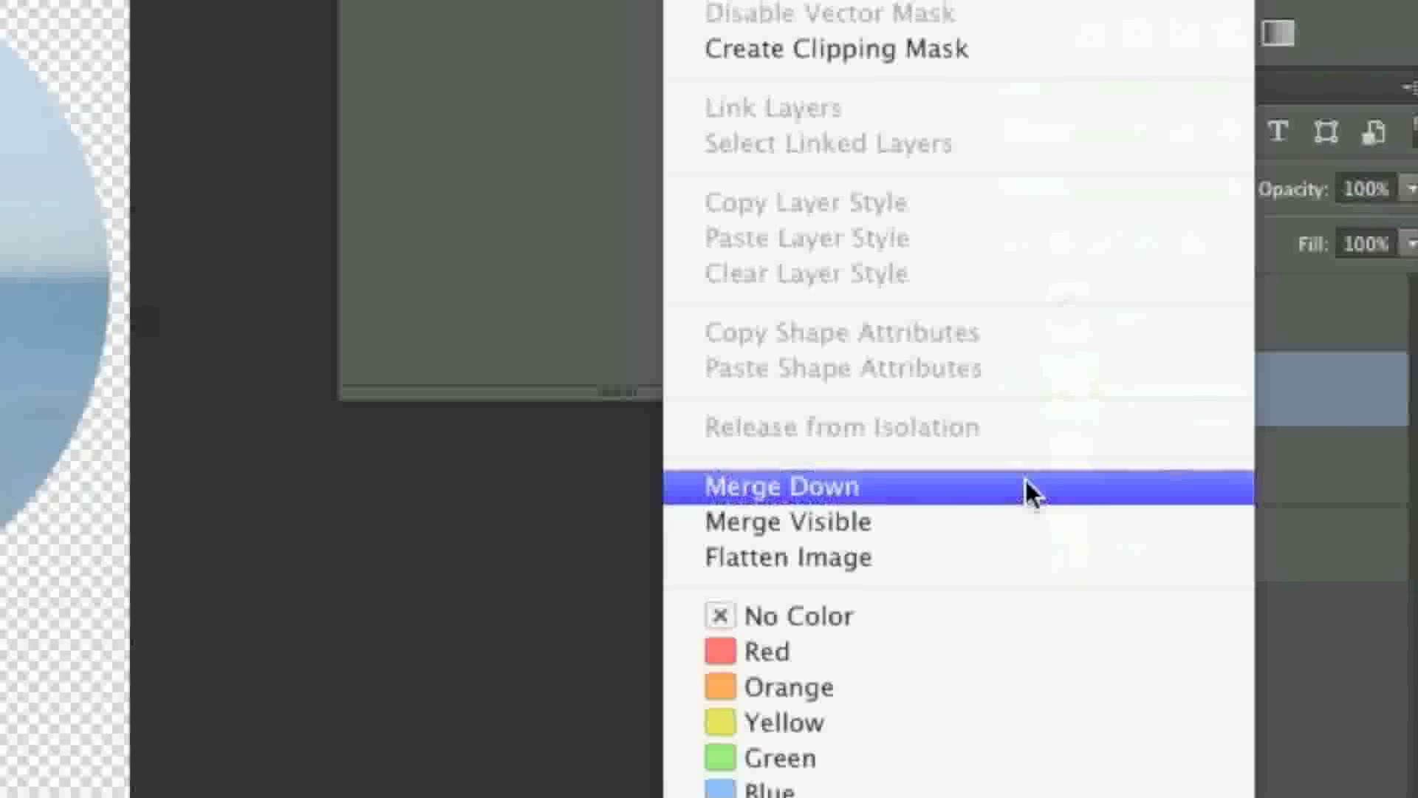
click(1028, 488)
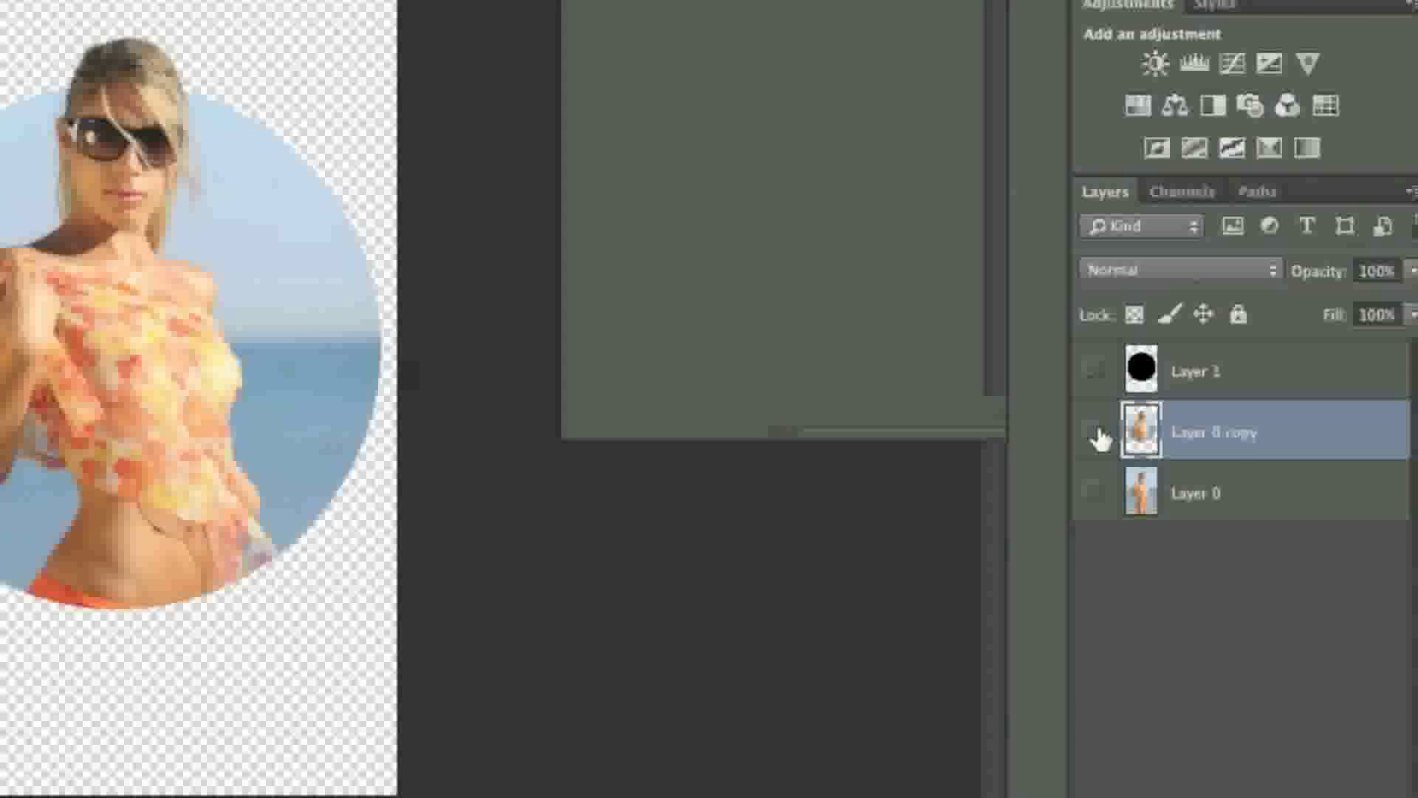
Hide Layer 0 copy, show and select Layer 0, and add an empty Layer 2 above it
click(1098, 435)
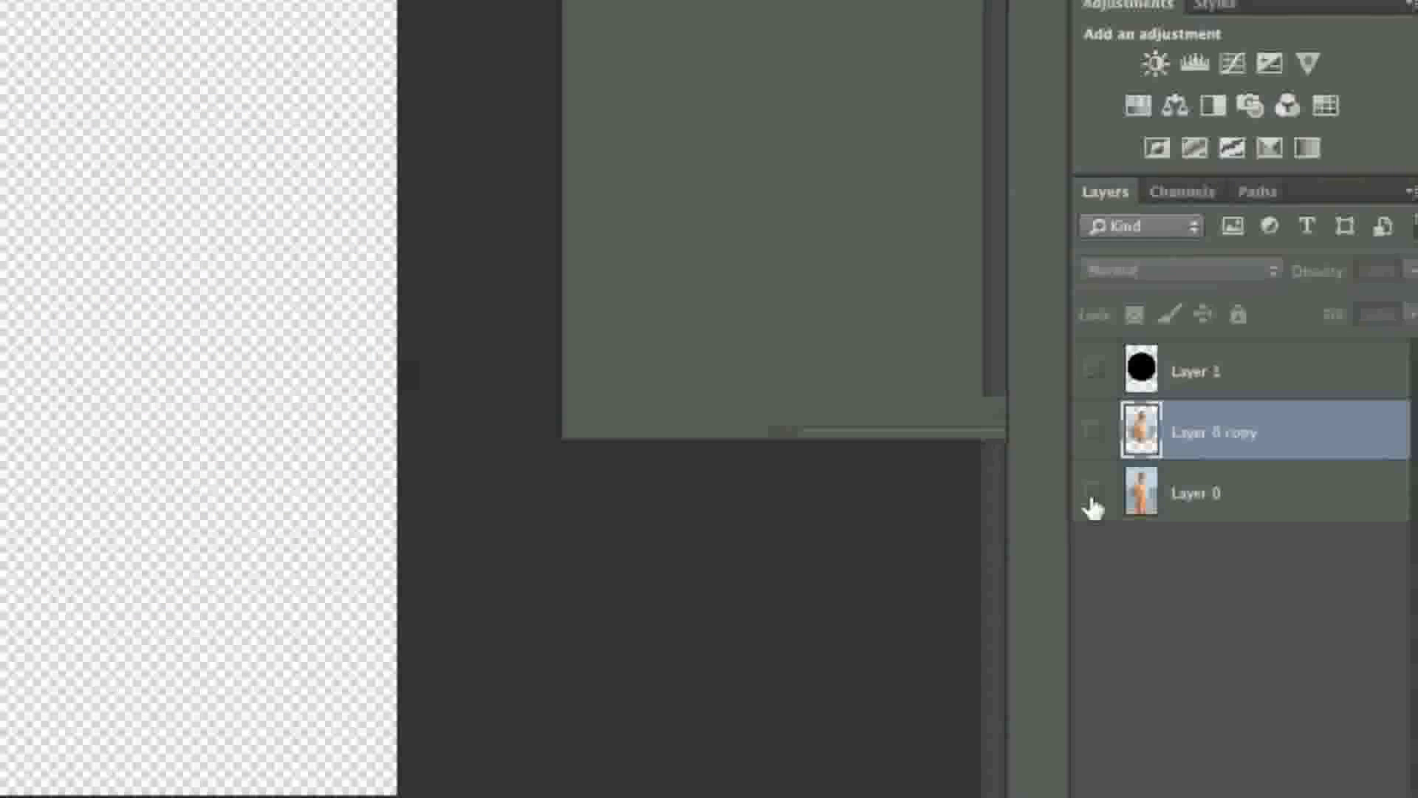
click(1094, 494)
click(1233, 505)
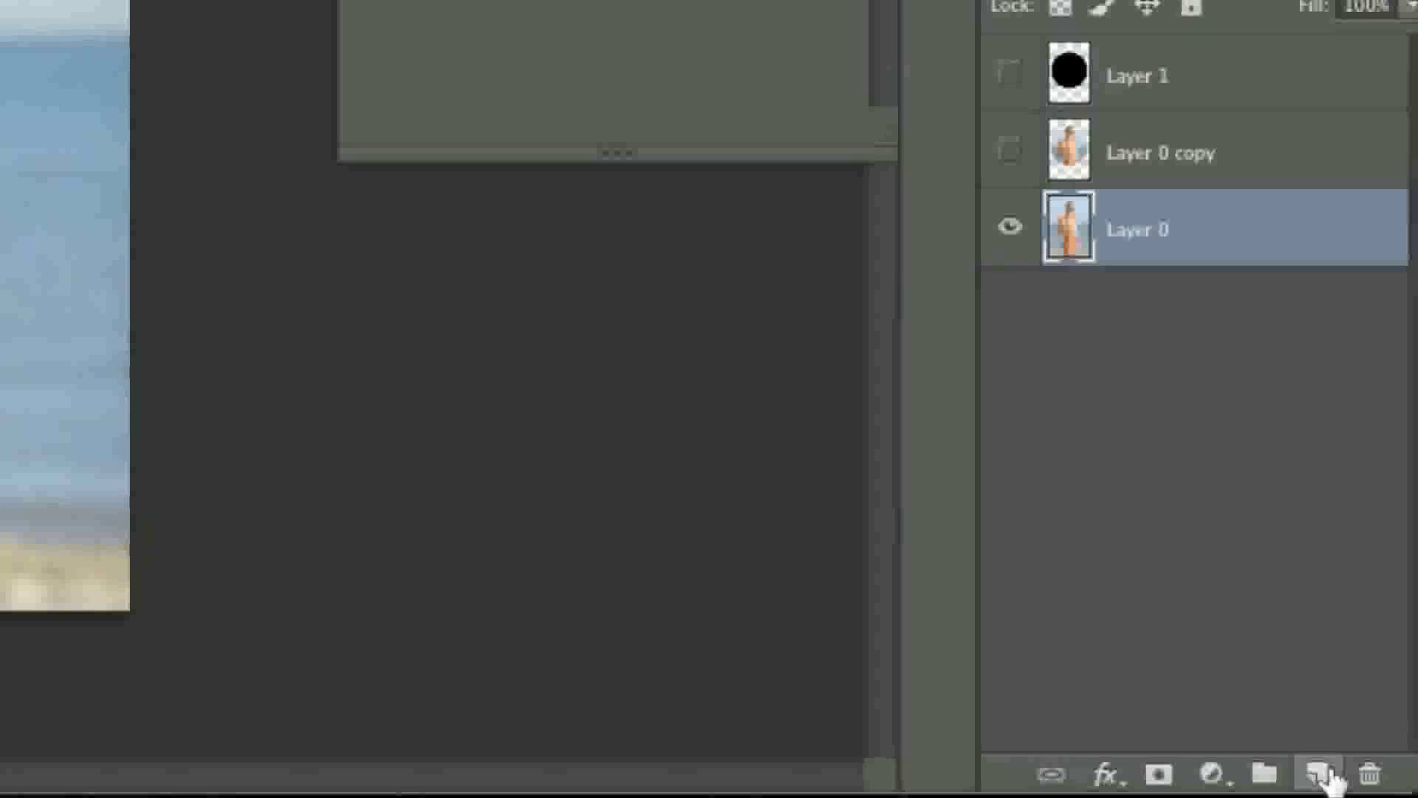
click(1327, 774)
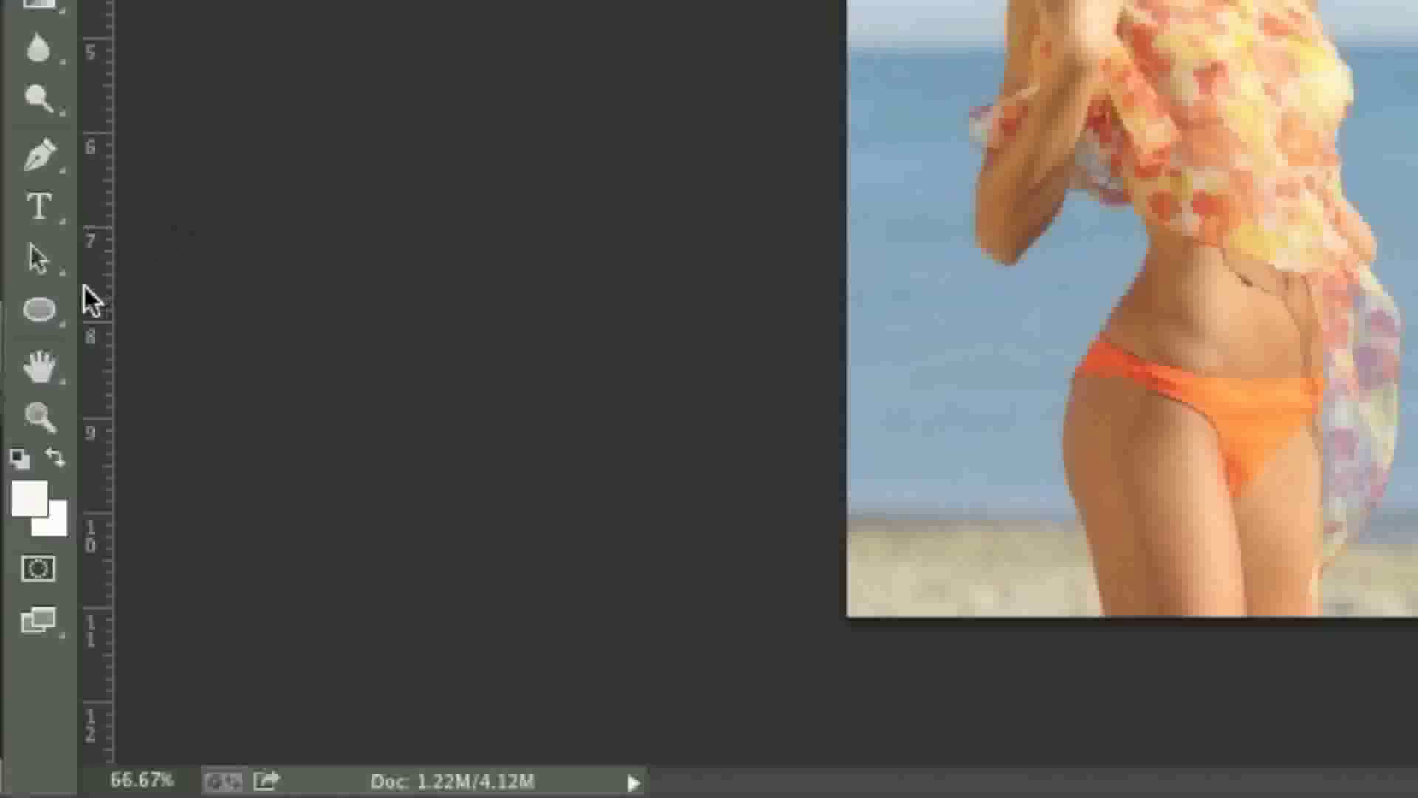
click(23, 543)
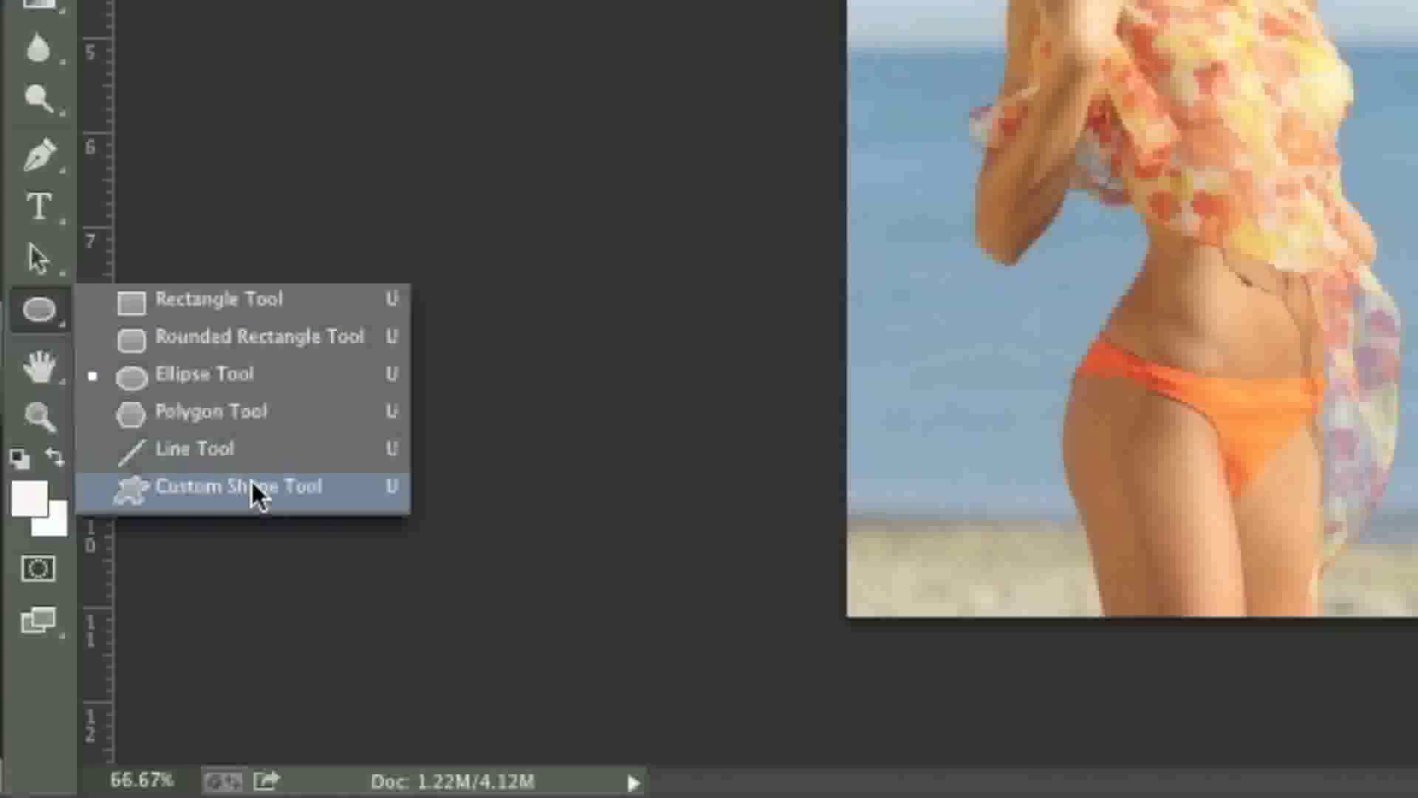
Set the Custom Shape tool to the heart shape in Path mode
click(255, 493)
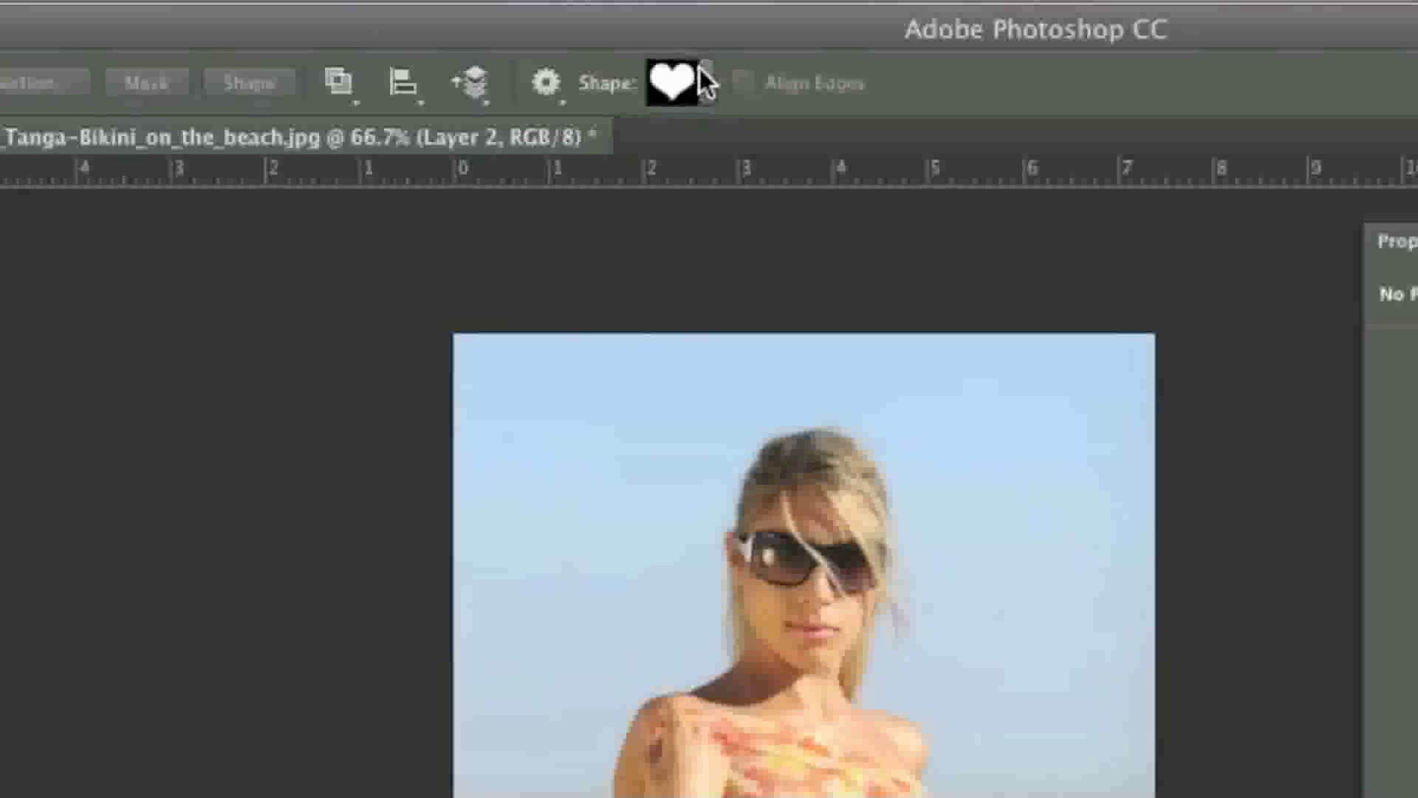
click(706, 82)
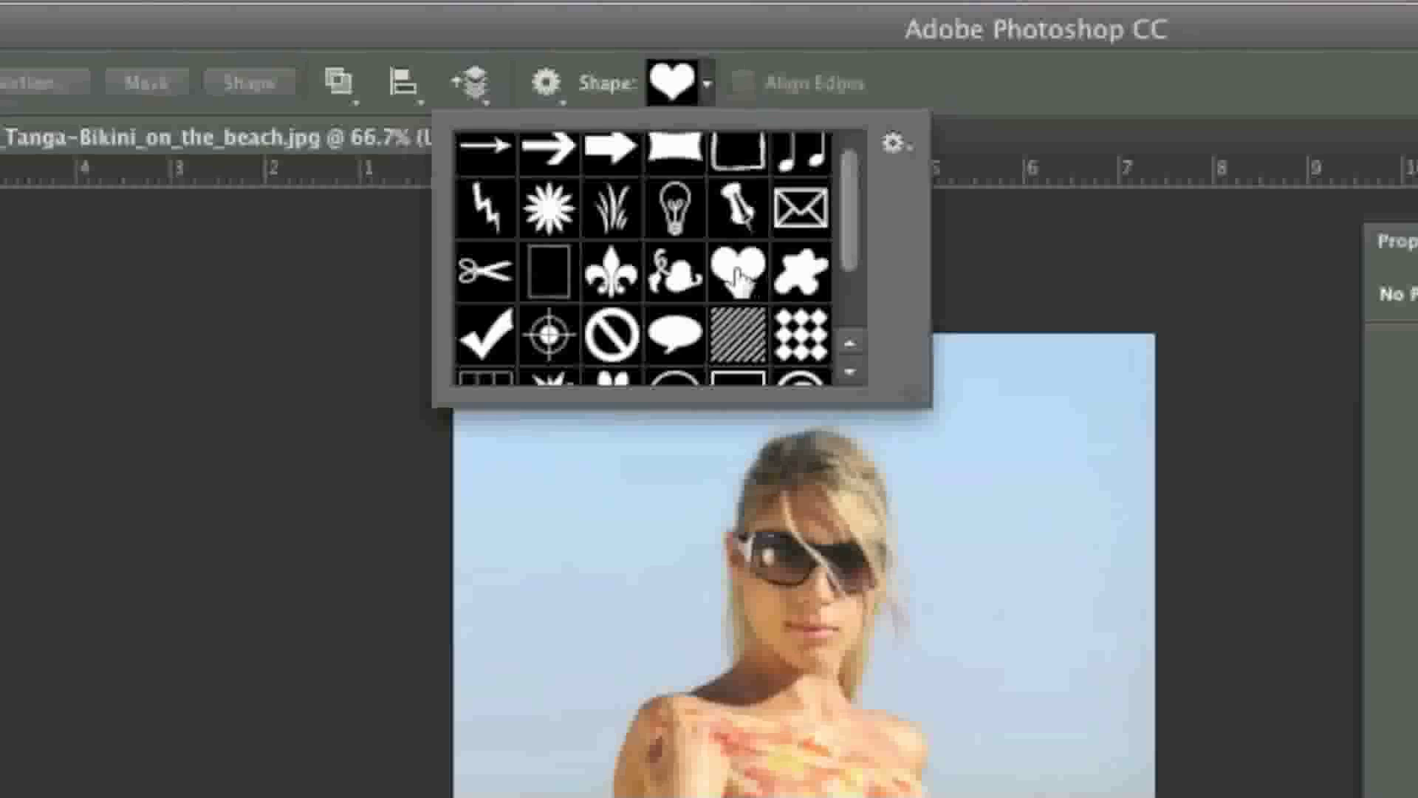
double_click(737, 279)
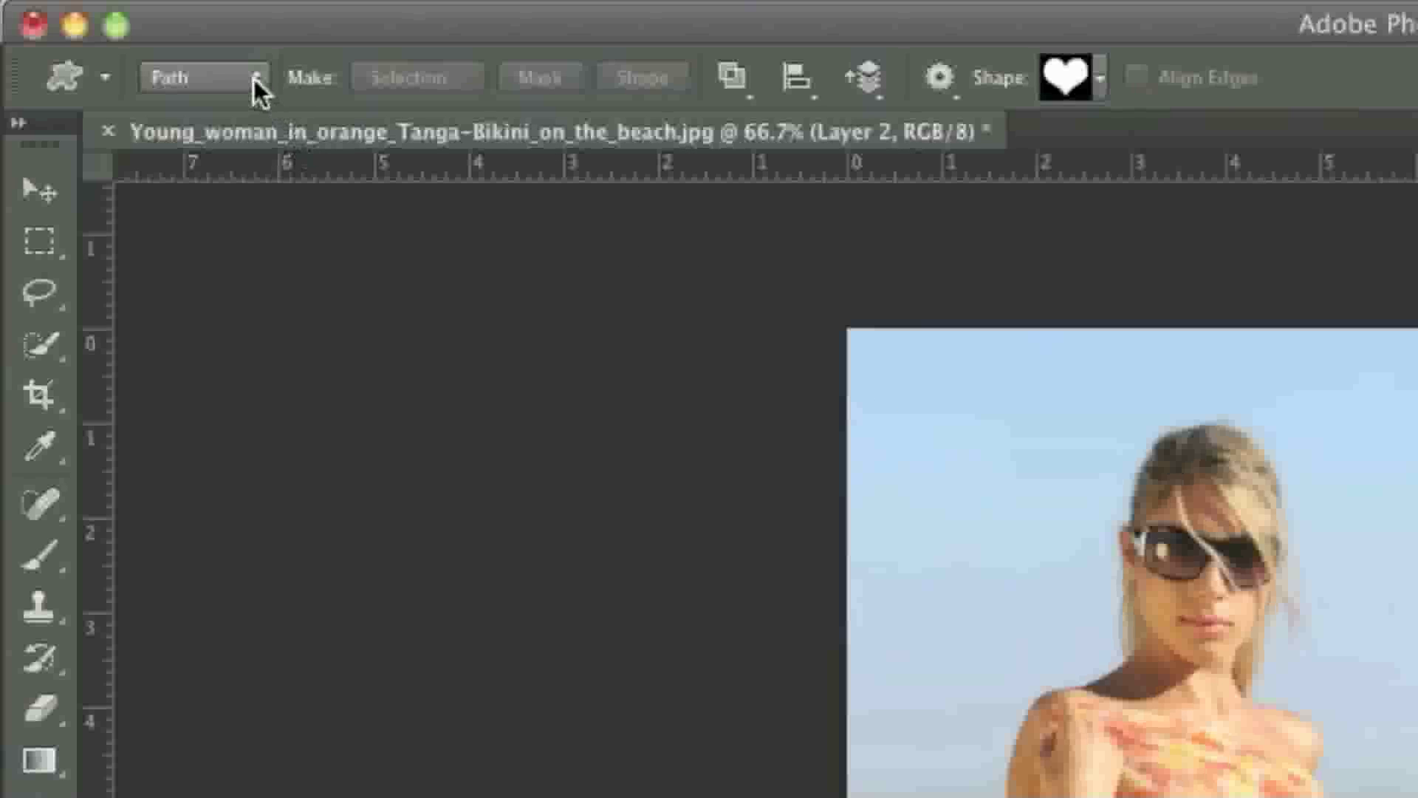
click(254, 79)
click(255, 78)
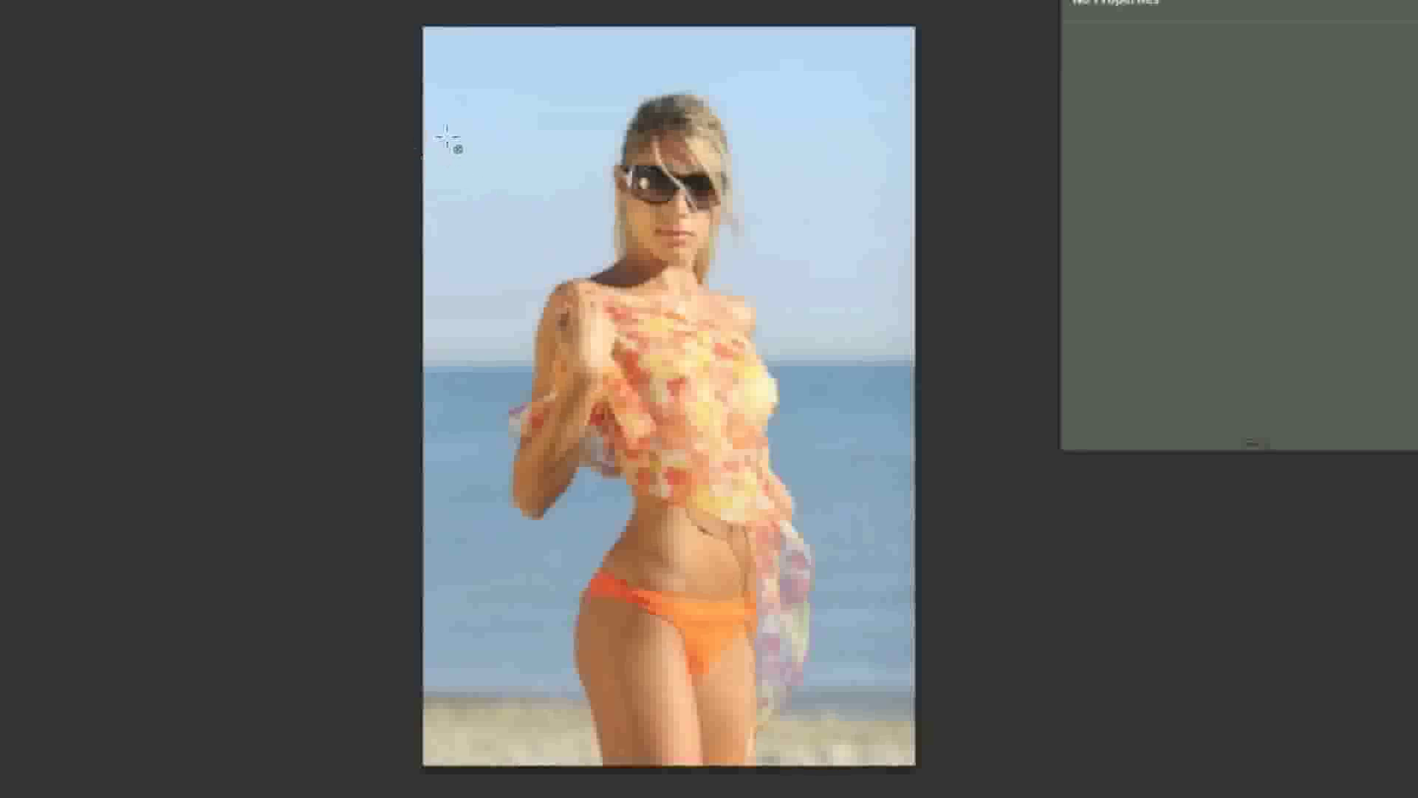
Draw a heart path about 7.1 × 6.2 in over the woman's head and upper body
drag(879, 485, 1009, 618)
drag(539, 234, 891, 624)
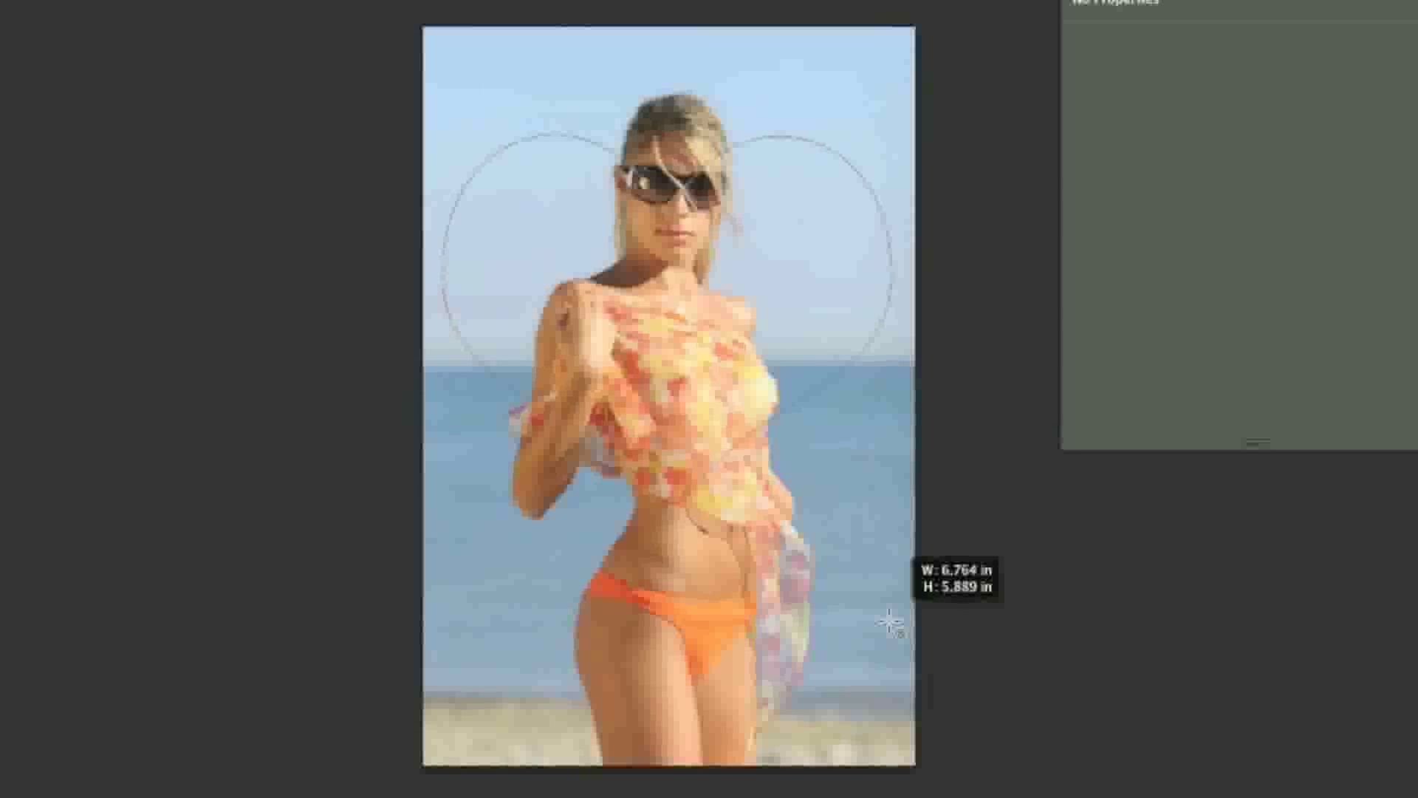
drag(891, 623, 913, 663)
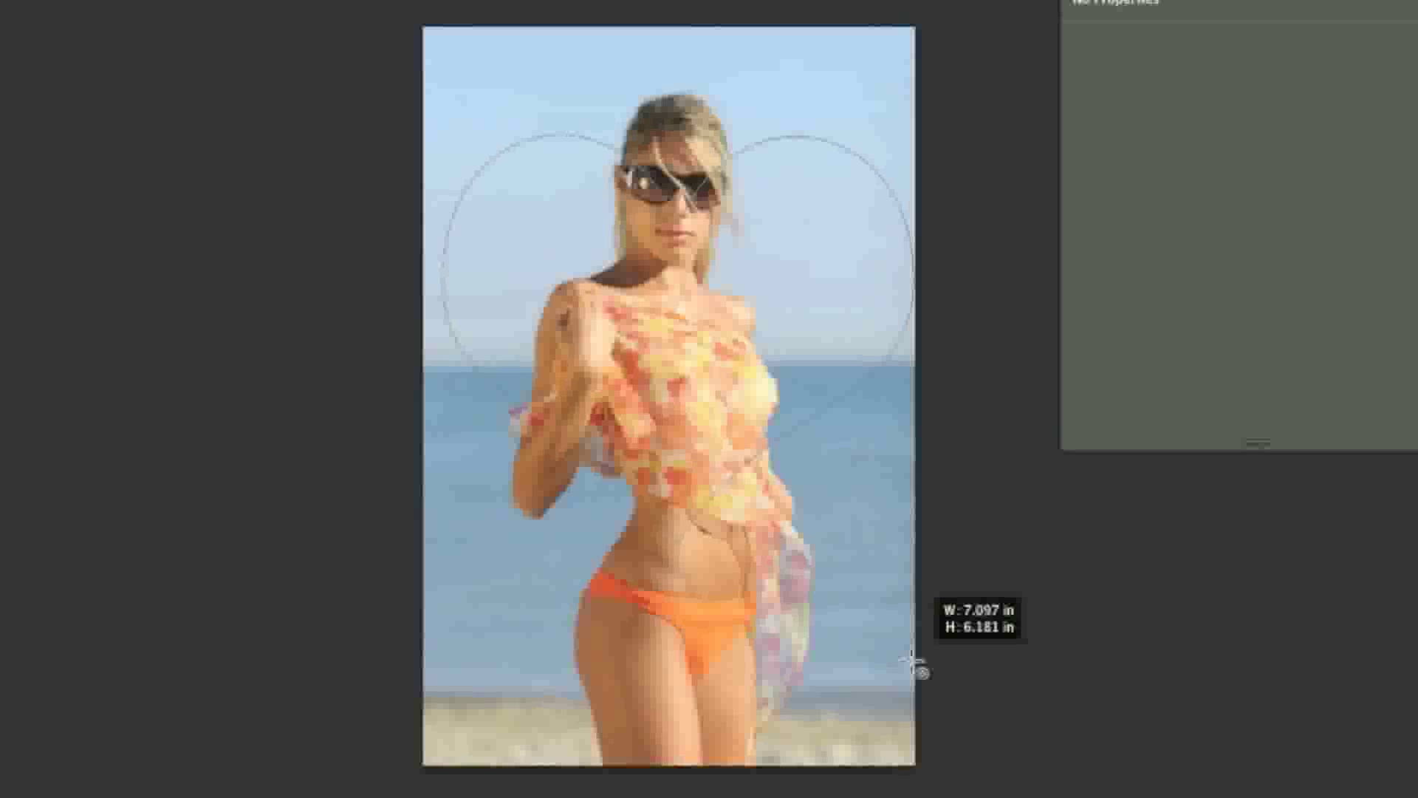
drag(913, 663, 913, 663)
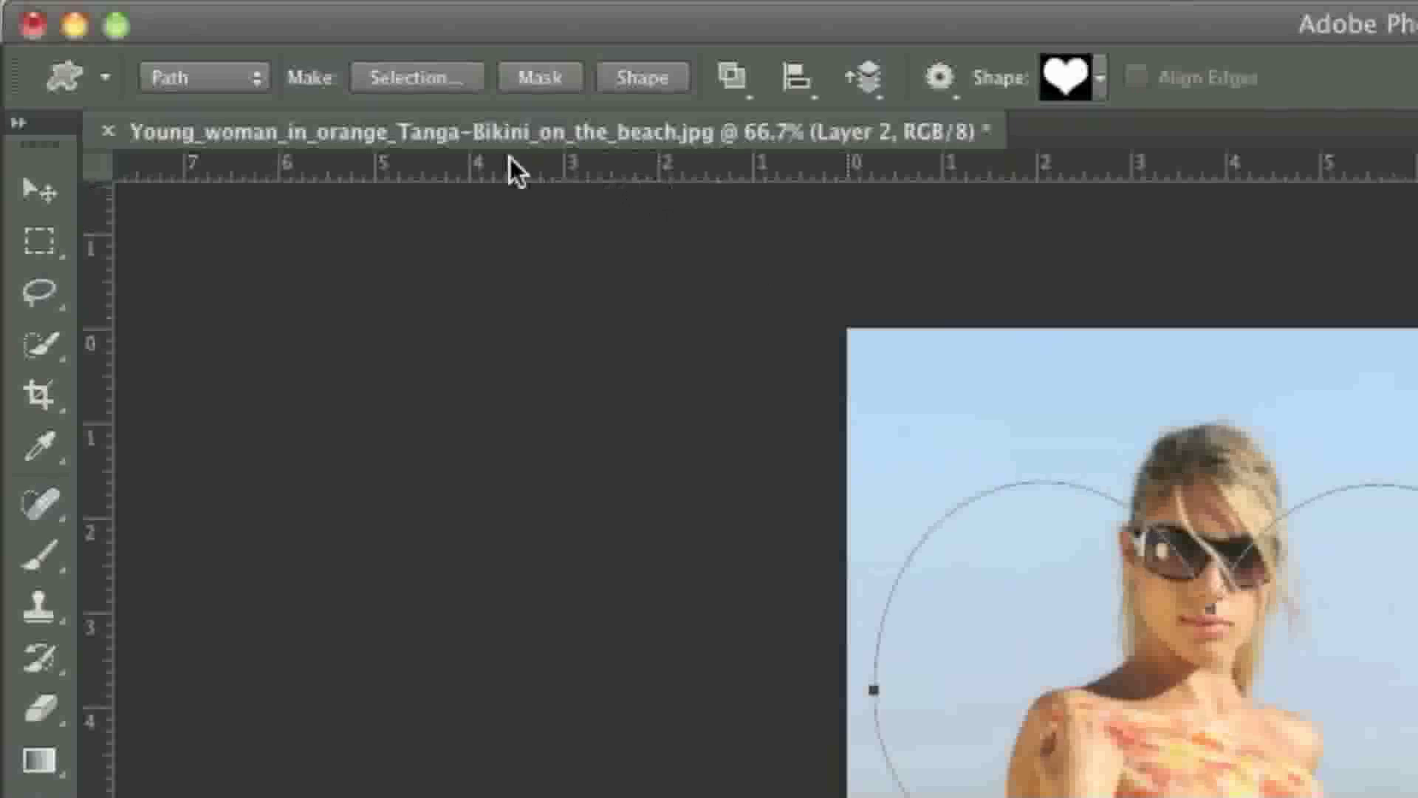
click(418, 77)
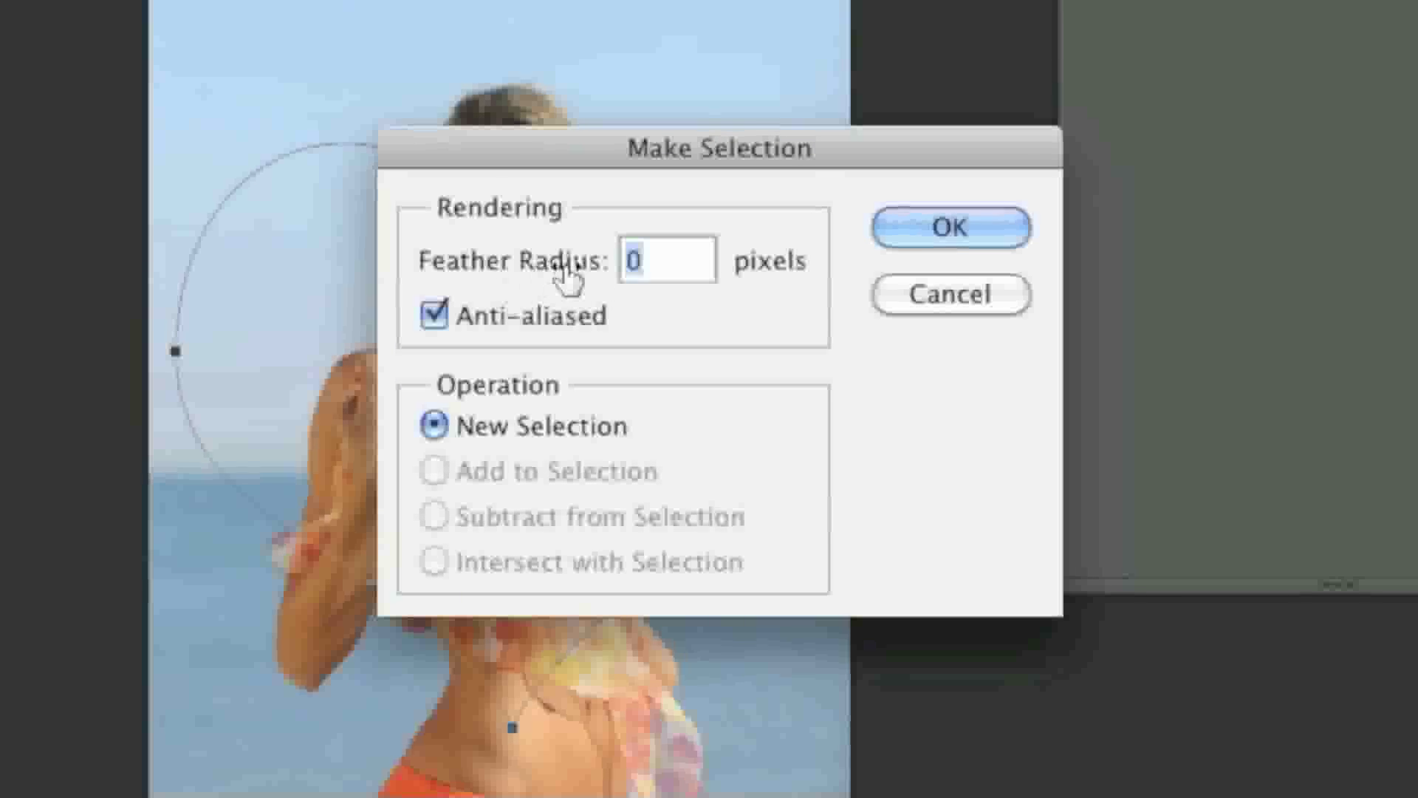
Convert the heart path to a selection, fill it with Black, then deselect
click(930, 232)
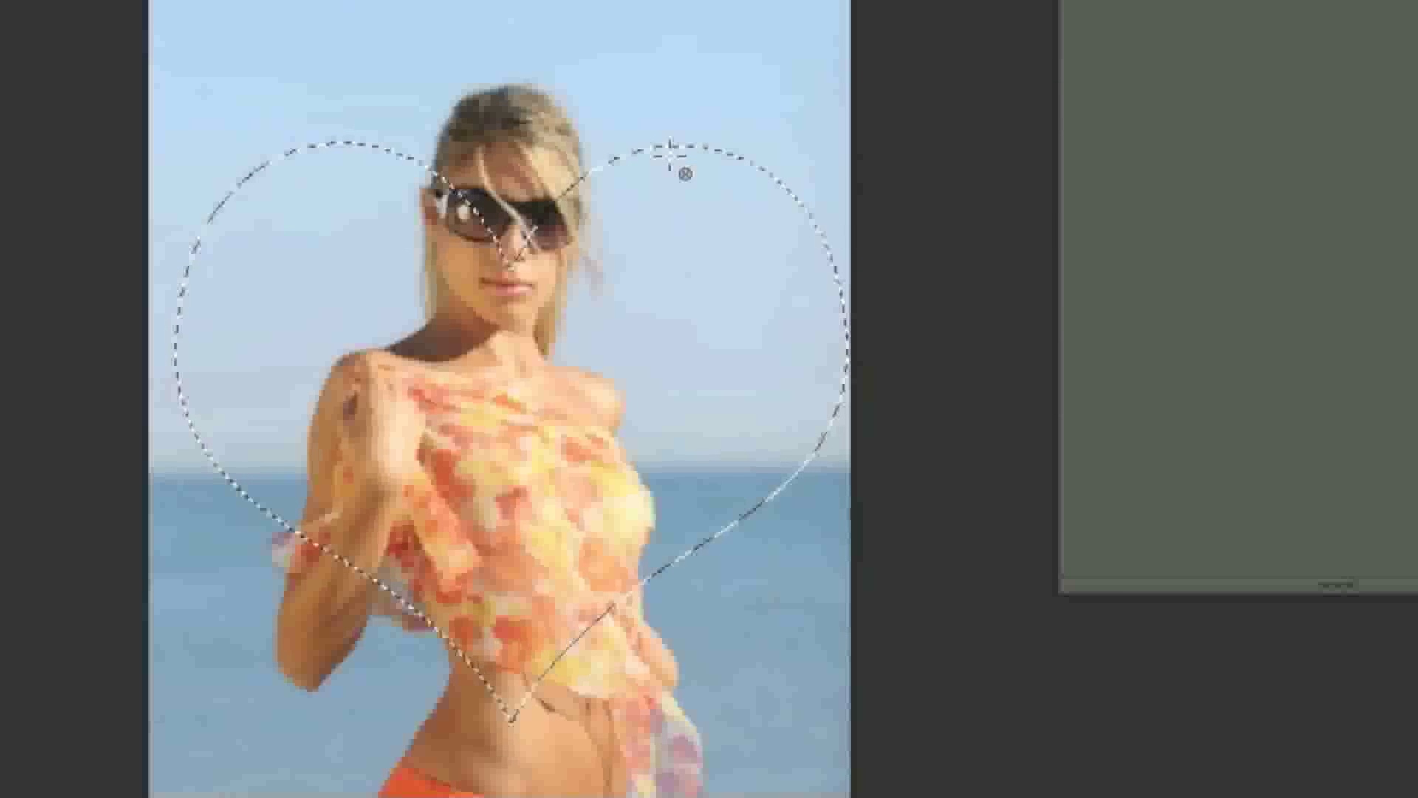
click(399, 21)
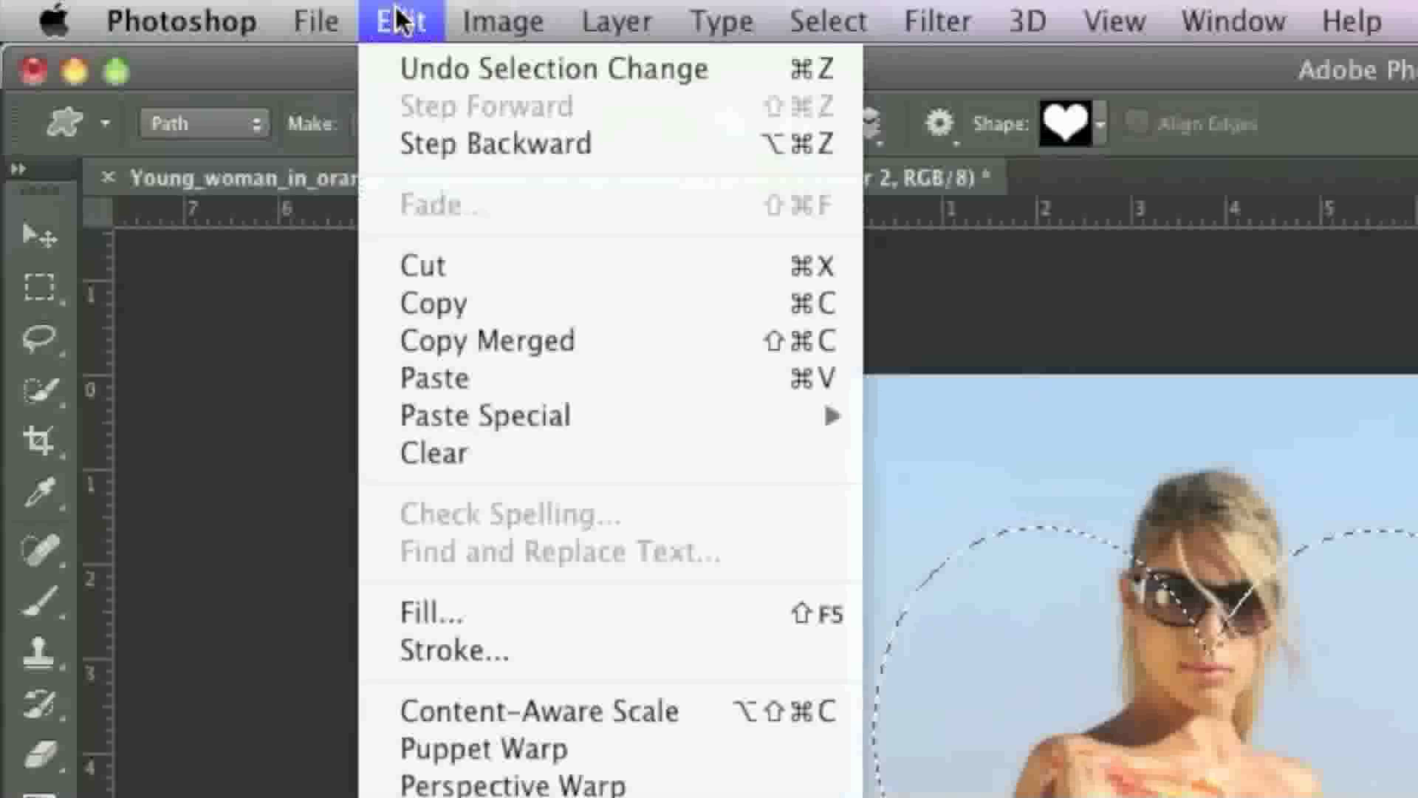
click(477, 612)
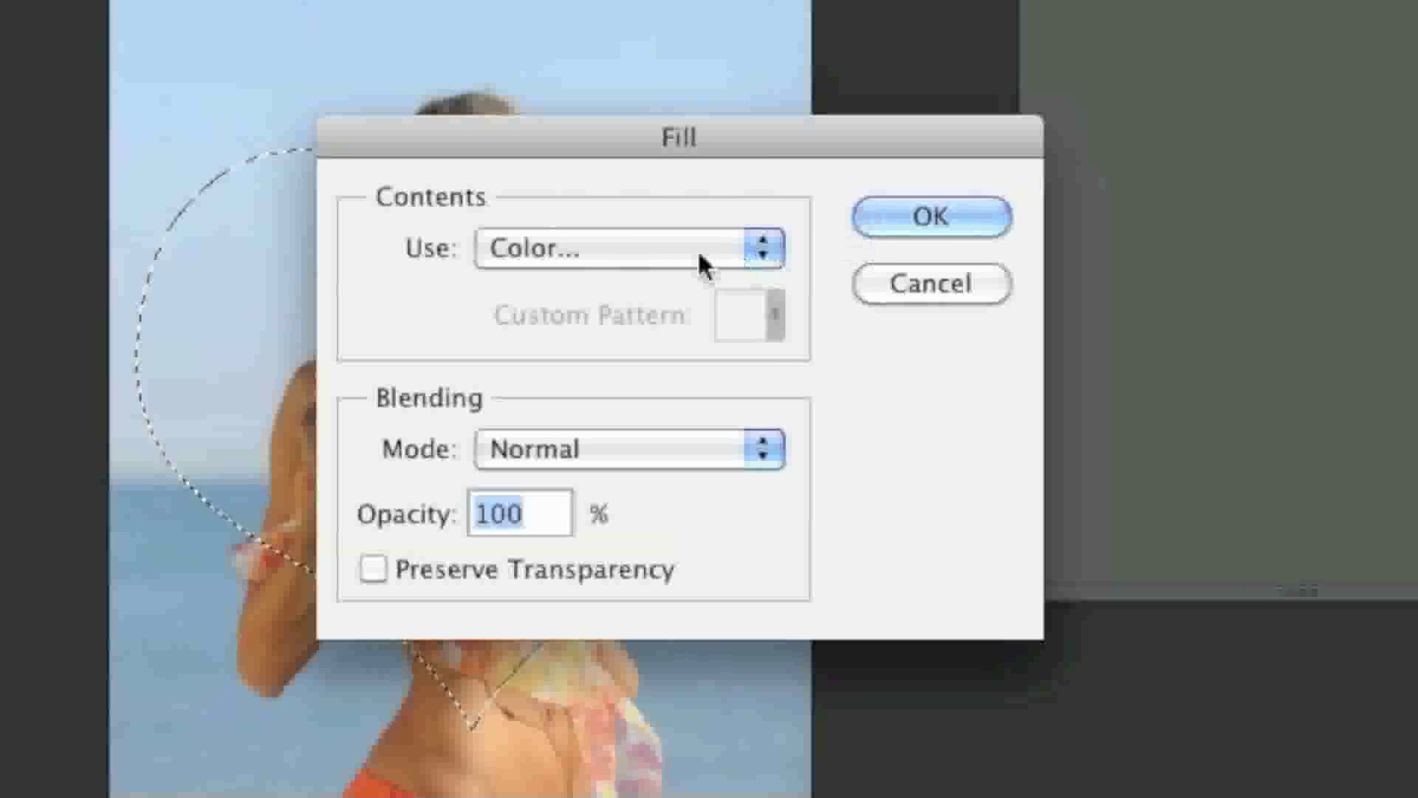
click(697, 250)
click(660, 437)
click(937, 216)
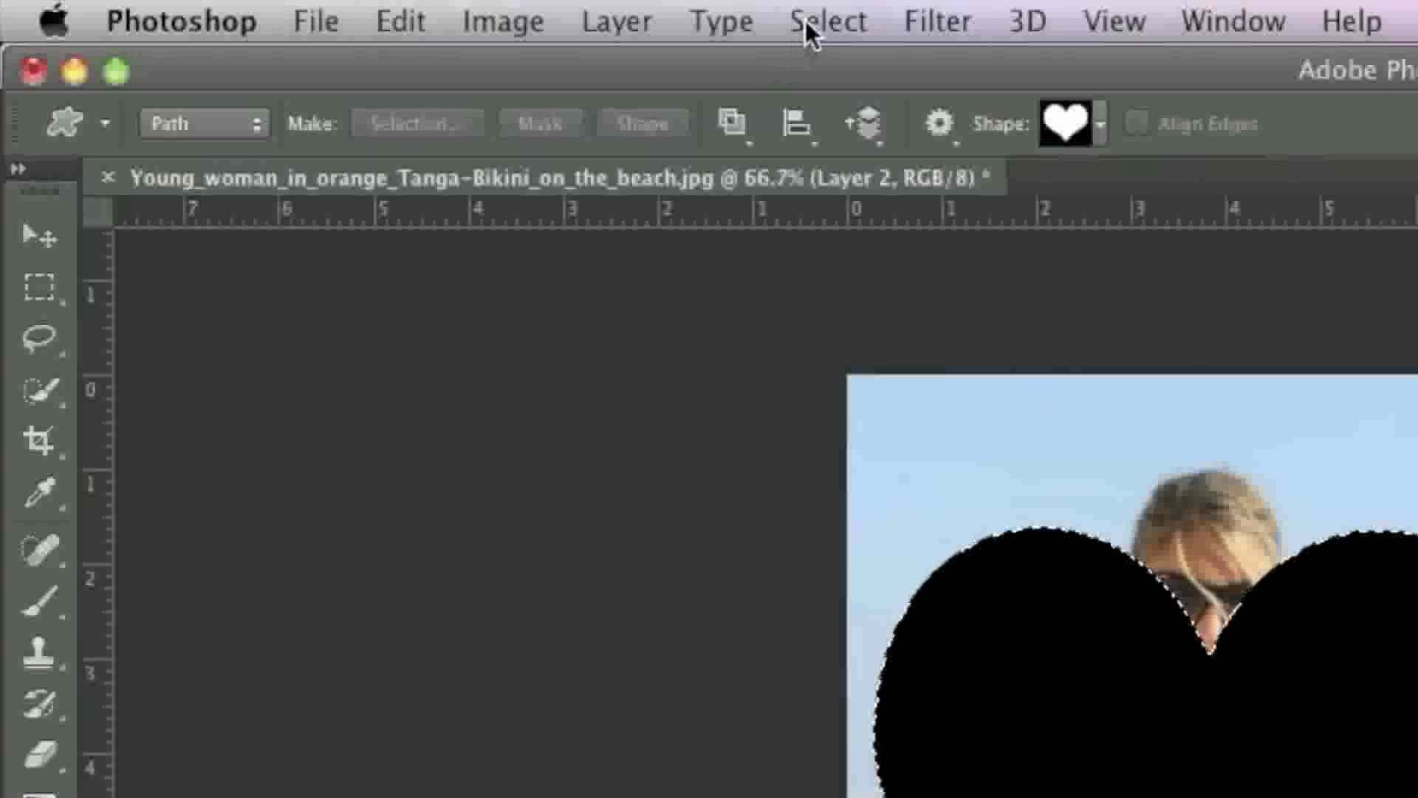
click(807, 23)
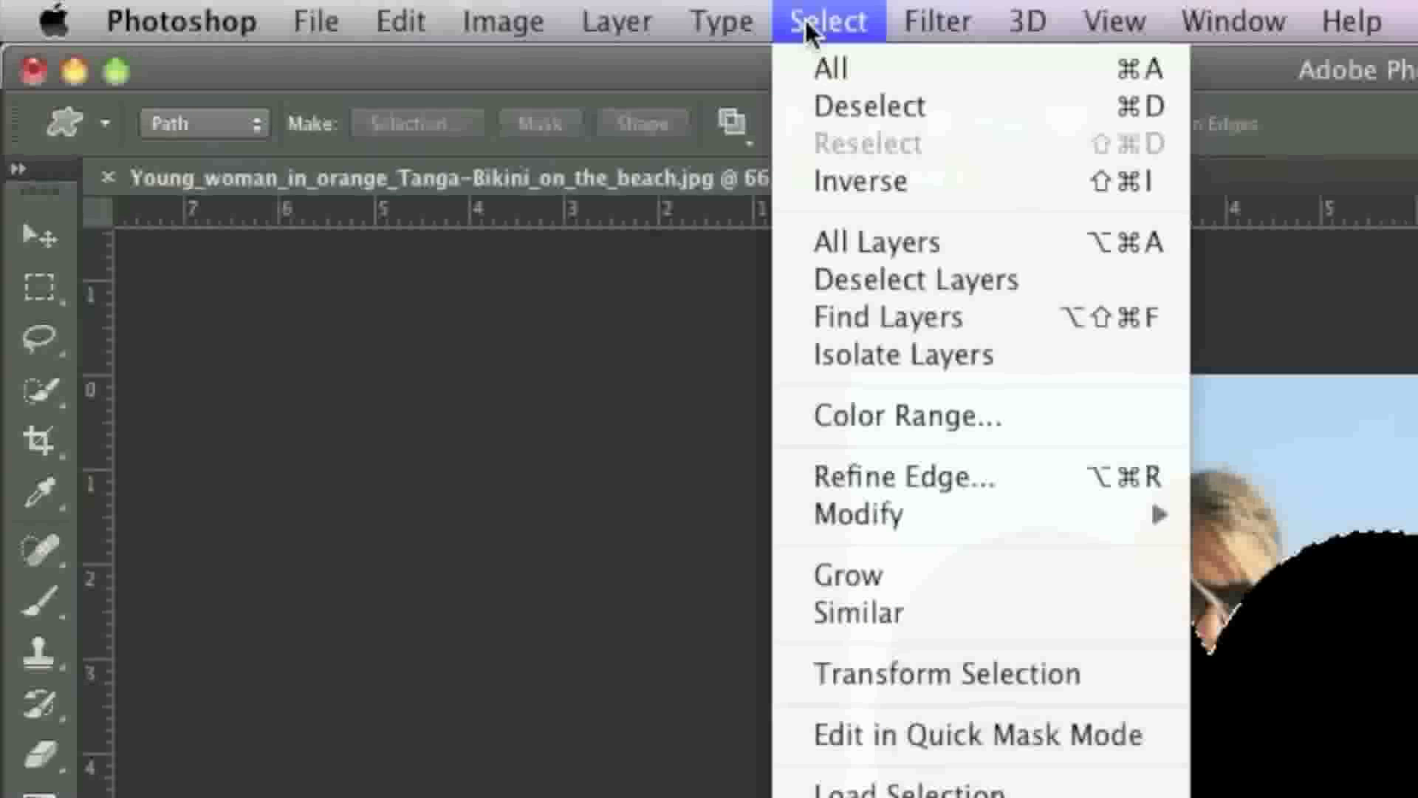
click(814, 103)
Move the black heart up slightly and lower Layer 2's opacity to 60%
click(39, 194)
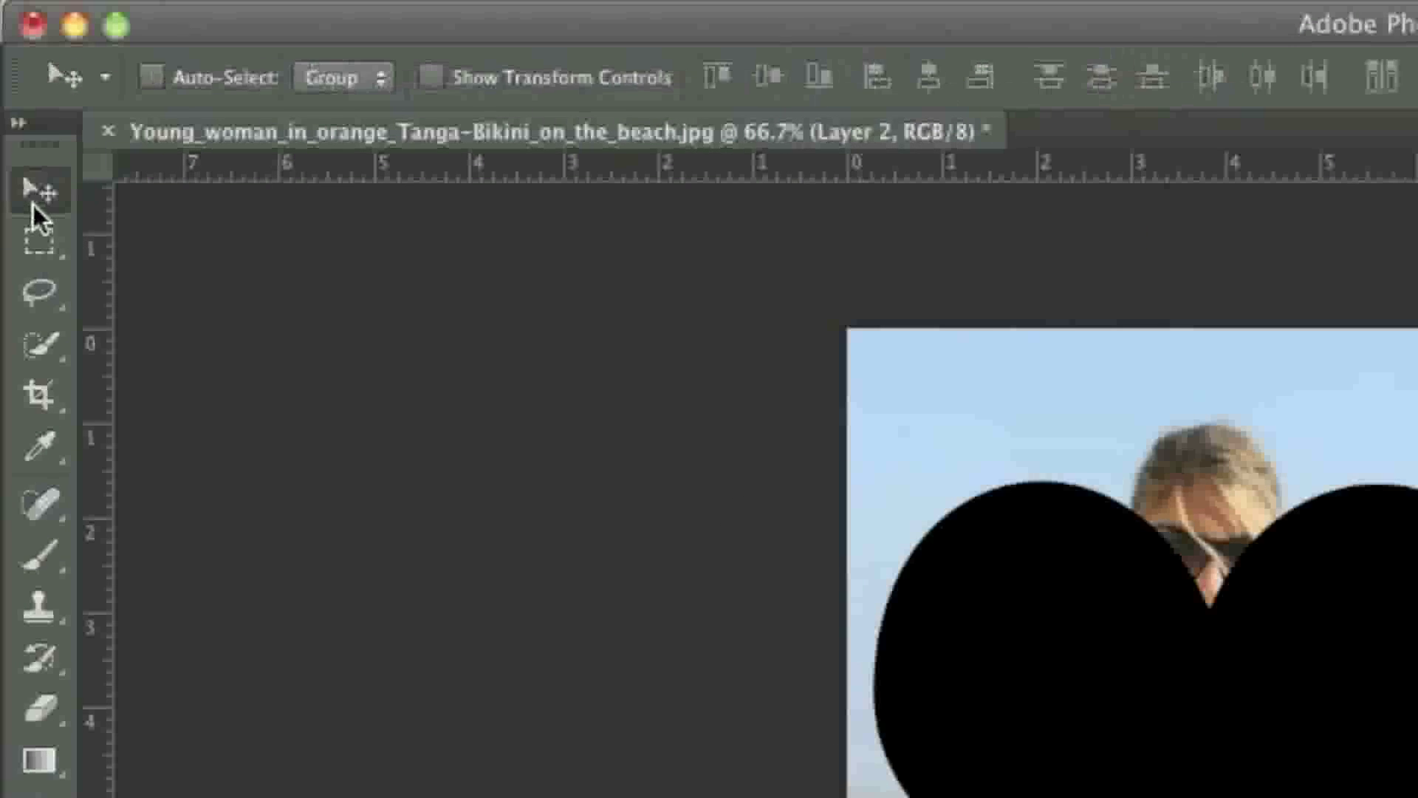
drag(522, 296, 521, 264)
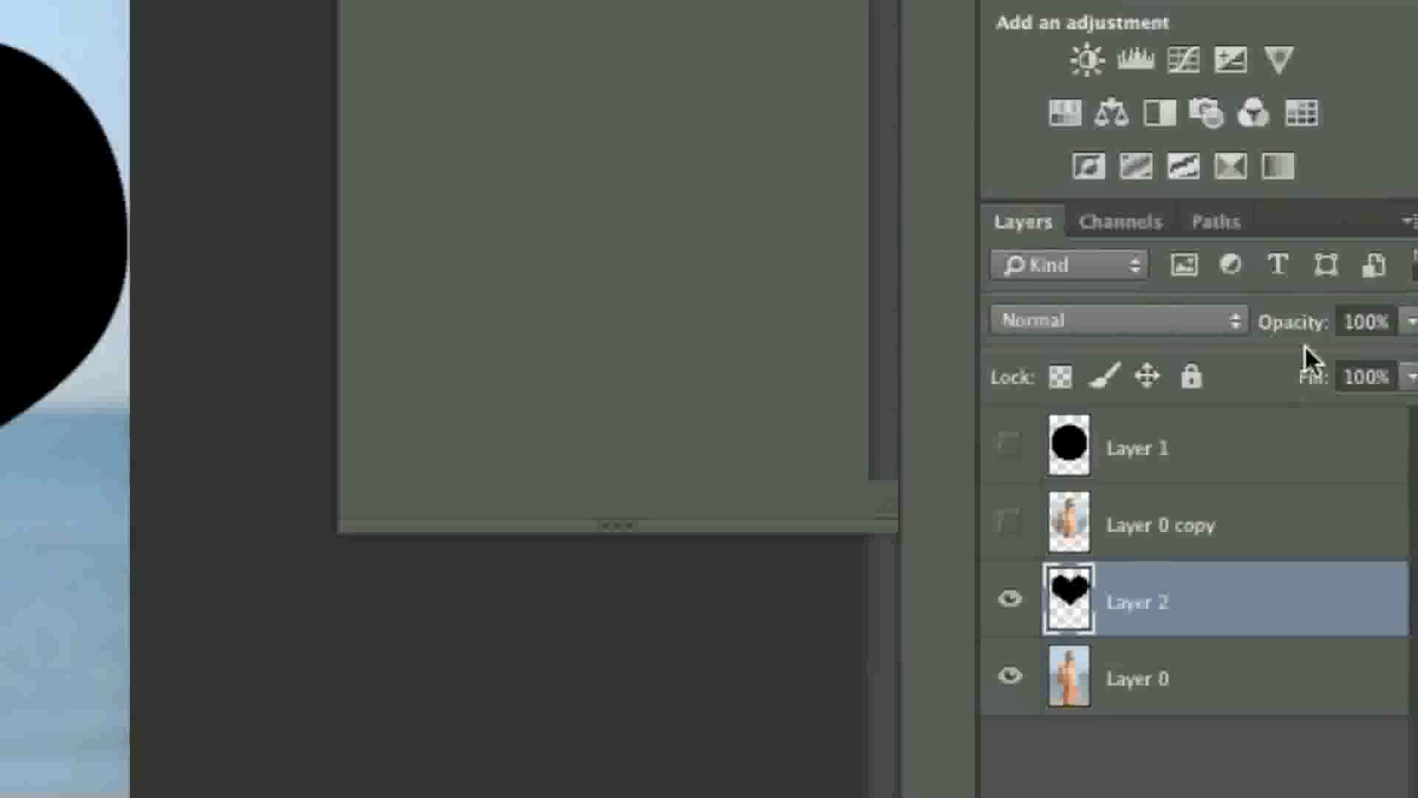
click(1409, 376)
drag(1404, 373, 1321, 378)
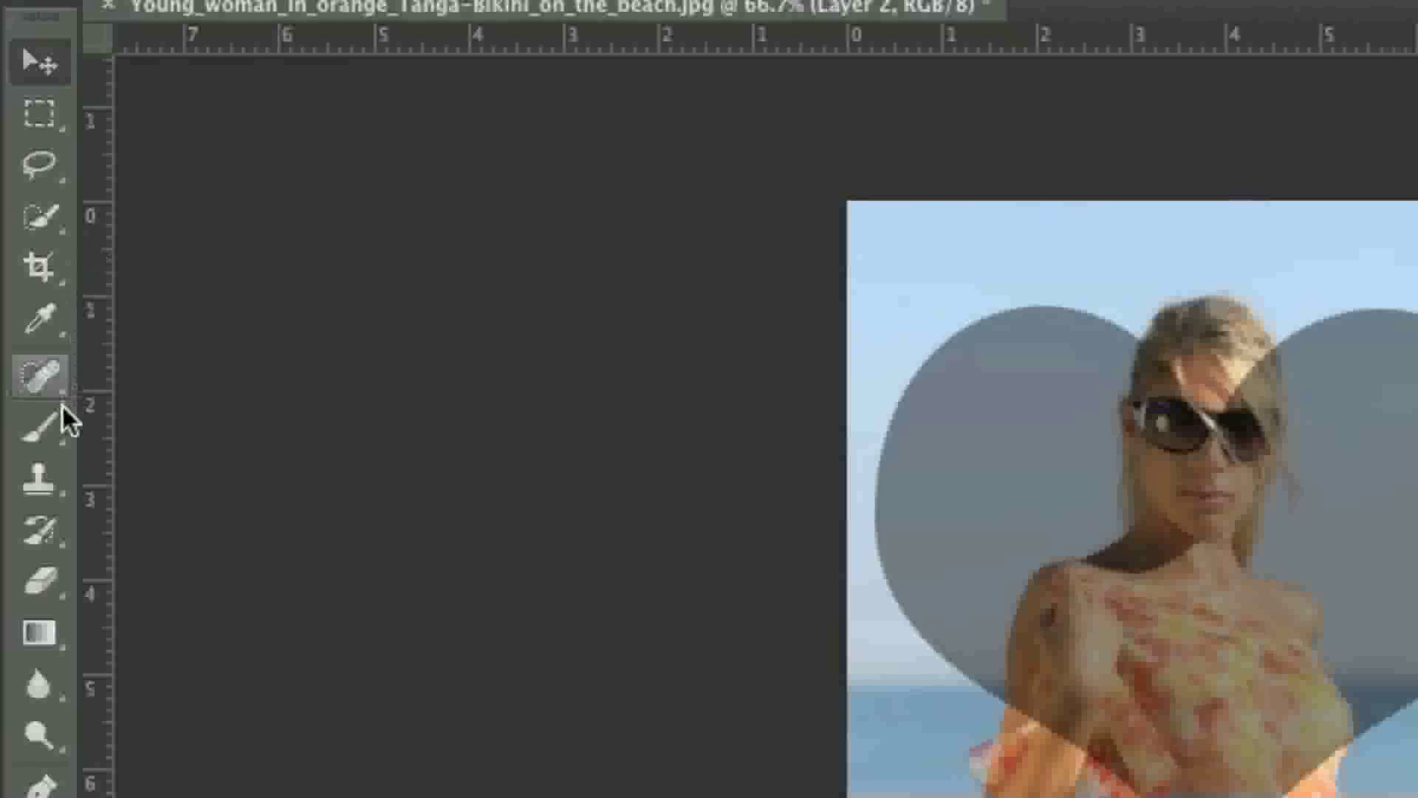
Select the area outside the heart with the Magic Wand
right_click(55, 223)
click(136, 259)
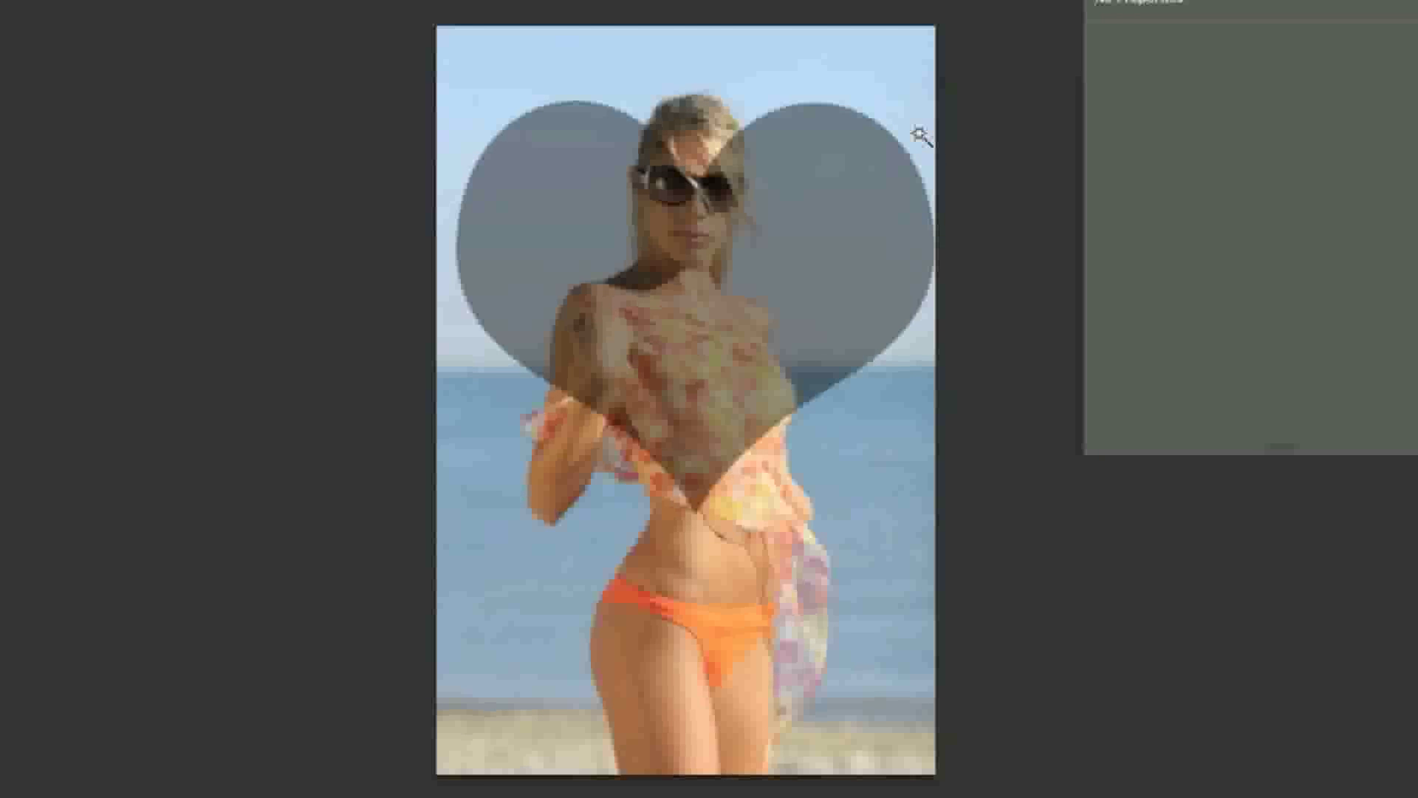
click(921, 138)
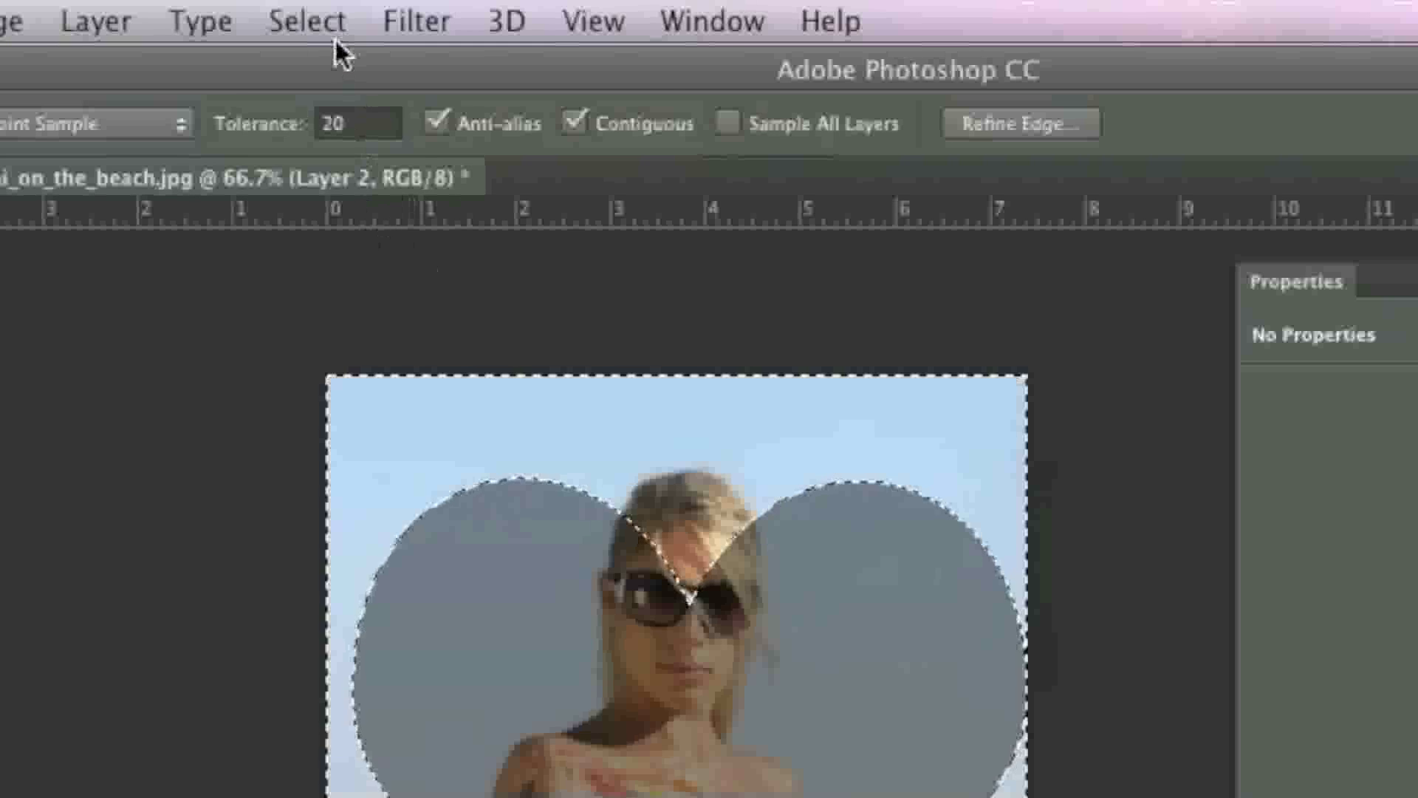
Invert the selection twice to keep the outside area, and target Layer 0
click(334, 37)
click(326, 174)
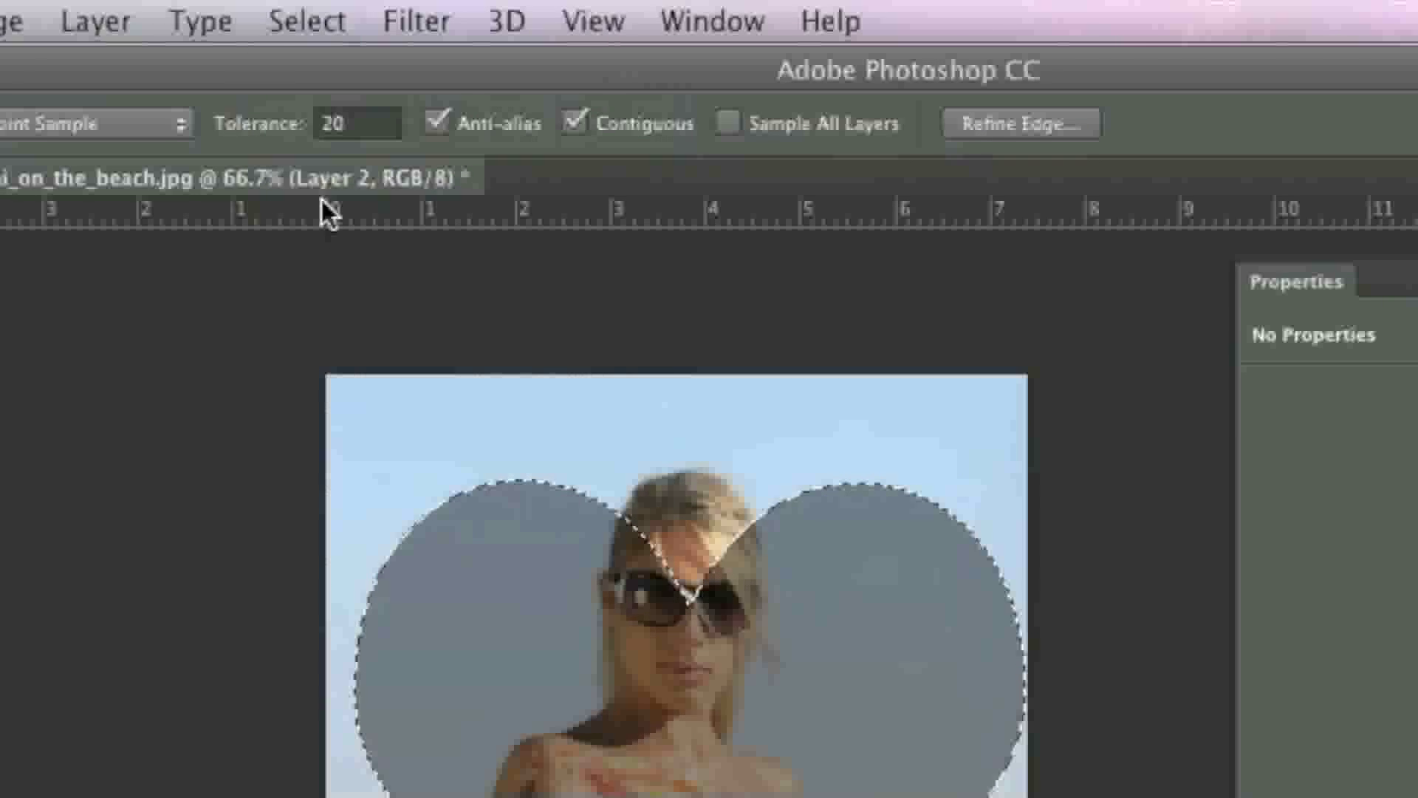
click(268, 17)
click(299, 183)
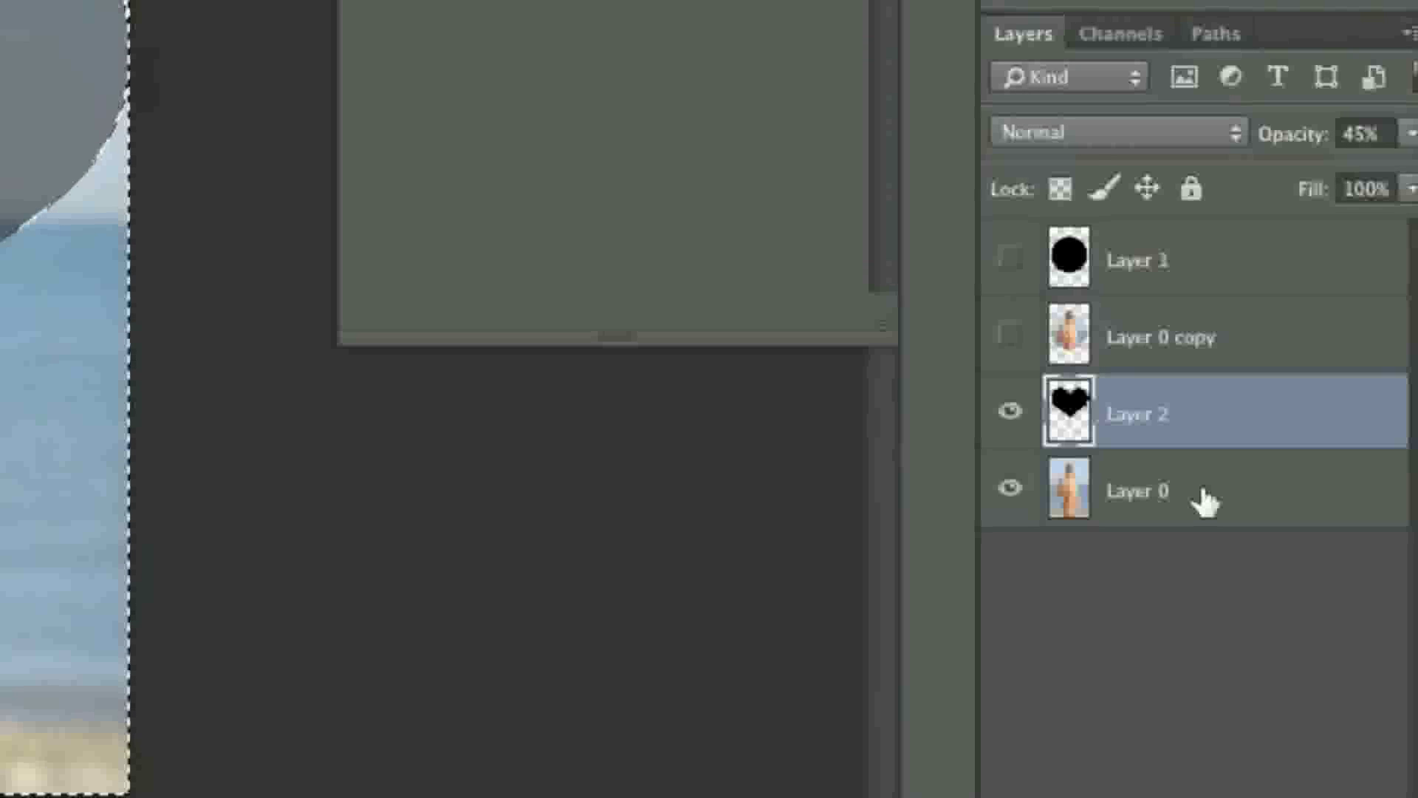
click(1312, 546)
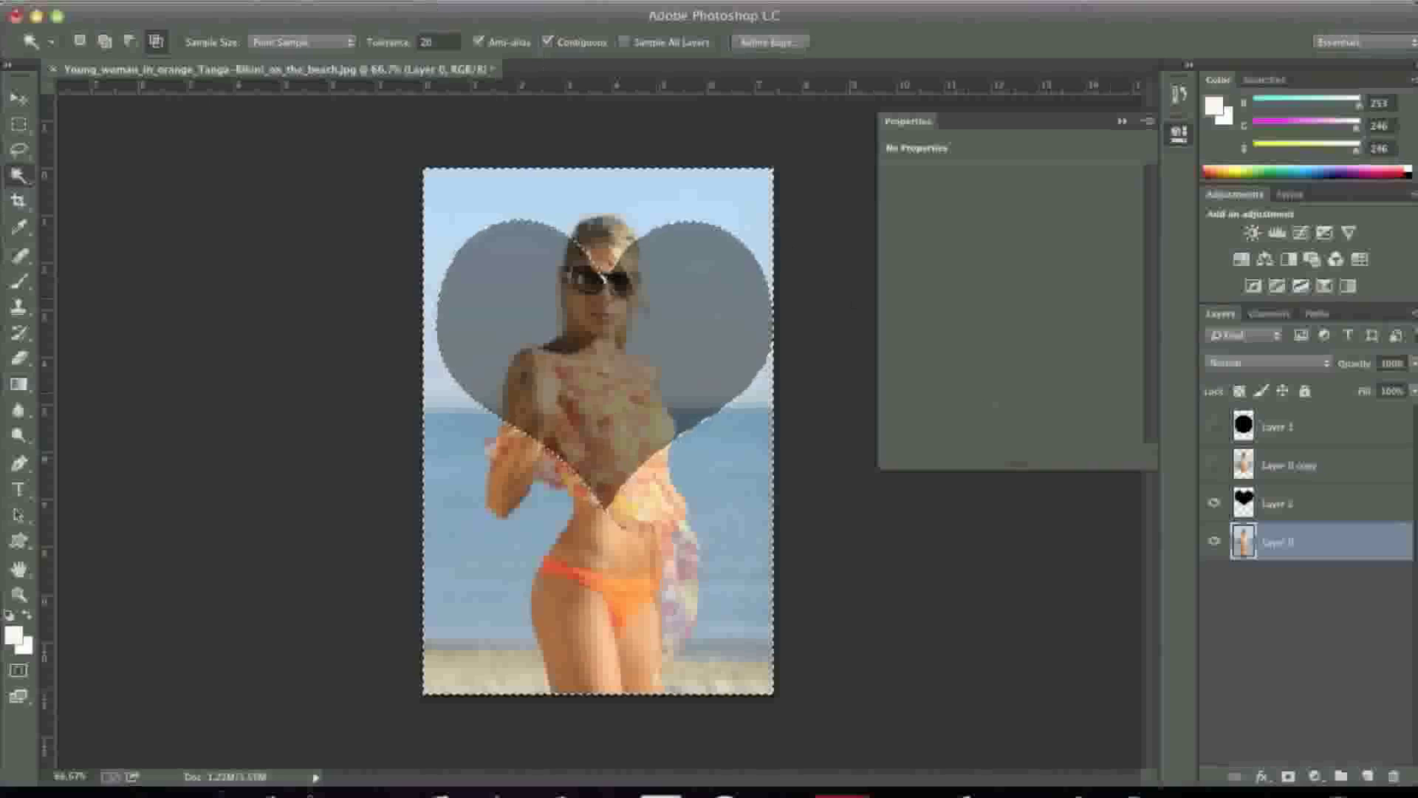
click(207, 10)
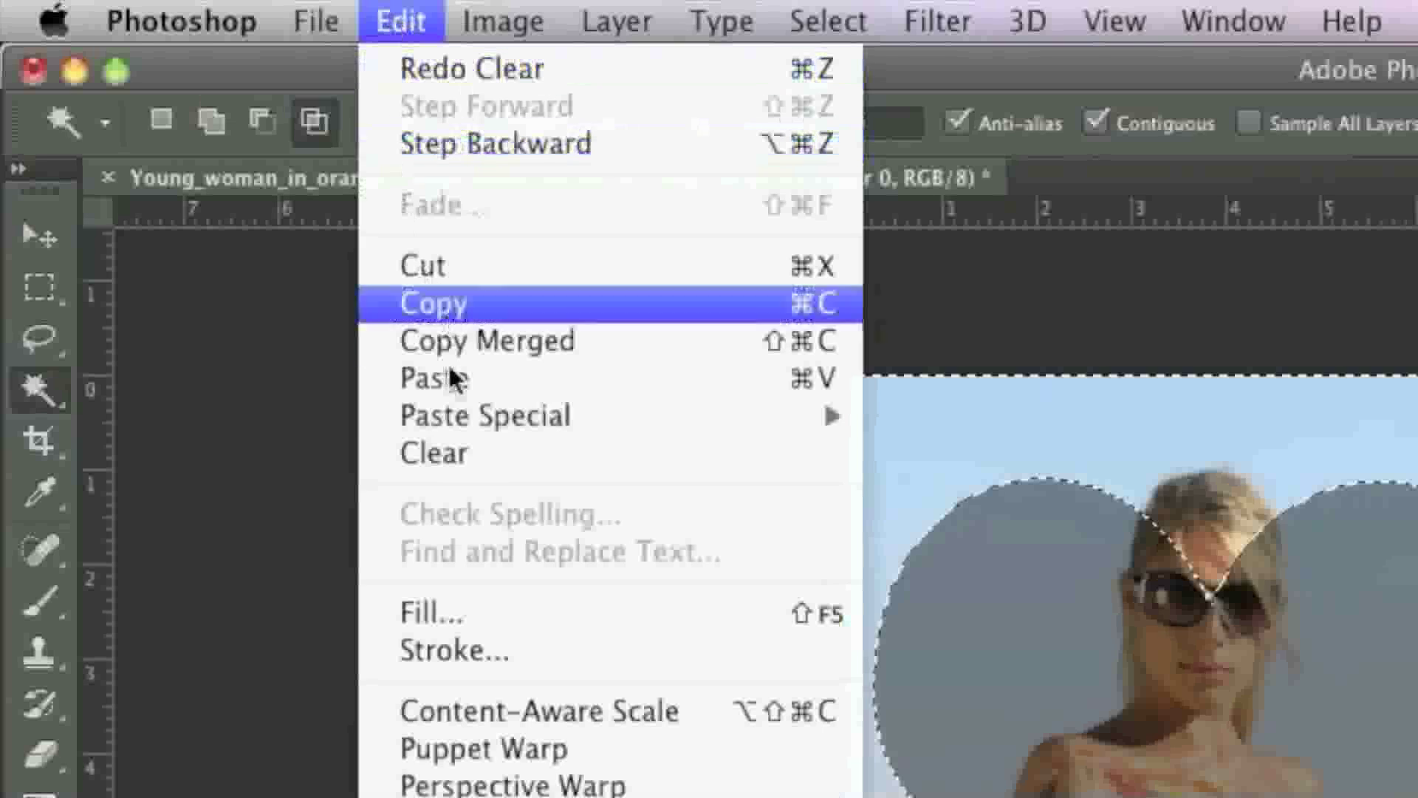
Clear Layer 0 outside the heart, hide Layer 2, deselect, and select Layer 0 copy
click(451, 449)
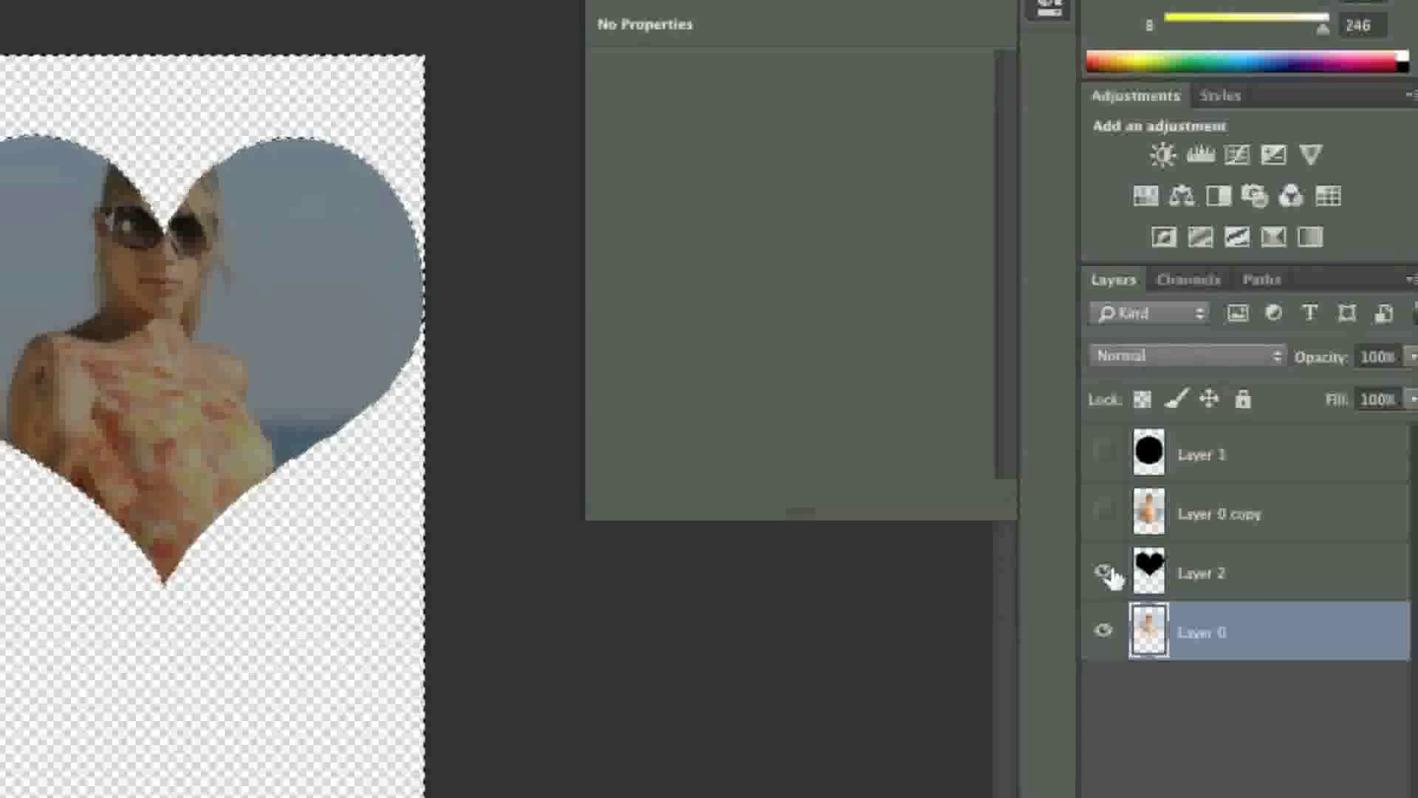
click(1104, 572)
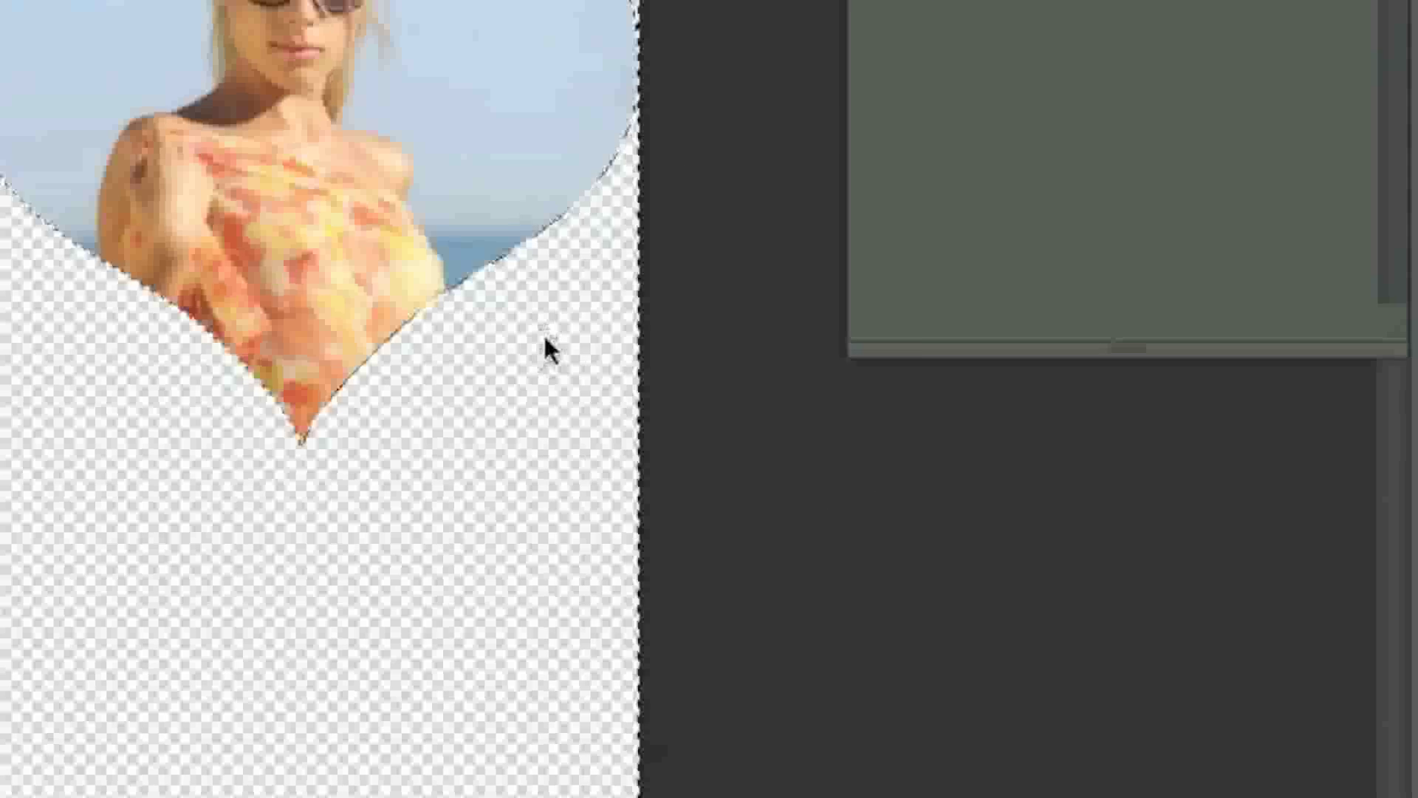
right_click(545, 337)
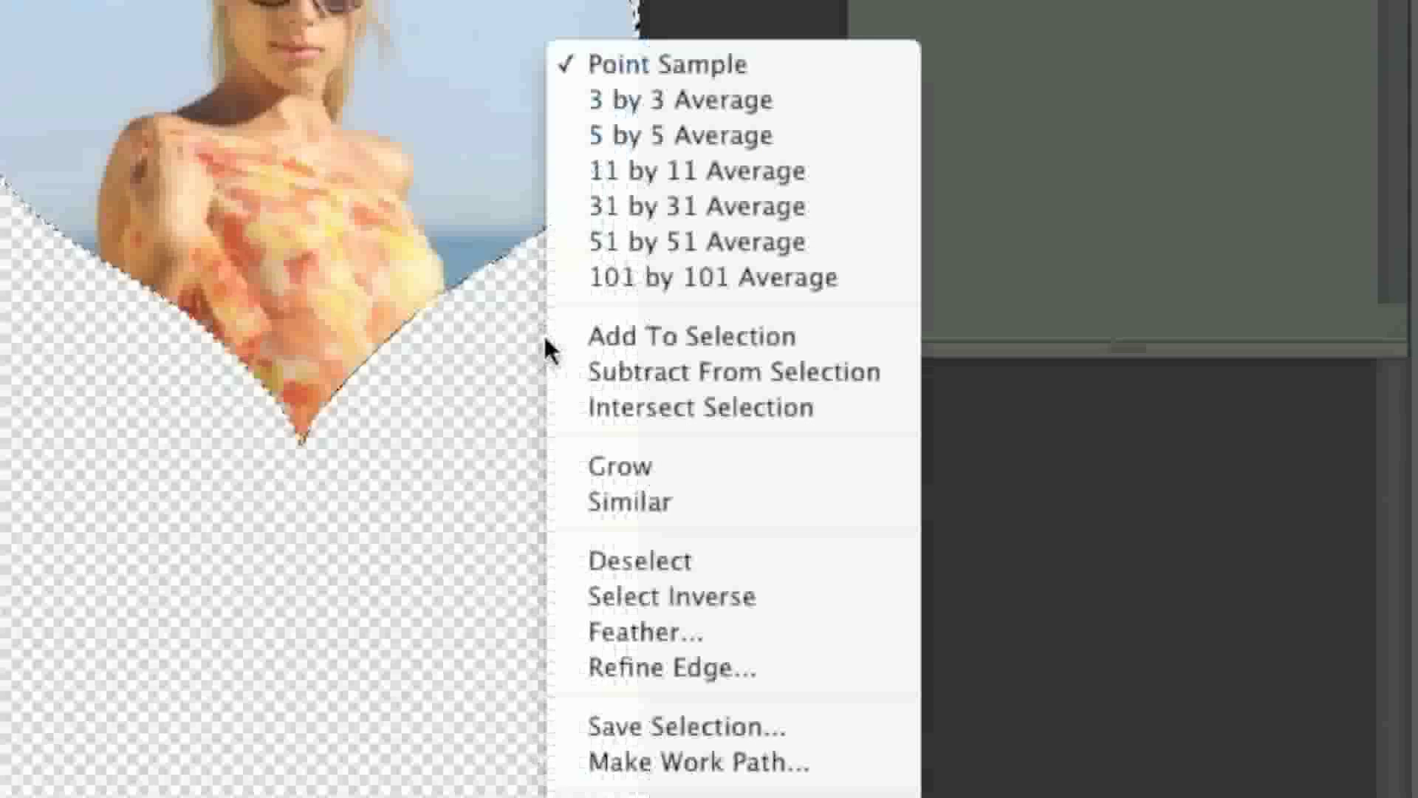
click(675, 560)
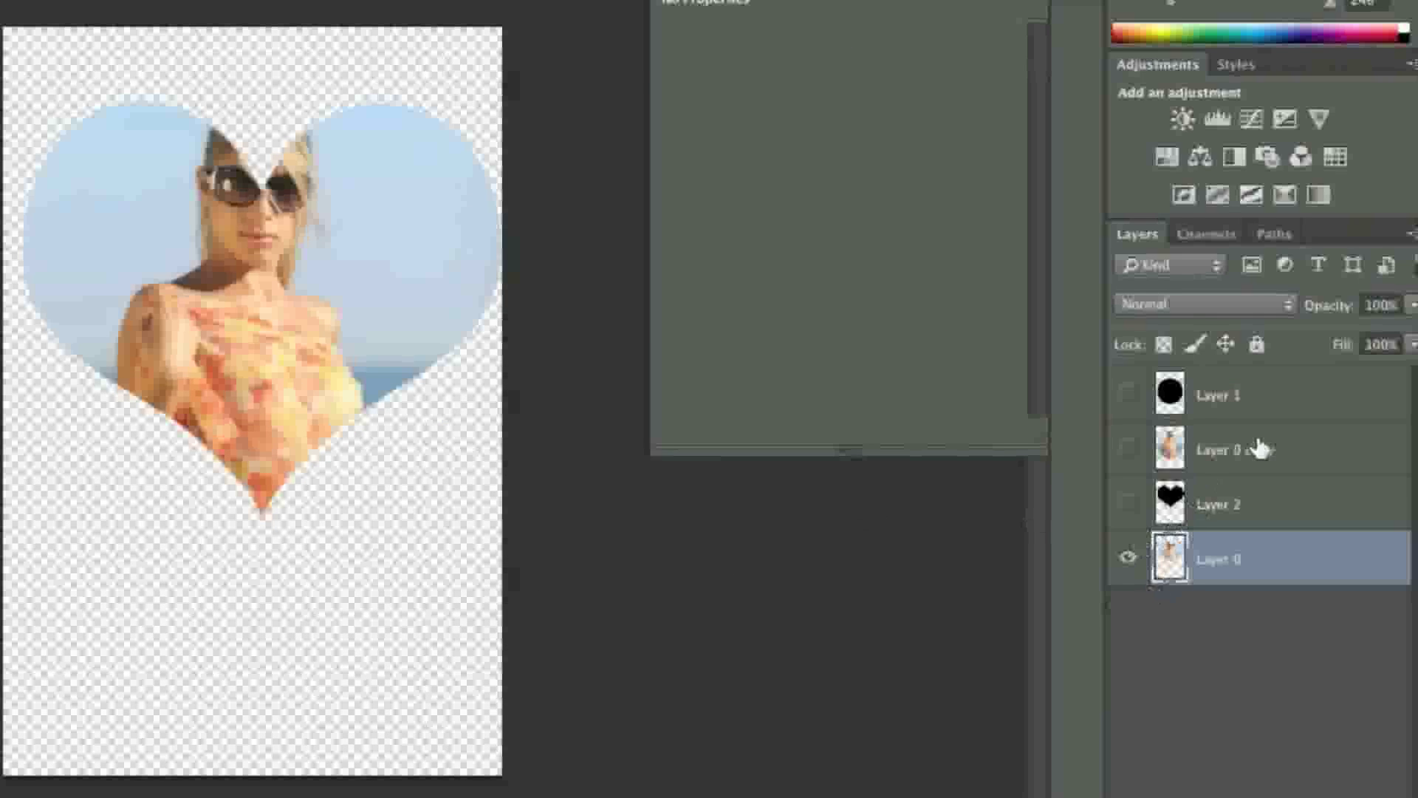
click(1259, 444)
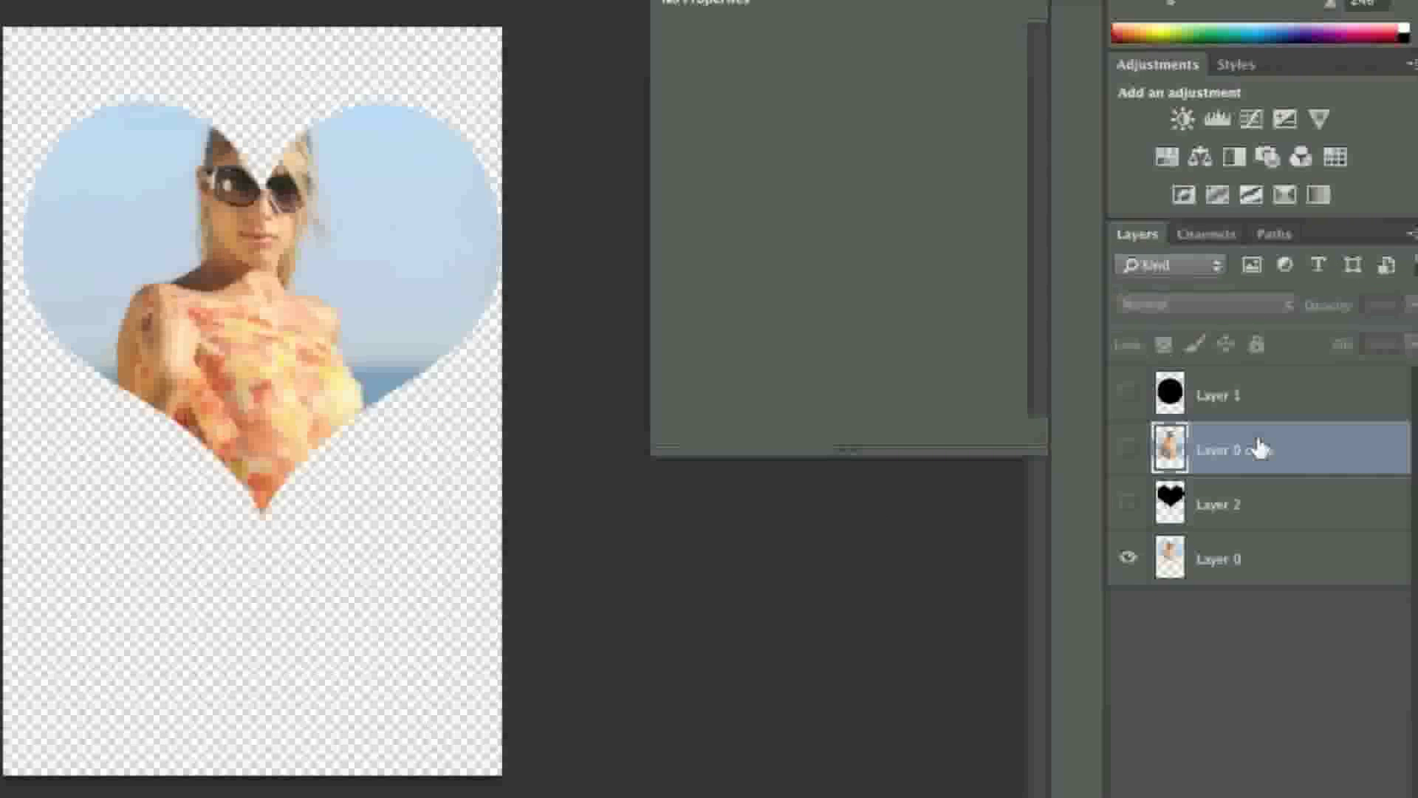
Show Layer 0 copy below Layer 0 and marquee-select the canvas from the chin down
click(1128, 448)
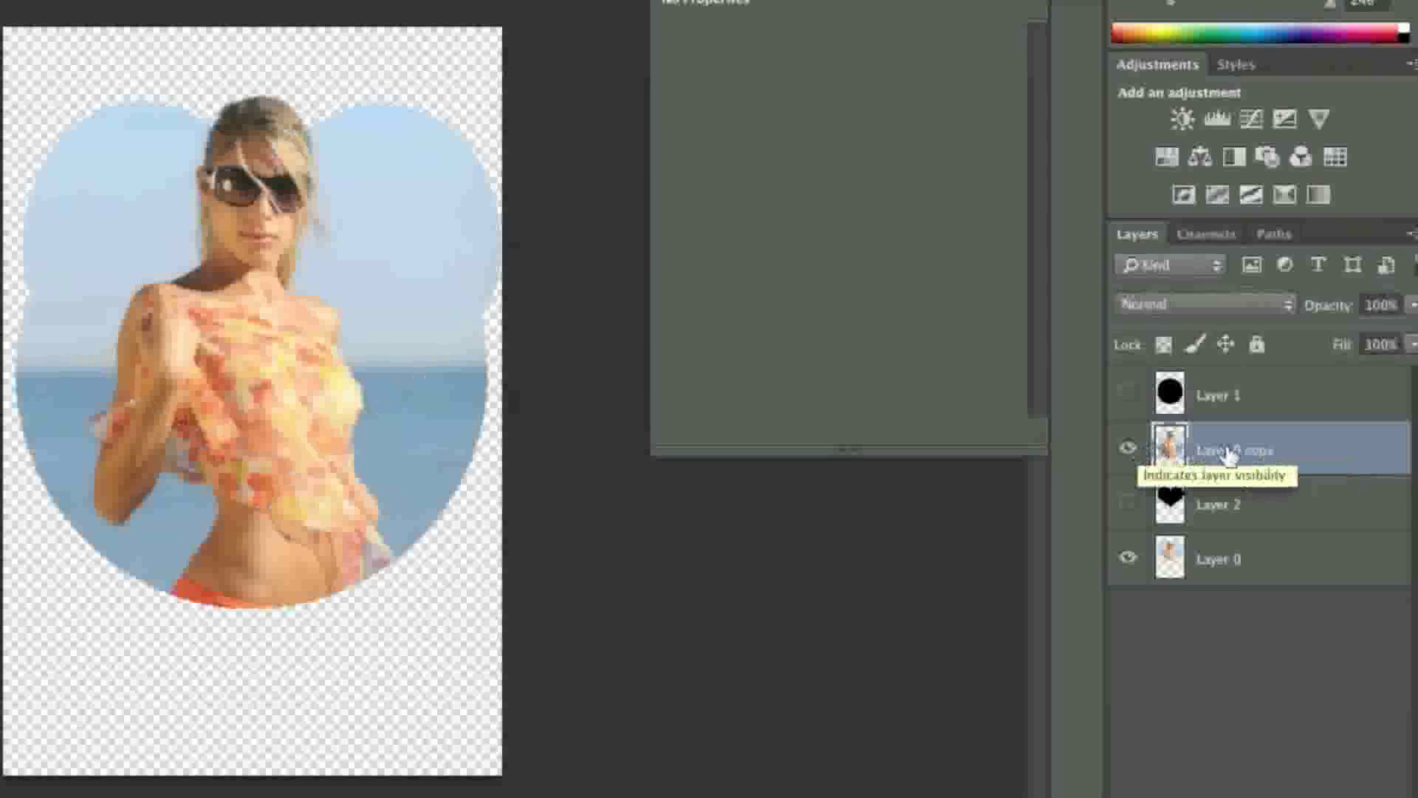
drag(1306, 464, 1306, 604)
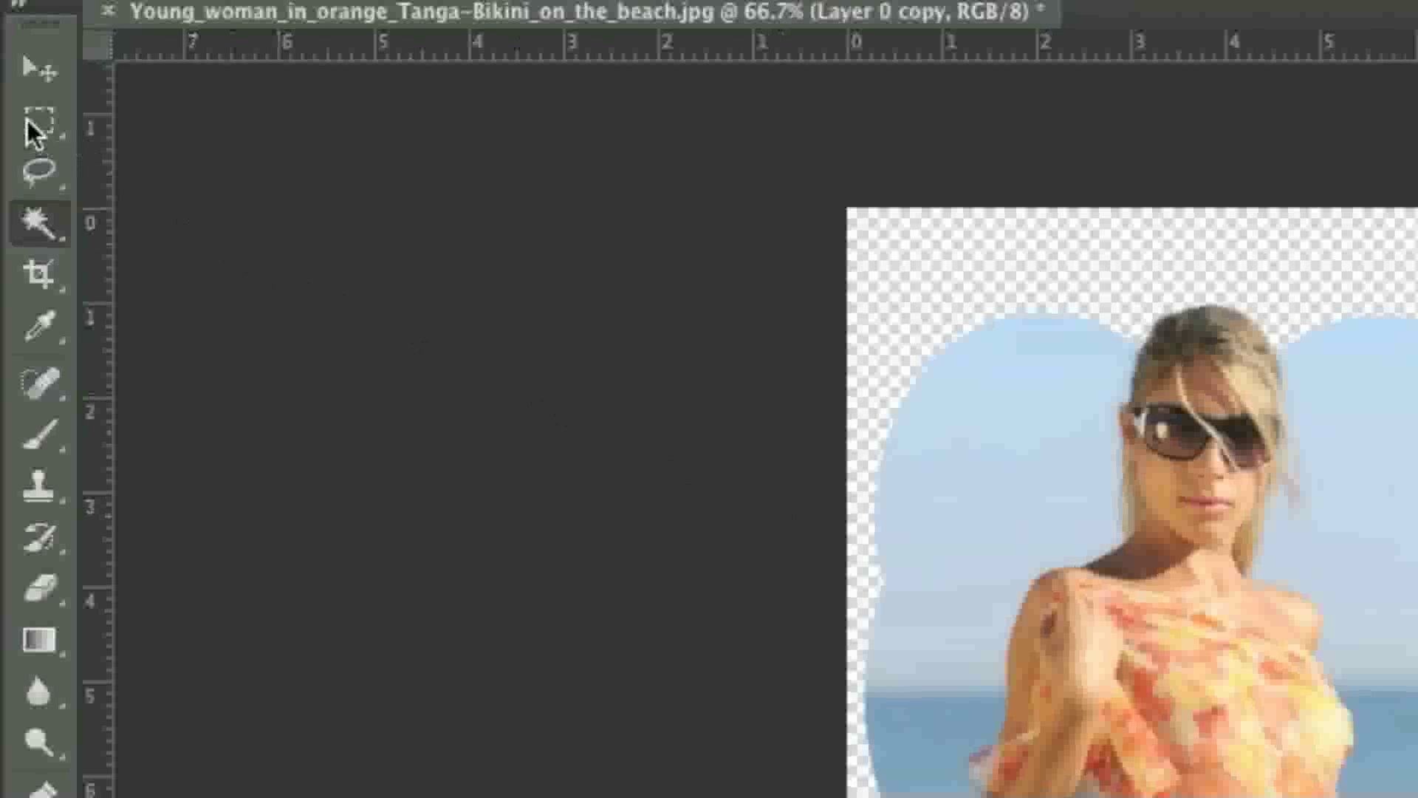
click(33, 132)
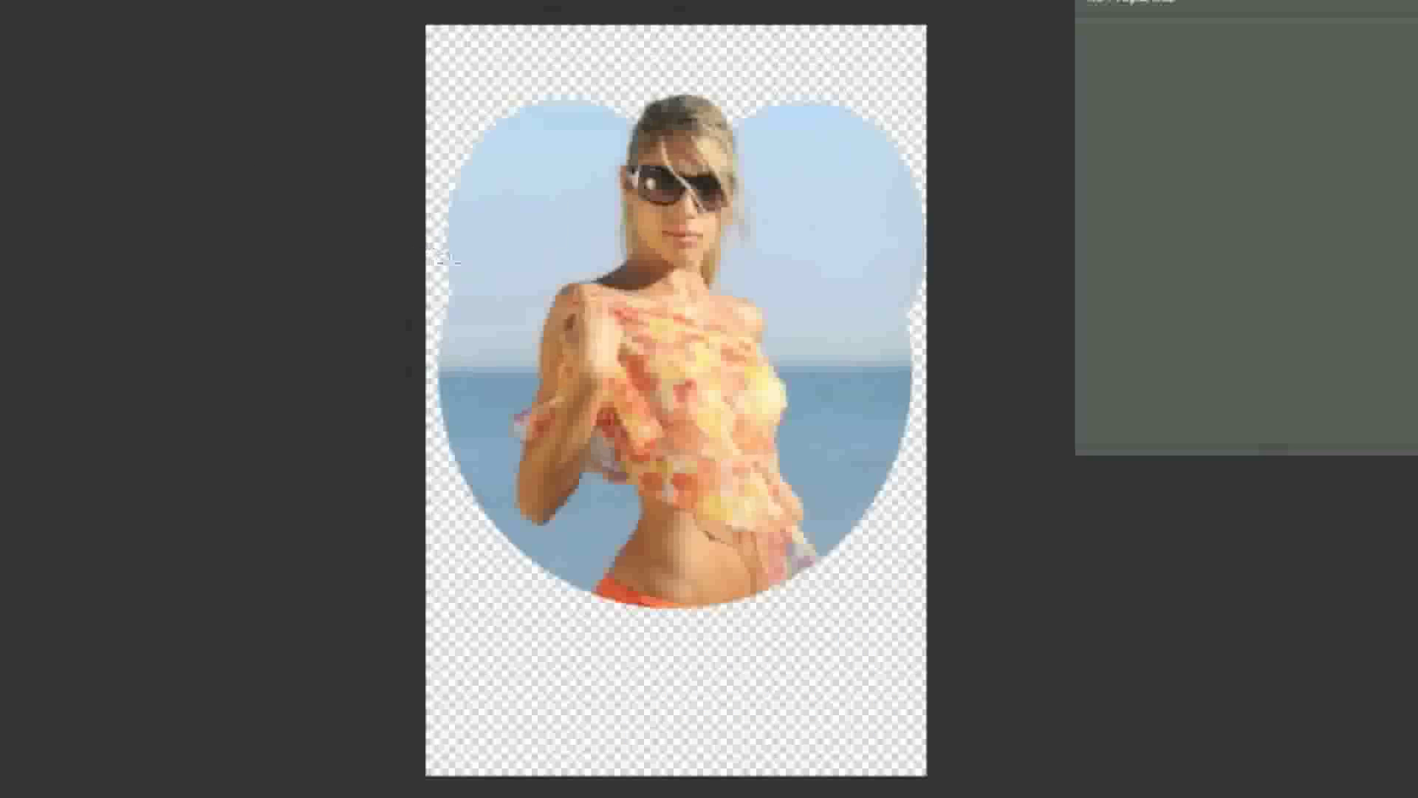
drag(425, 246, 998, 618)
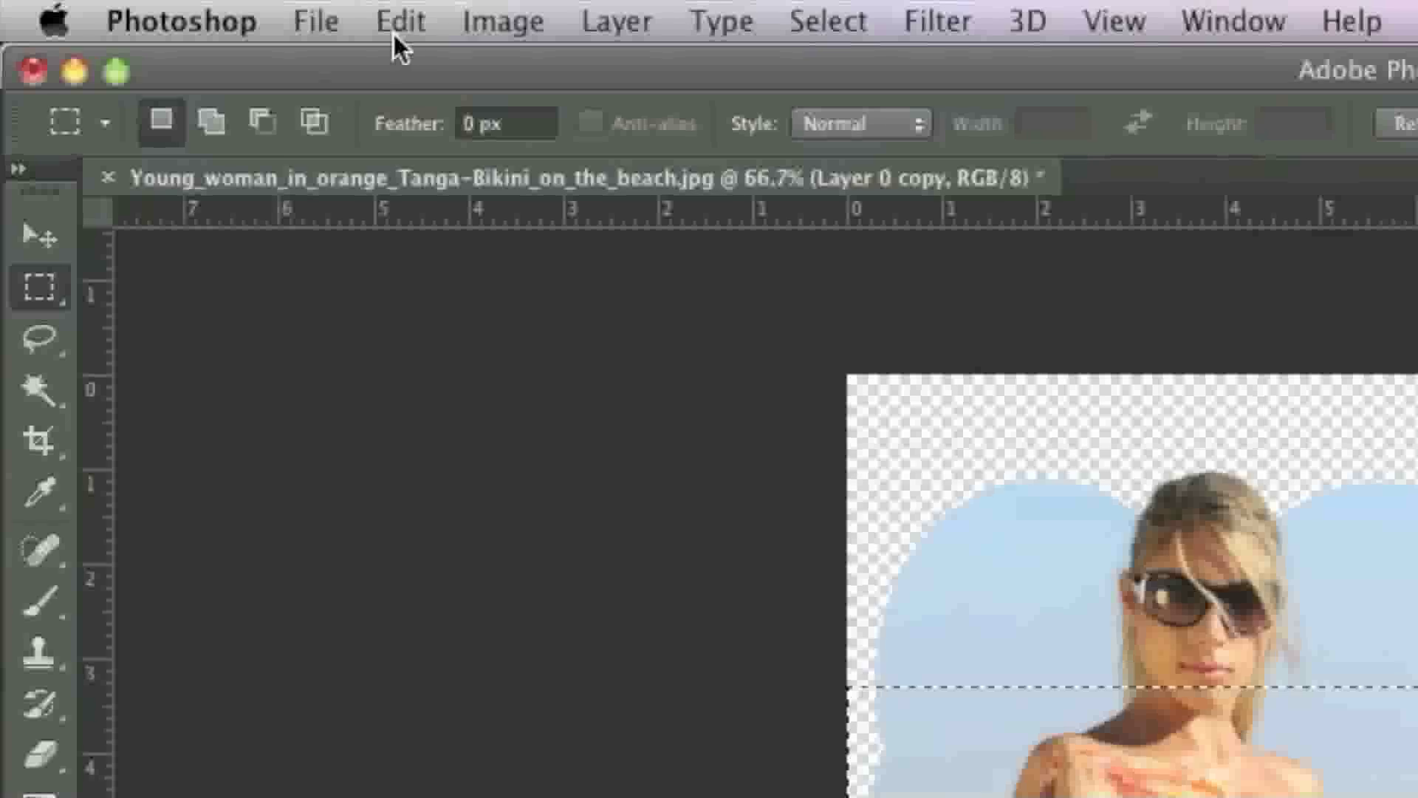
Clear Layer 0 copy below the chin, then deselect
click(199, 0)
click(209, 205)
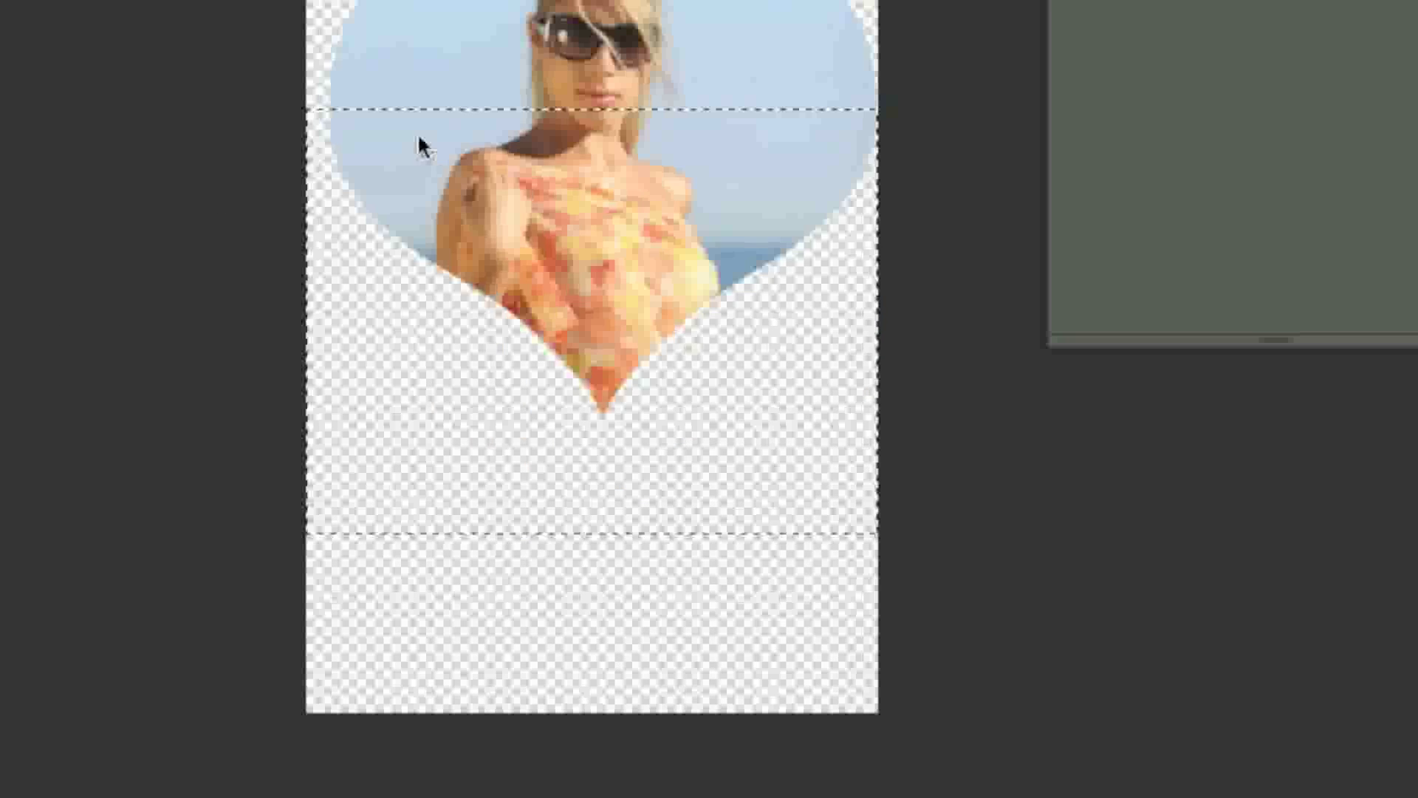
right_click(493, 349)
click(526, 351)
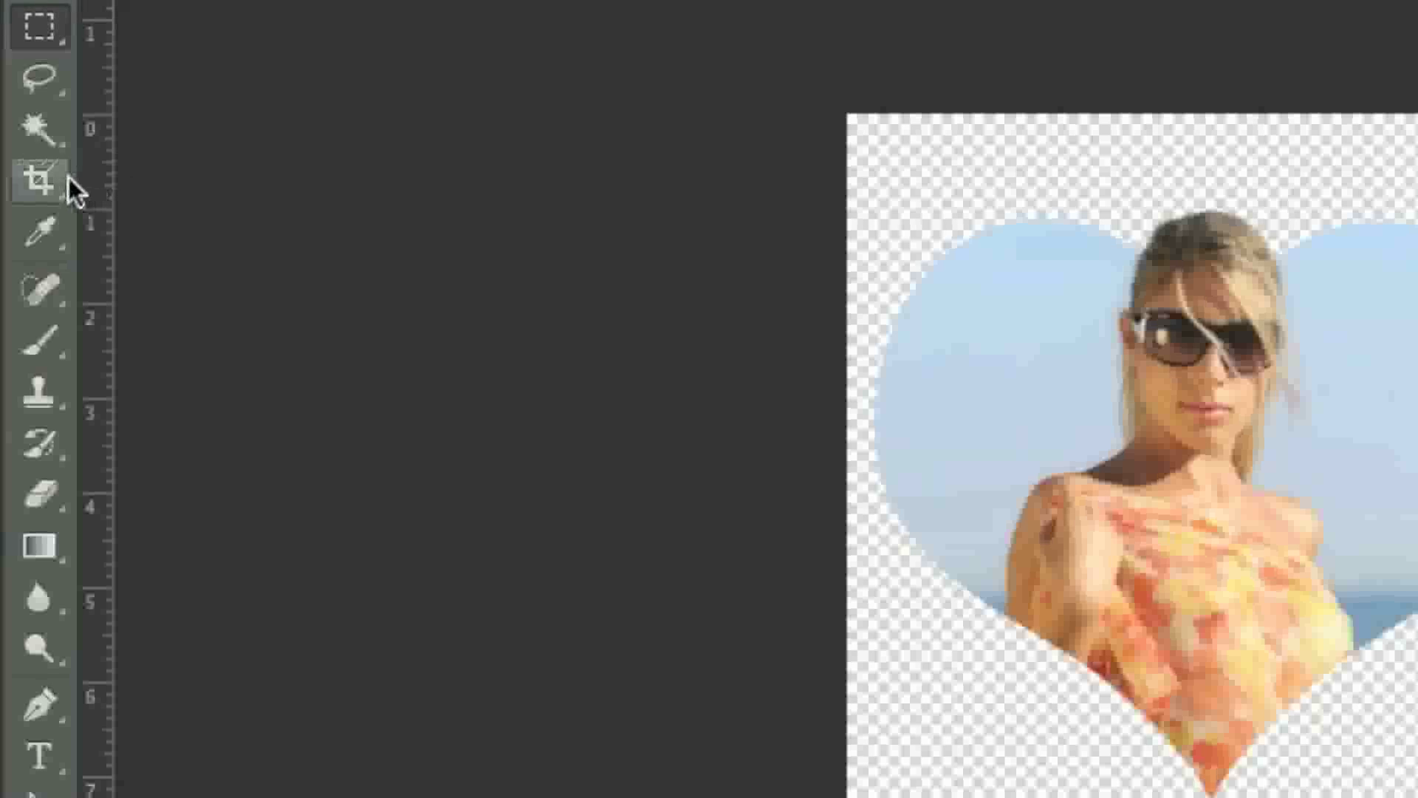
Crop the canvas tight to the heart, pulling in the top-left corner and bottom edge
click(28, 200)
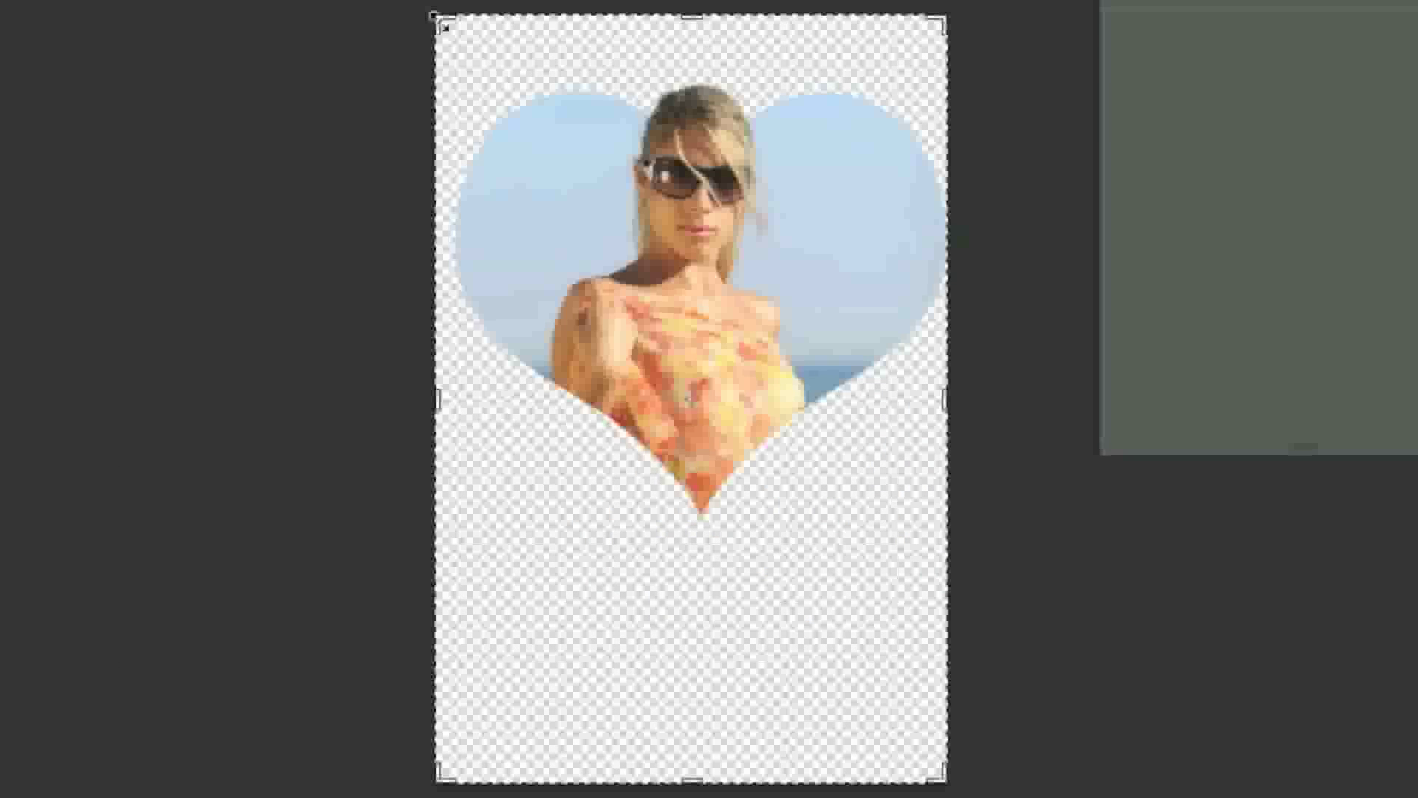
drag(443, 26, 454, 59)
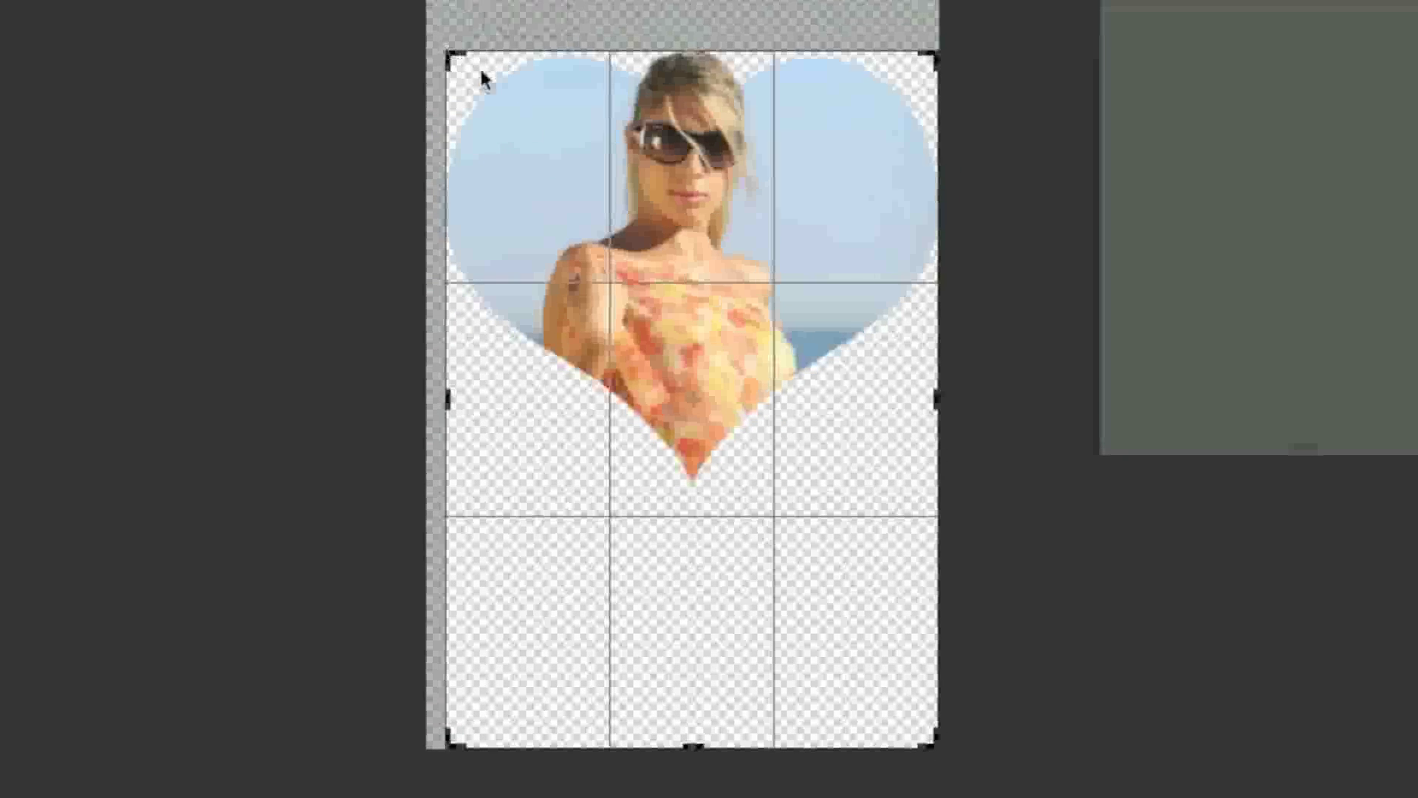
drag(699, 738, 702, 606)
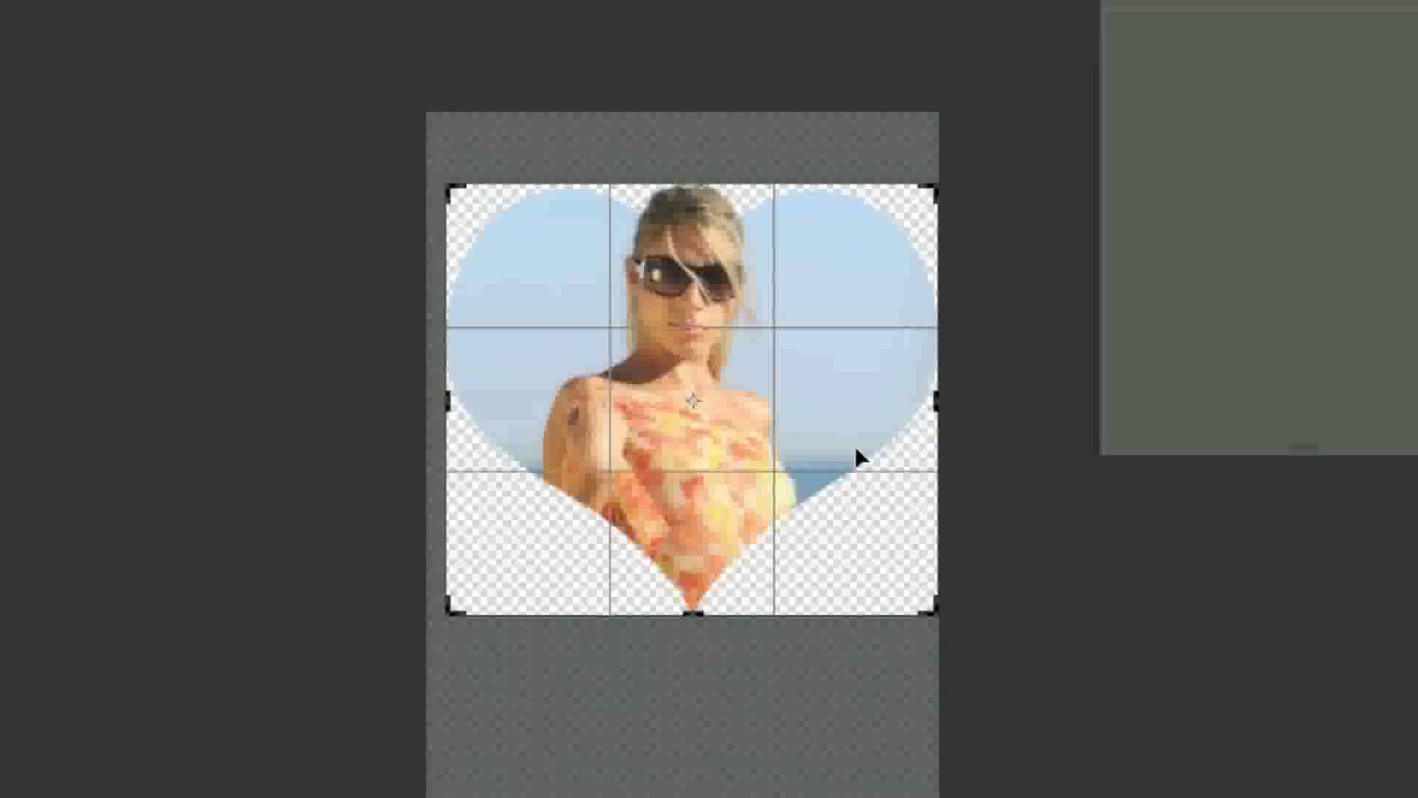
key(Return)
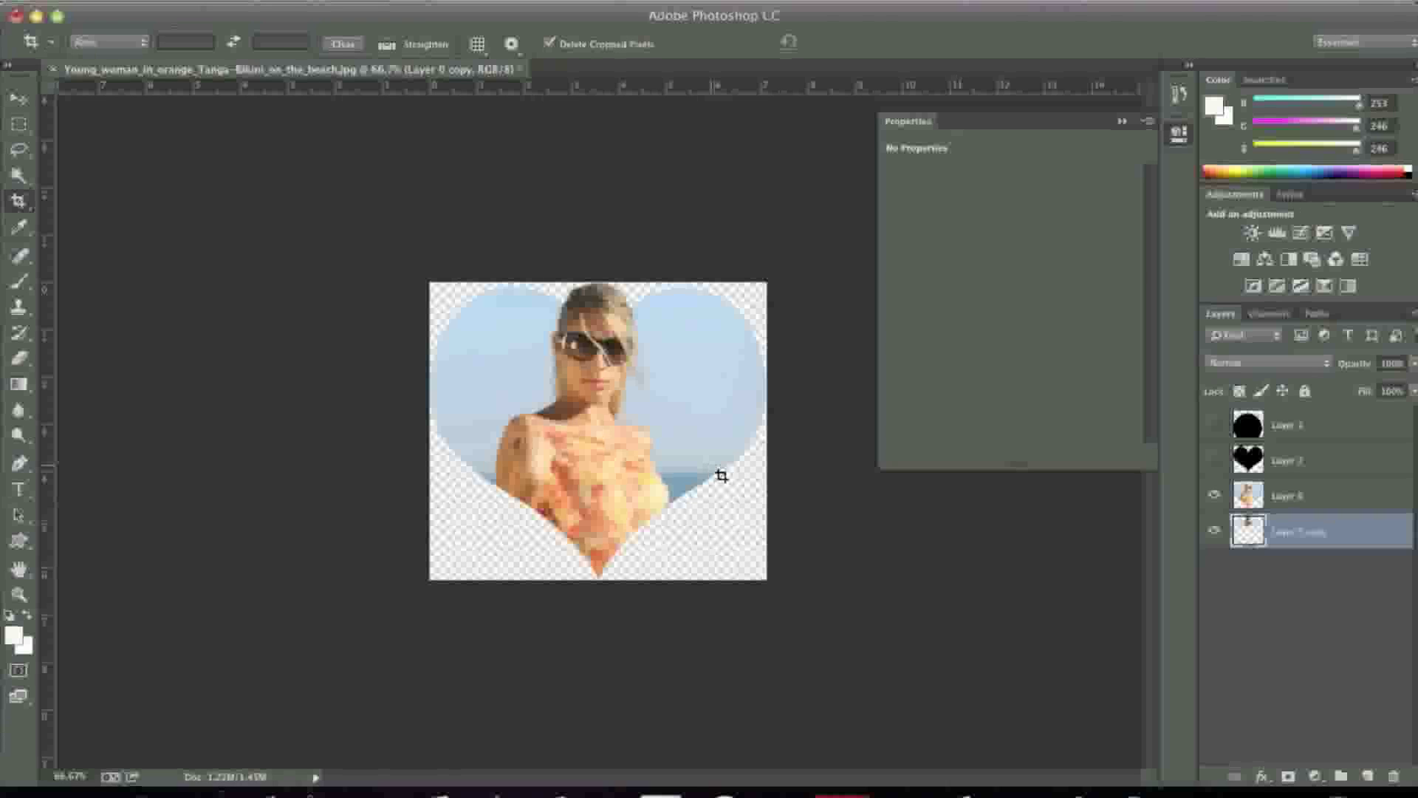